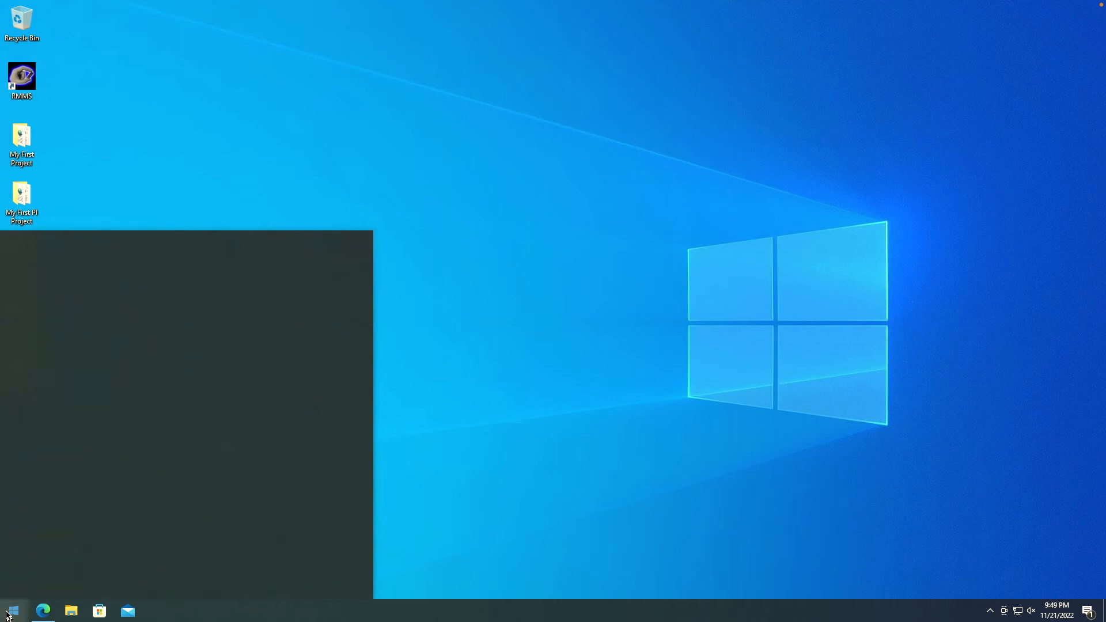
- Launch OpenPLC Editor from a Start menu search for 'openplc'
key("Return")
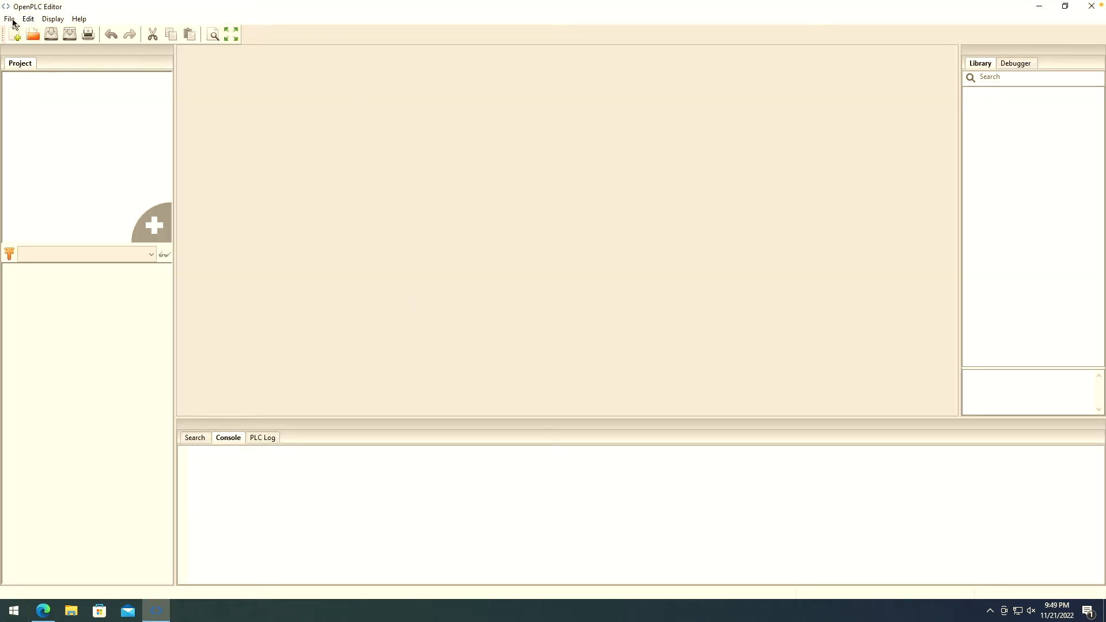
- Open the recent PyModbus project and its PyModbus ladder program
left_click(10, 20)
mouse_move(51, 57)
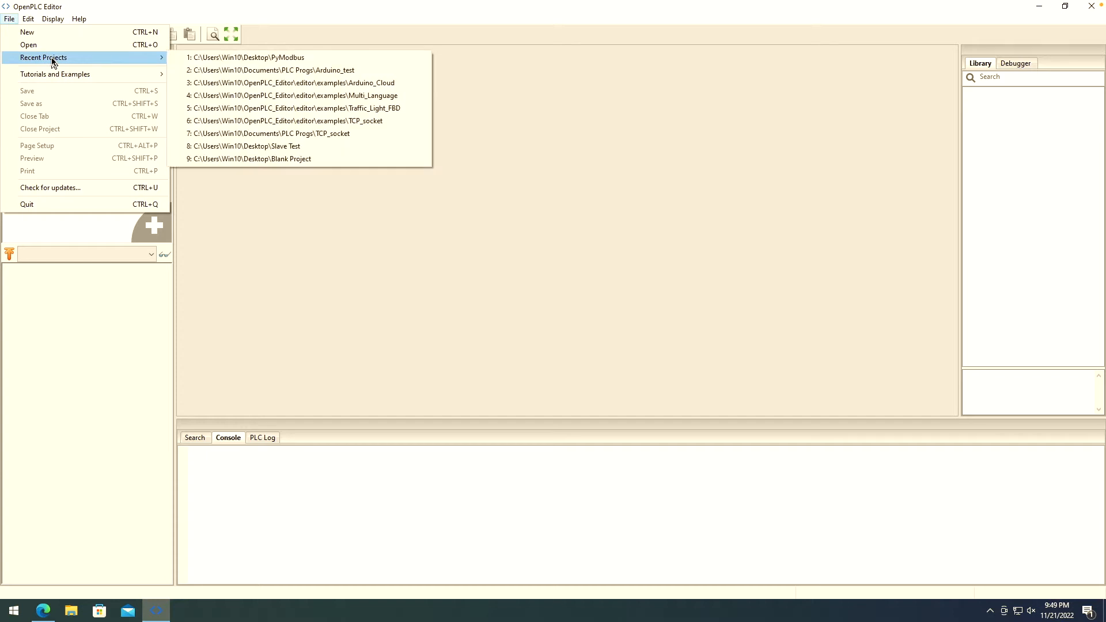
left_click(233, 57)
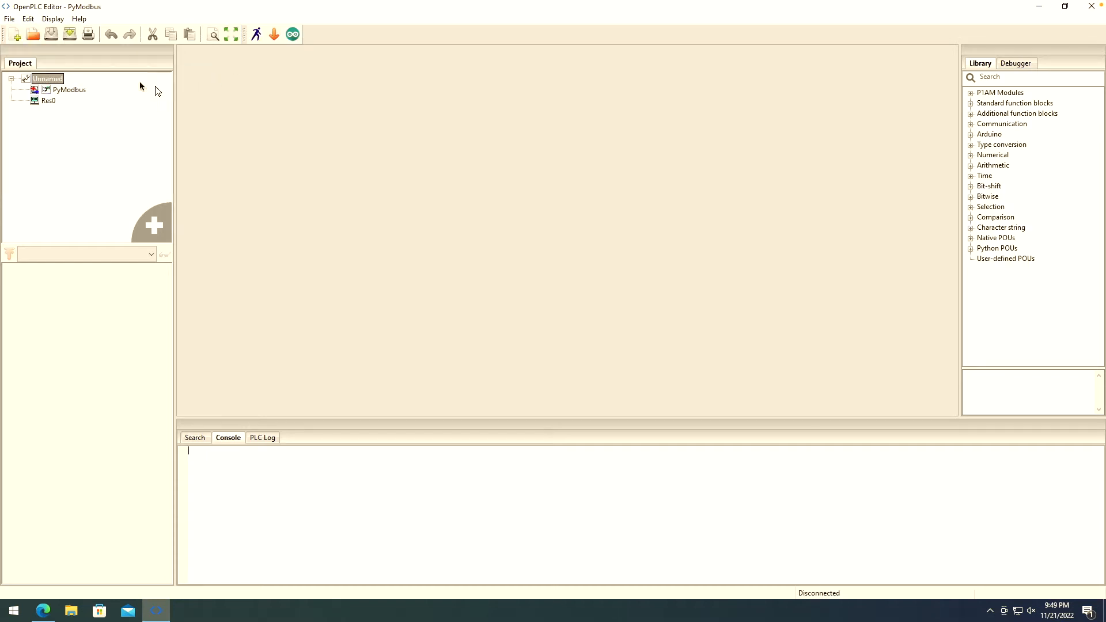
double_click(74, 91)
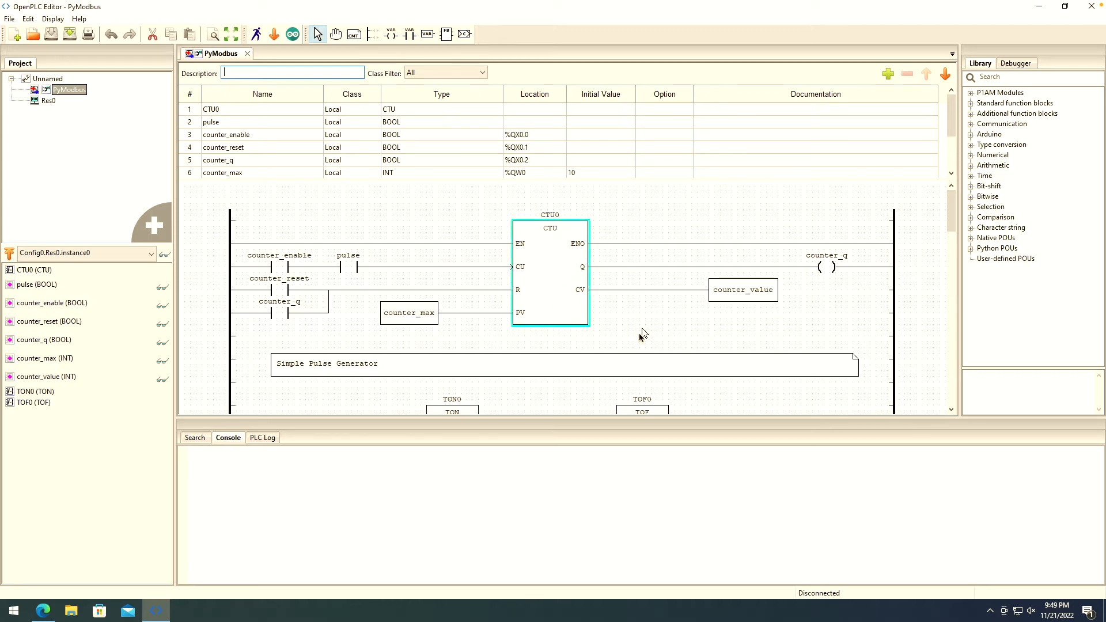
- Inspect the CTU0 counter block, counter_enable contact and variable blocks of the counter rung
left_click(540, 268)
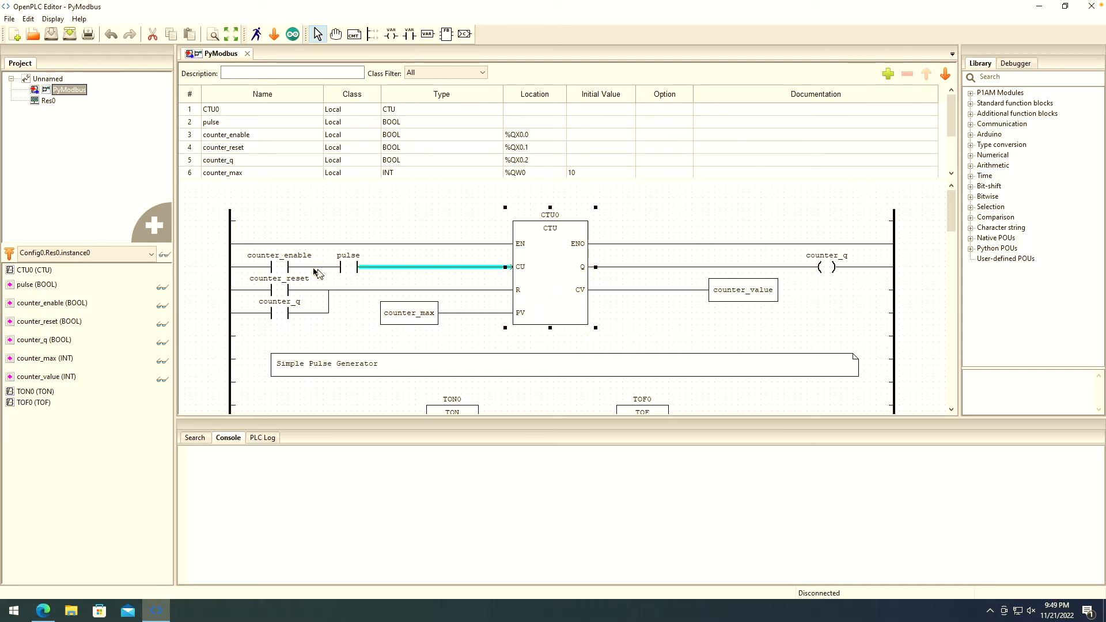
left_click(278, 268)
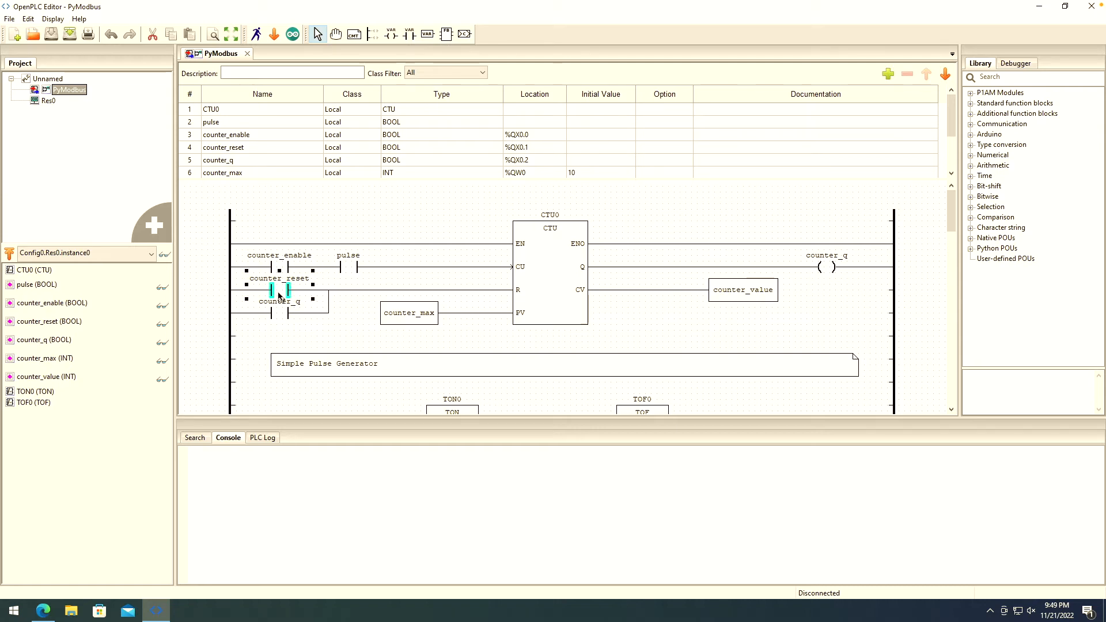
left_click(400, 314)
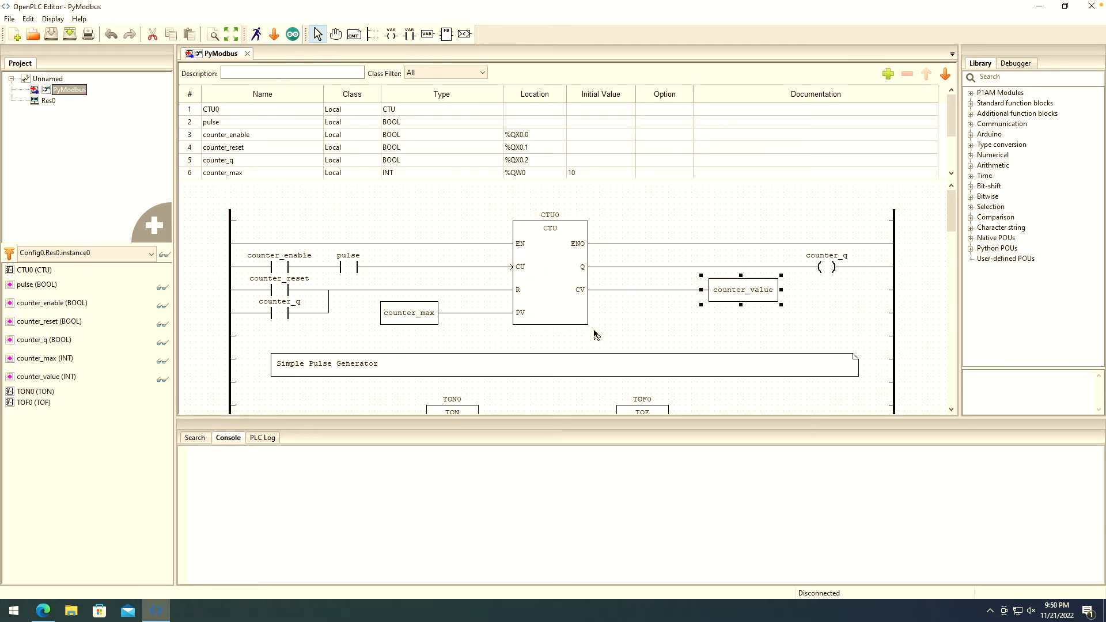
scroll(595, 334, "down", 4)
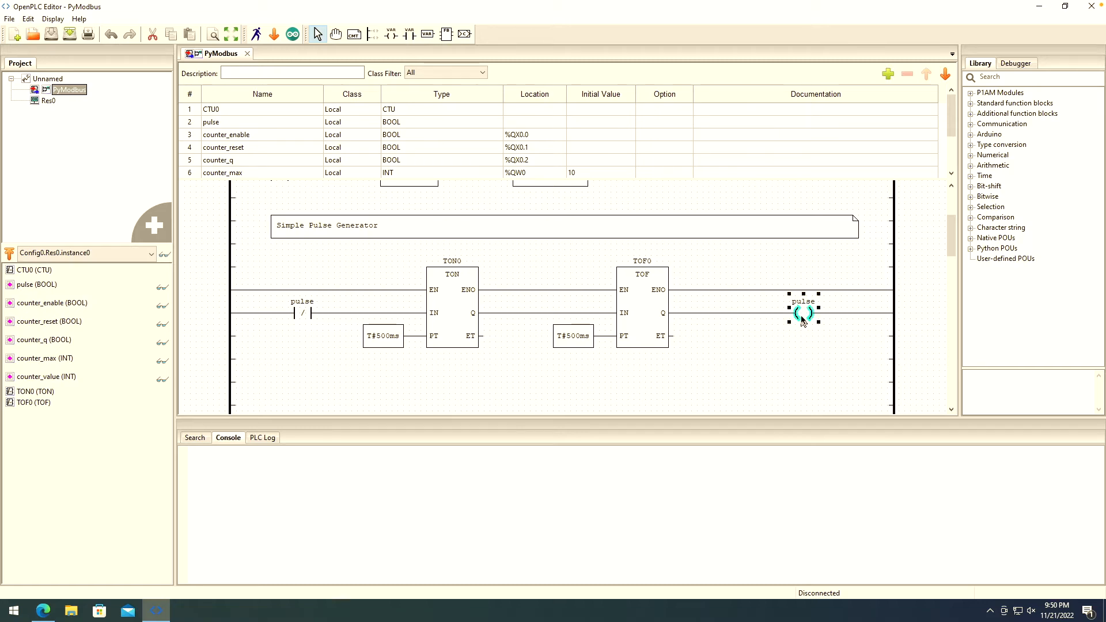
scroll(715, 337, "up", 4)
- Review the pulse contact and counter_q coil, then minimize the editor and start the Radzio simulator
left_click(317, 268)
left_click(341, 272)
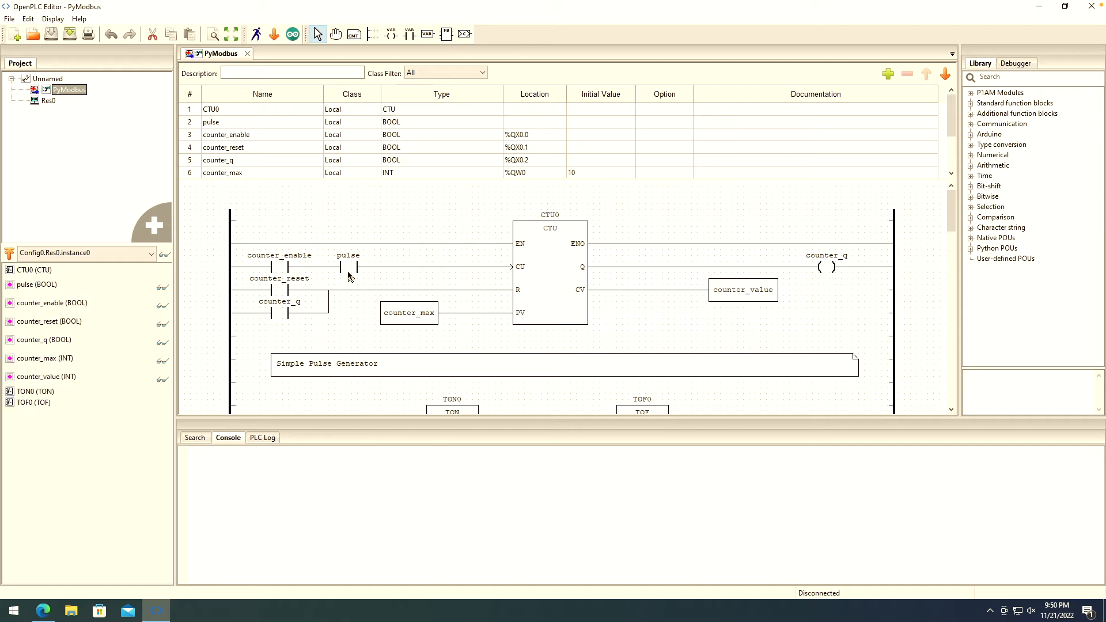
left_click(527, 270)
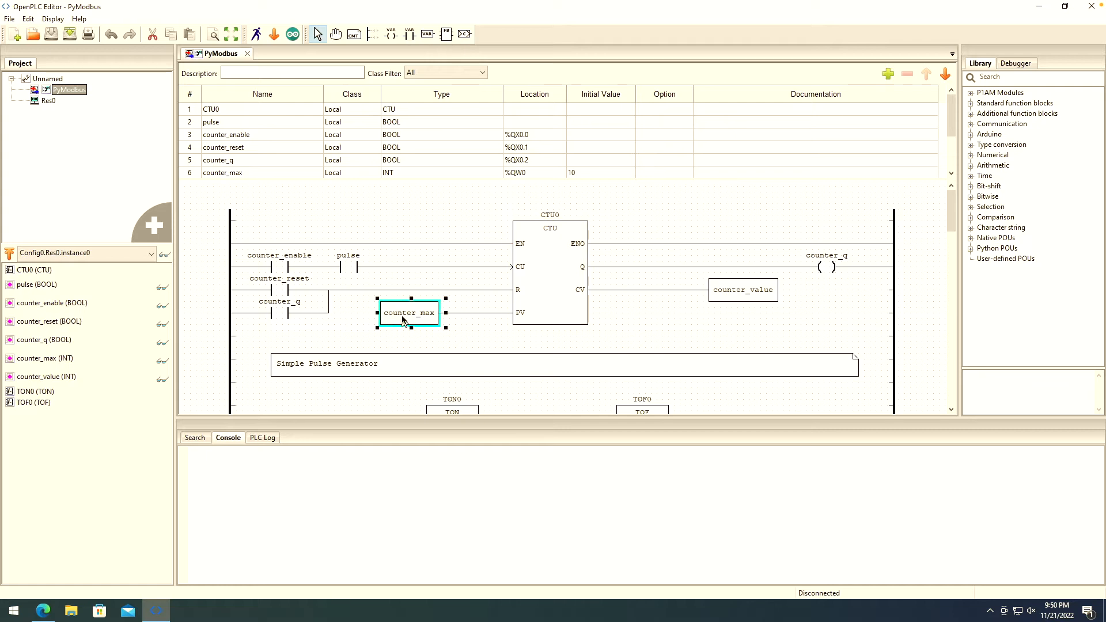
left_click(826, 268)
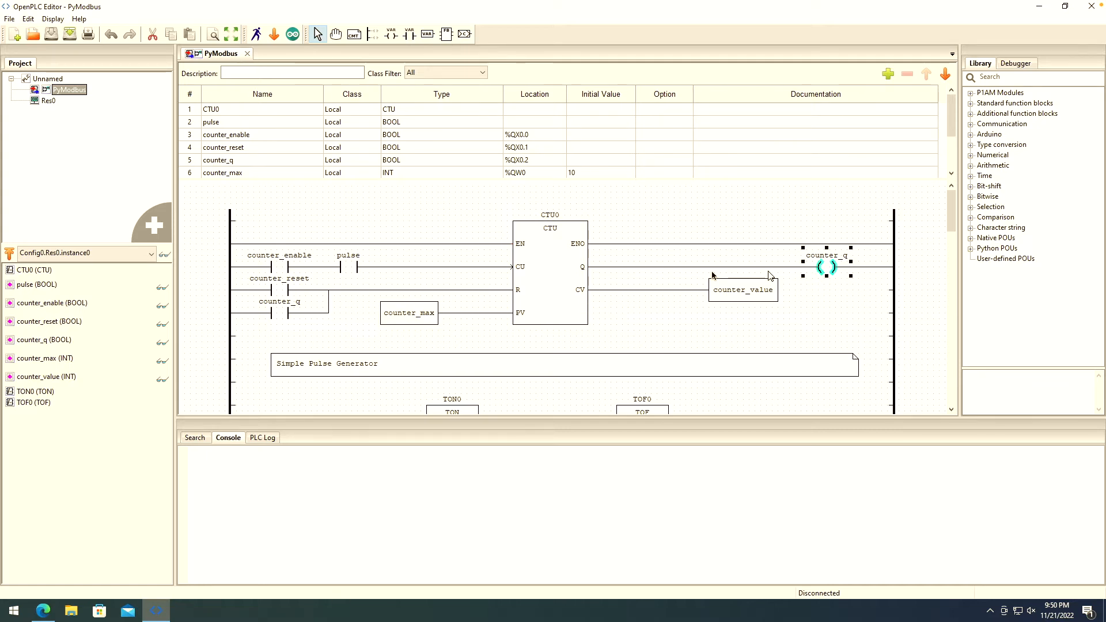
left_click(283, 314)
left_click(340, 304)
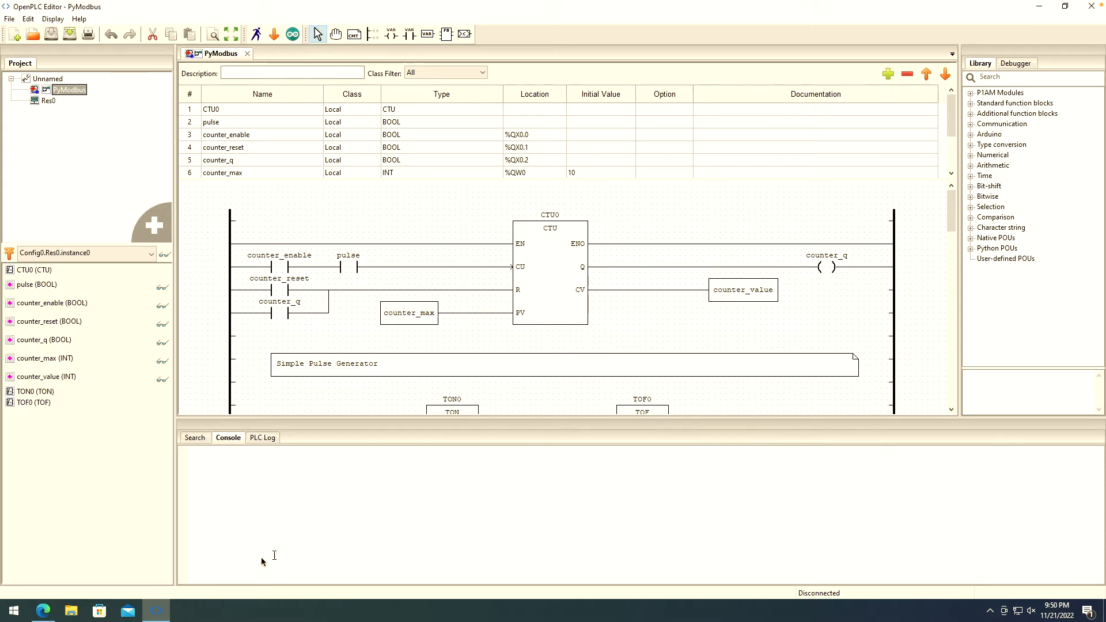
left_click(156, 610)
left_click(22, 78)
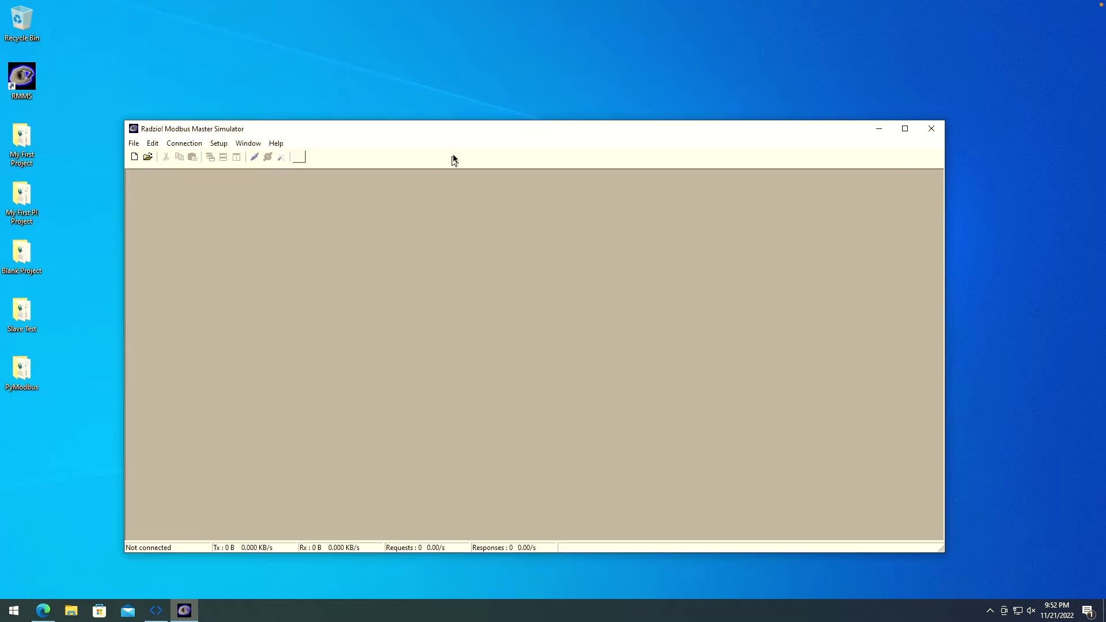
- Resize the simulator and confirm Modbus TCP connection settings: IP 192.168.0.192, port 502
left_click_drag(473, 134, 451, 84)
left_click_drag(918, 488, 559, 346)
left_click(159, 83)
left_click(164, 122)
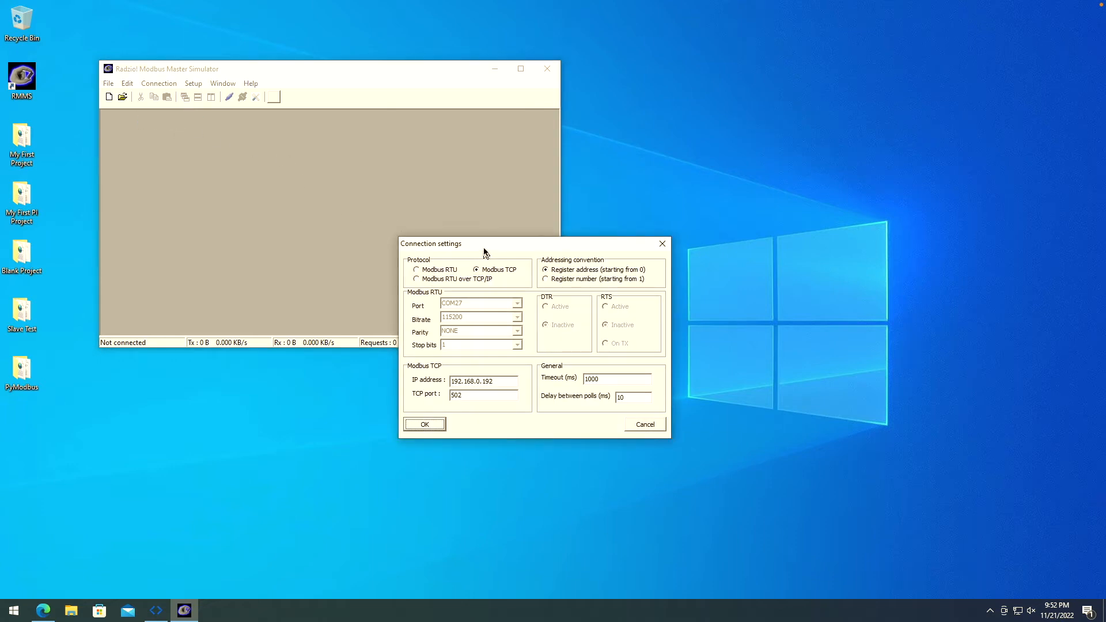
left_click_drag(484, 252, 463, 227)
left_click(470, 247)
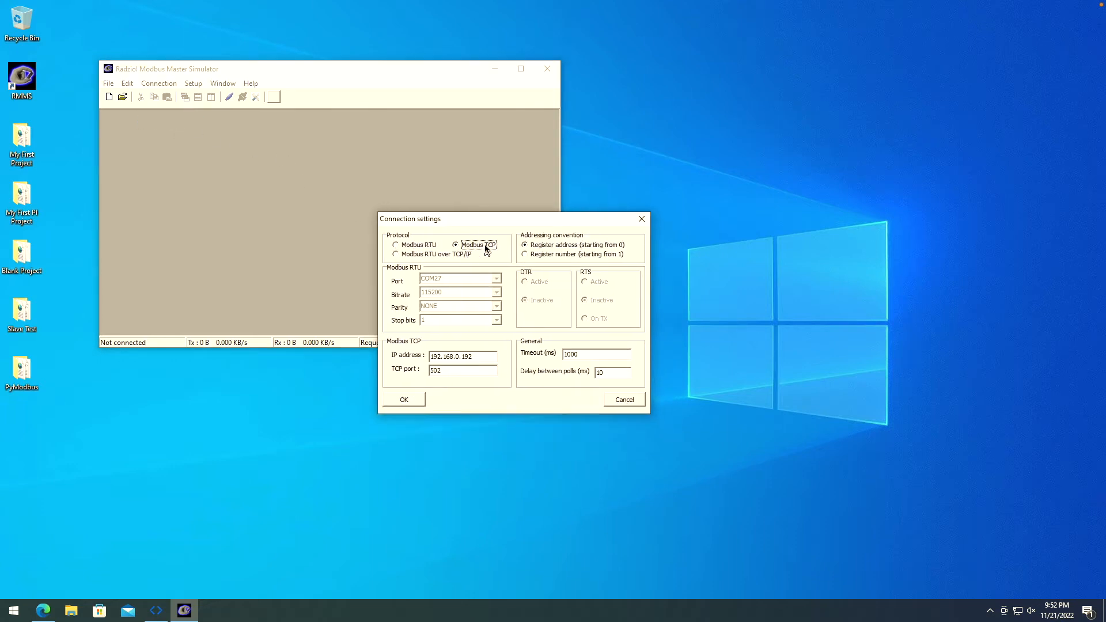
double_click(433, 356)
left_click(479, 362)
left_click(405, 400)
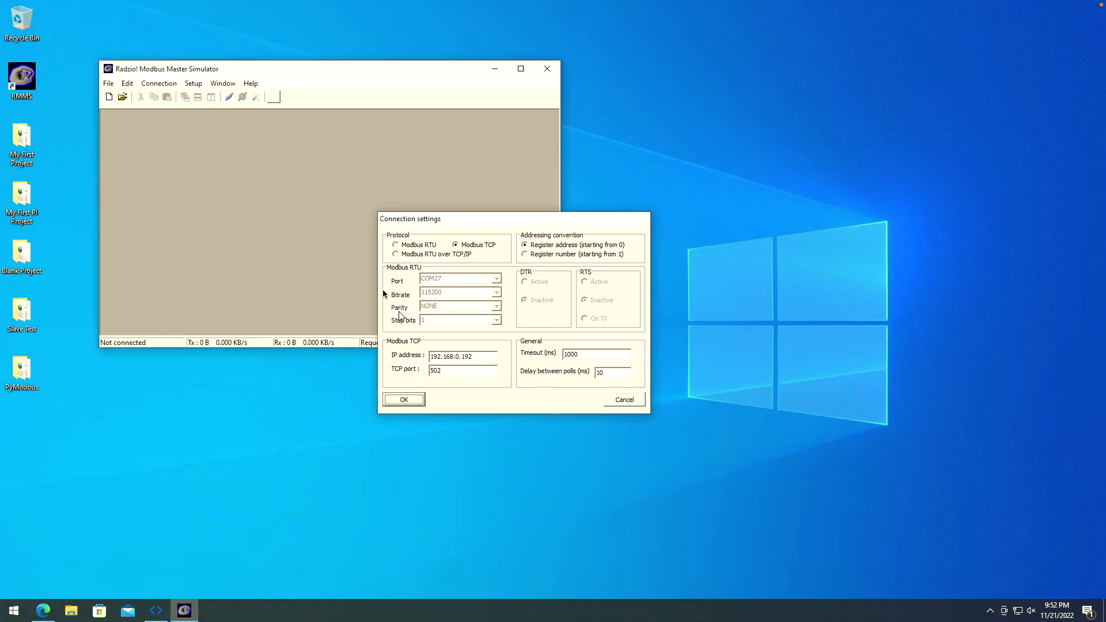
left_click(109, 97)
- Set the poll window to show ten Holding registers rows
left_click_drag(480, 257, 382, 312)
left_click(214, 145)
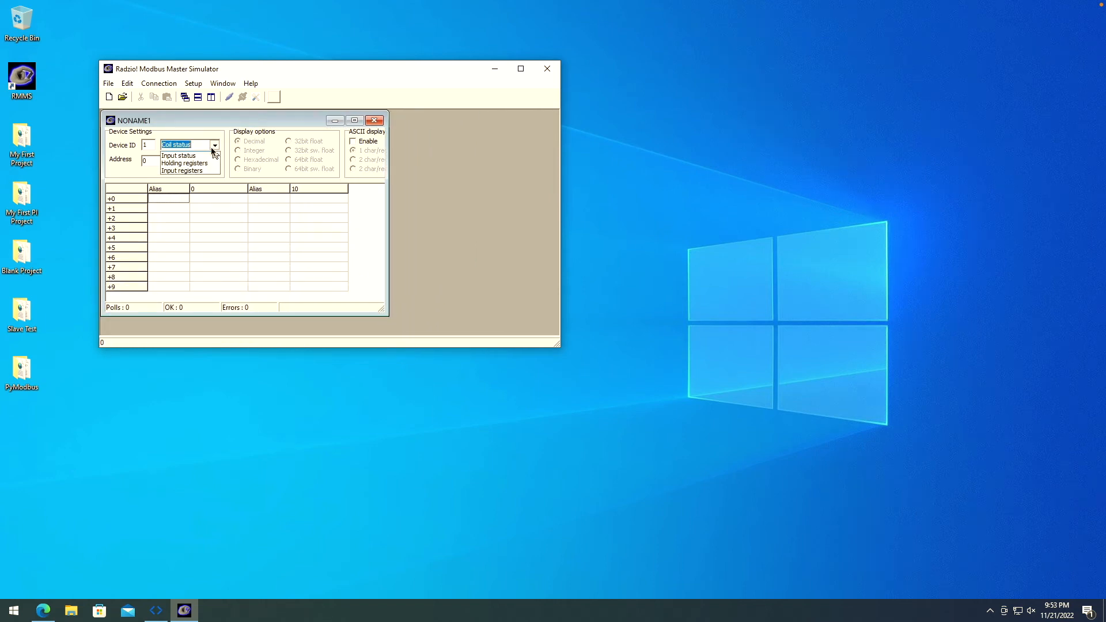
left_click(207, 170)
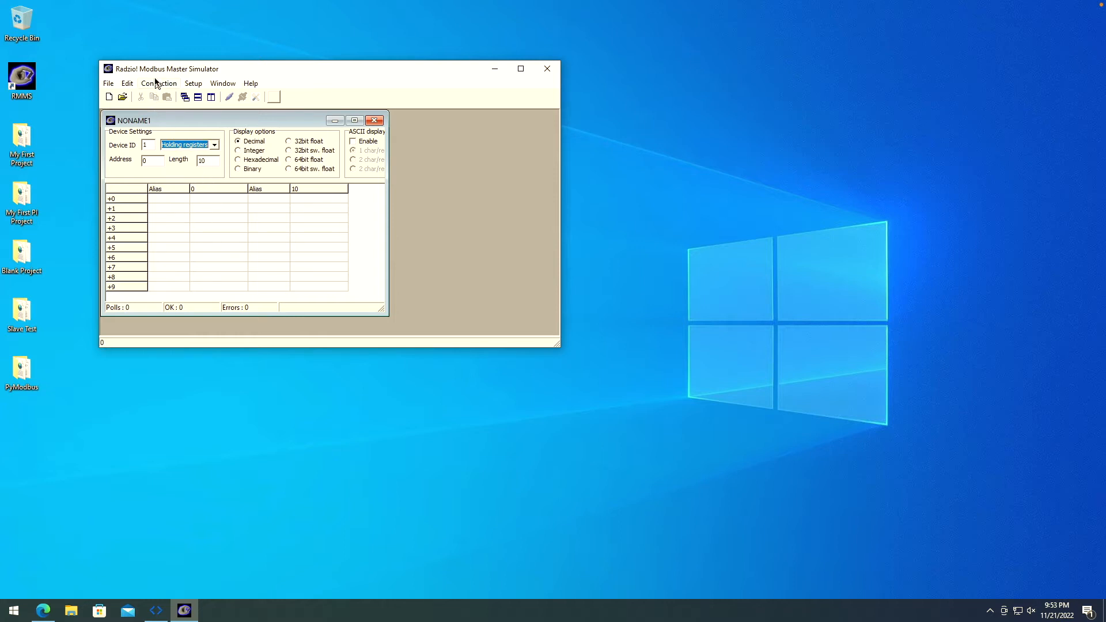
left_click_drag(555, 343, 438, 347)
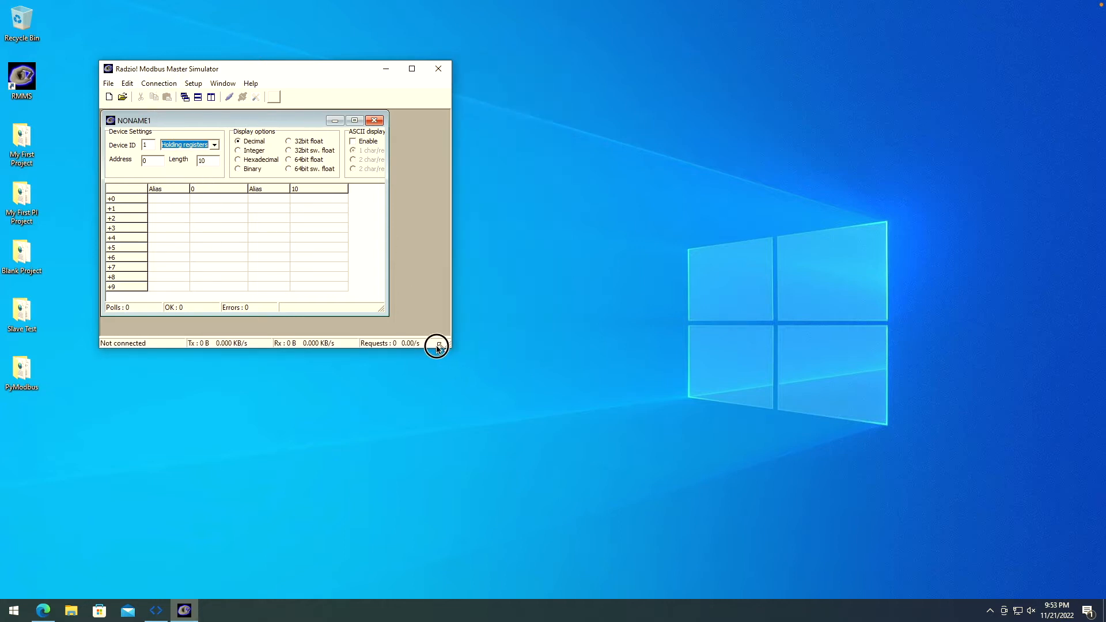
- Connect to the PLC and check that register +0 reads 10
left_click(159, 83)
left_click(166, 95)
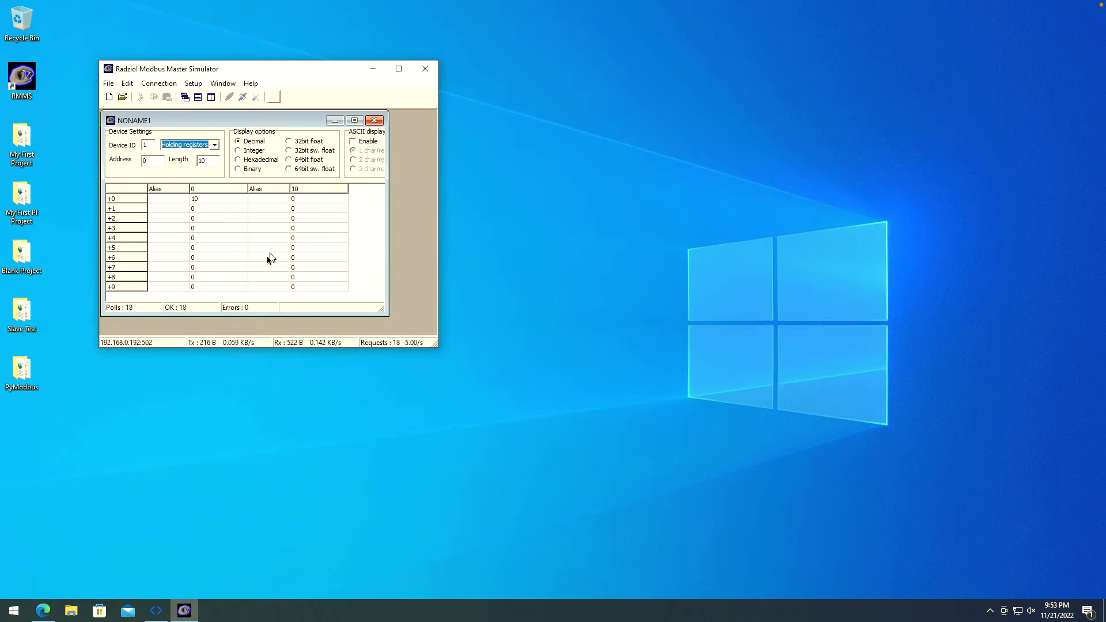
left_click(209, 202)
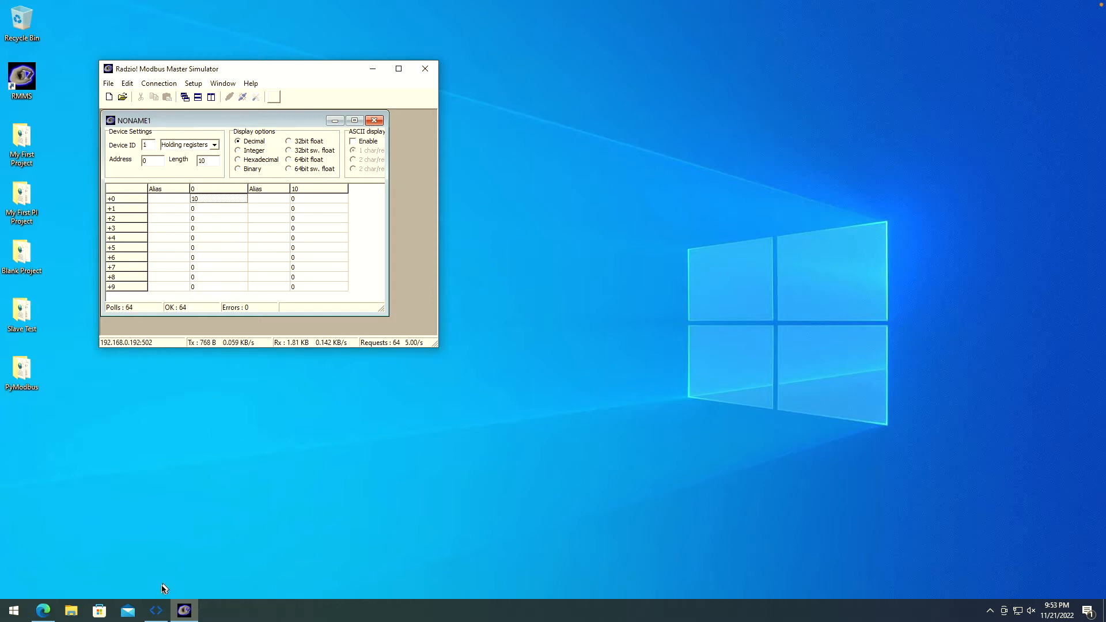
left_click(156, 611)
left_click(185, 610)
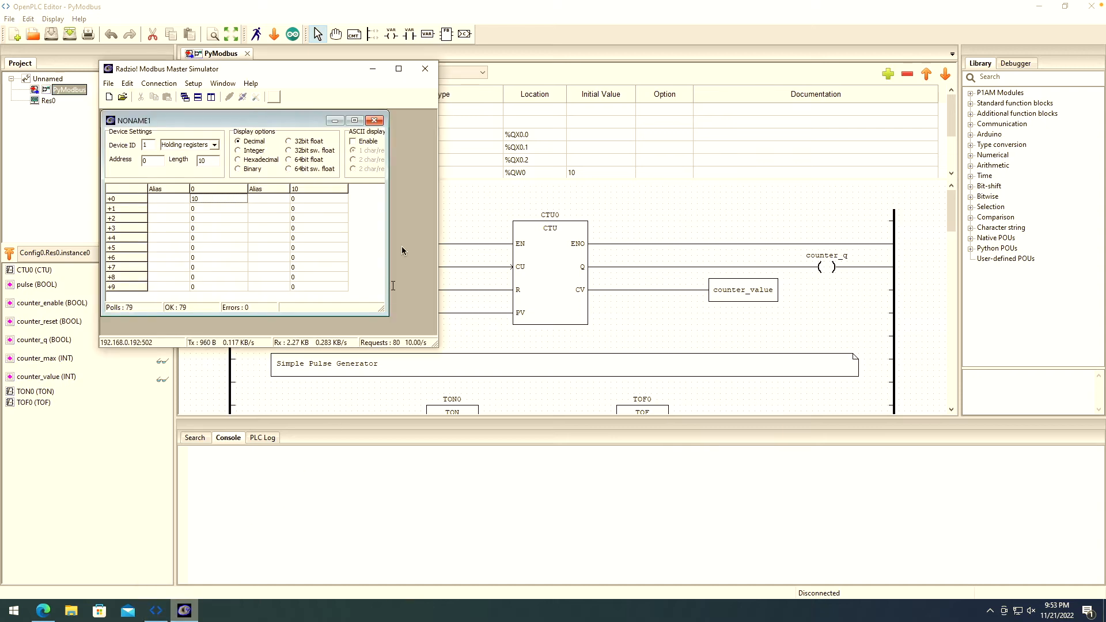
- Move the simulator to the right and leave register +0 at 10
left_click_drag(293, 74, 794, 214)
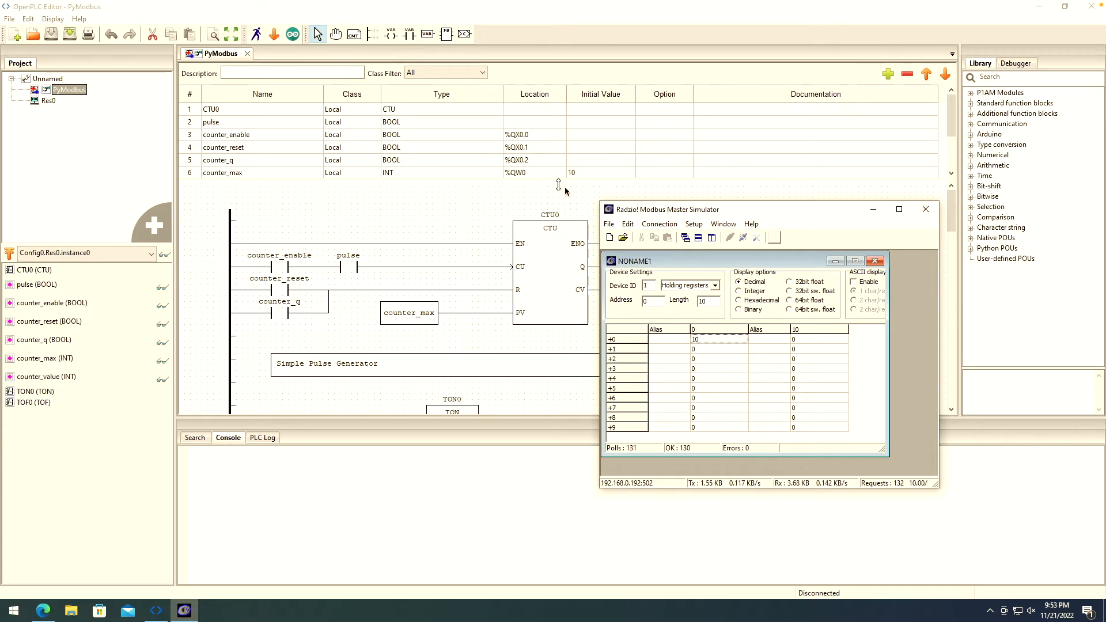
double_click(707, 341)
left_click(710, 359)
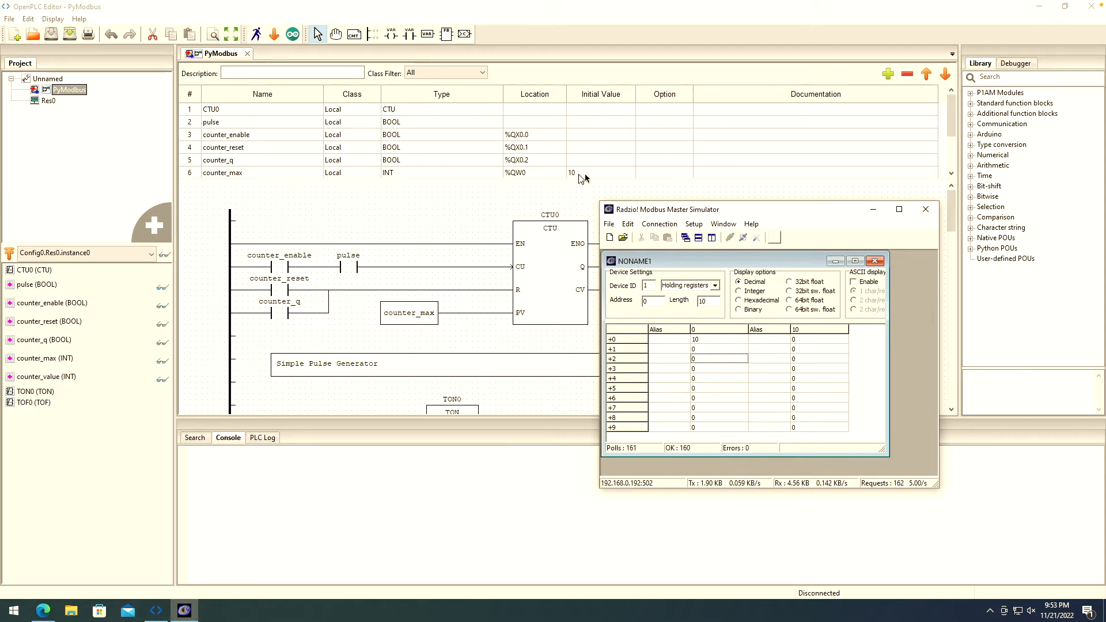
- Switch polling to Coil status, write coil +0 On, then return to Holding registers
left_click_drag(729, 214, 748, 179)
left_click(736, 252)
left_click(735, 252)
left_click(727, 261)
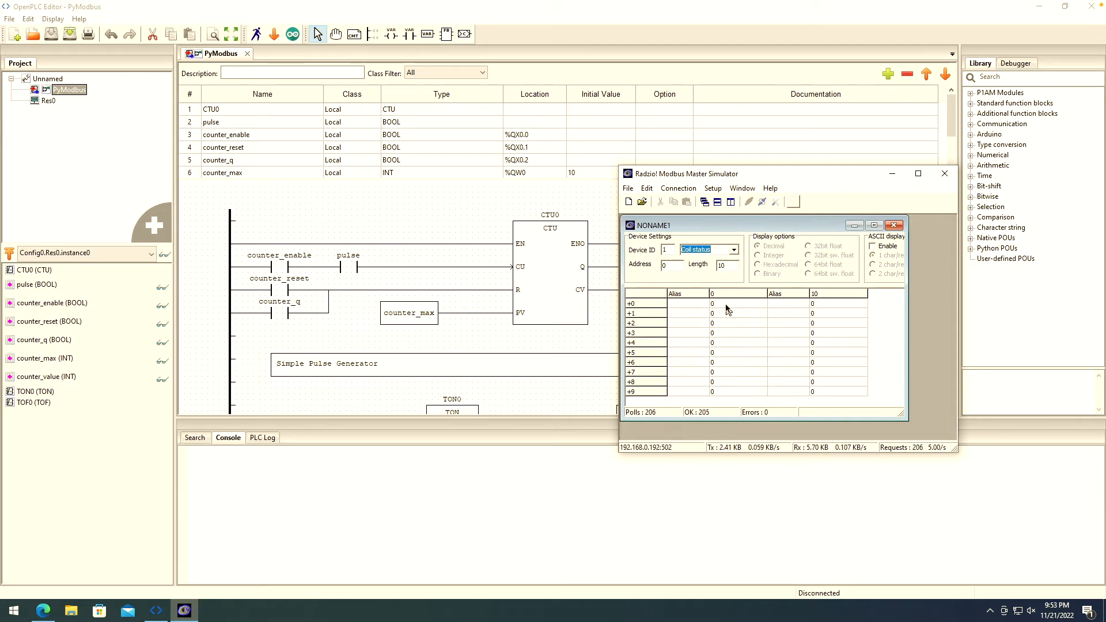
double_click(727, 305)
left_click(802, 323)
left_click(772, 360)
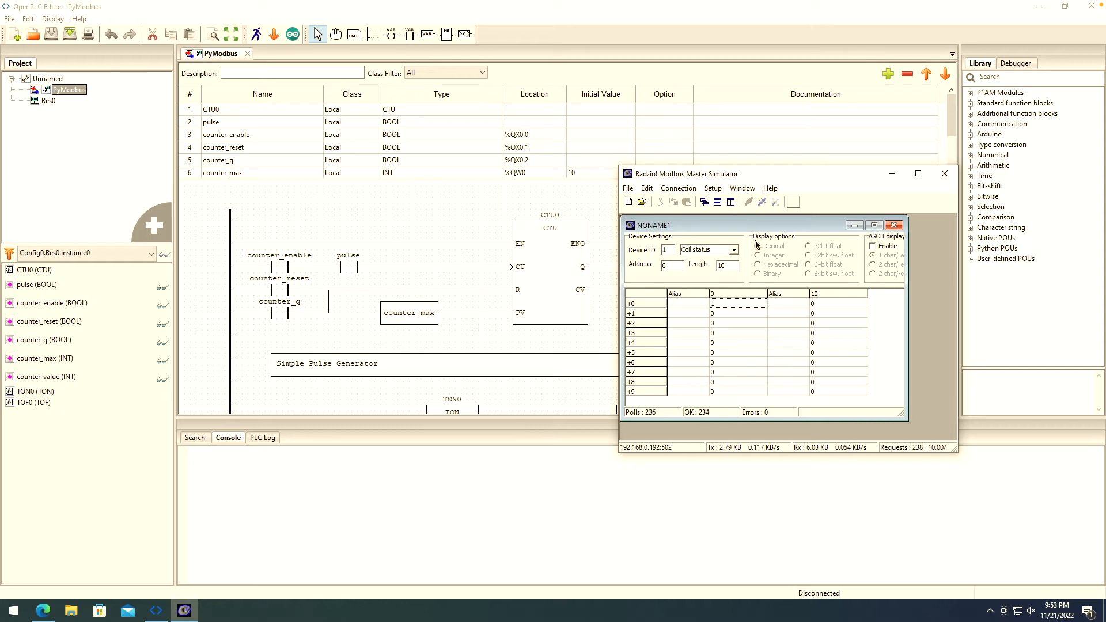
left_click(734, 250)
left_click(704, 278)
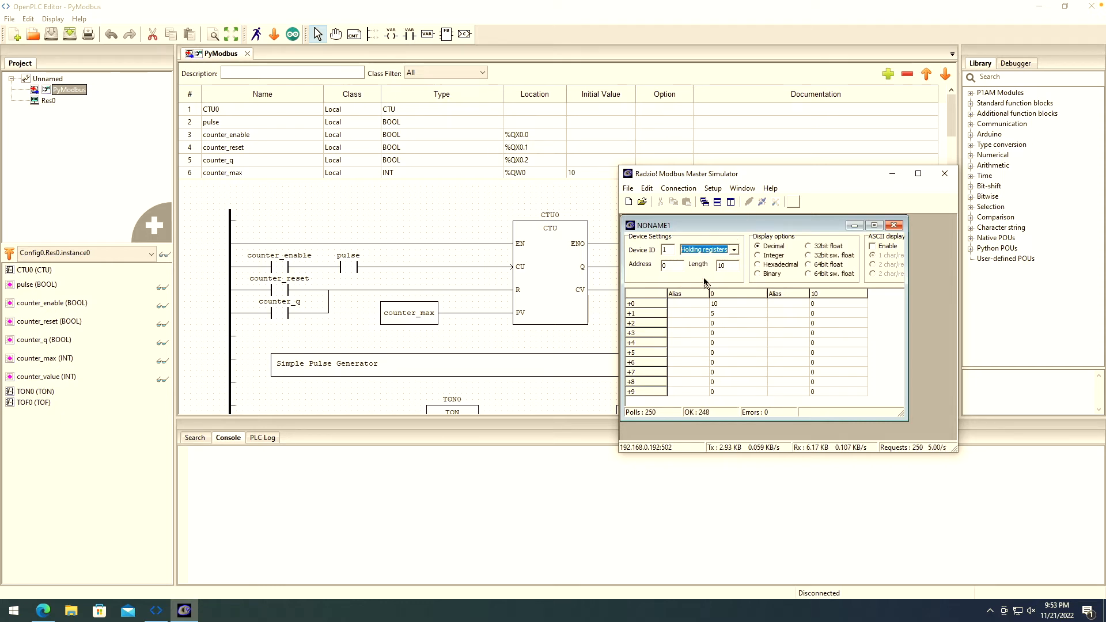
- In Coil status view, write coil +1 on and then off
left_click(734, 250)
left_click(717, 259)
double_click(714, 306)
left_click(760, 357)
double_click(719, 314)
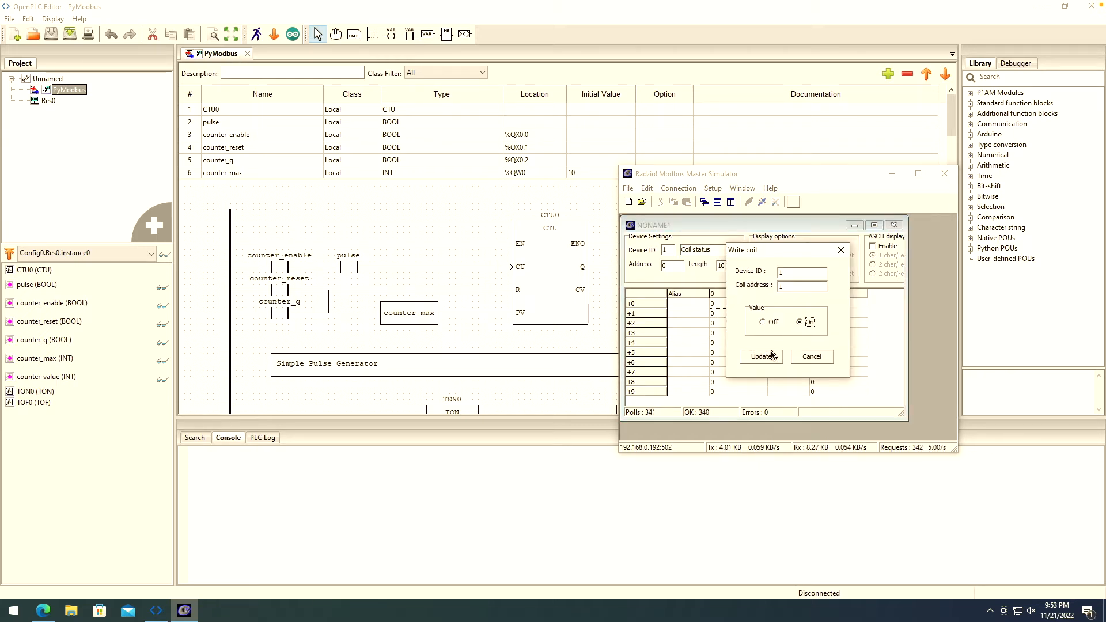
left_click(768, 353)
double_click(727, 314)
left_click(768, 324)
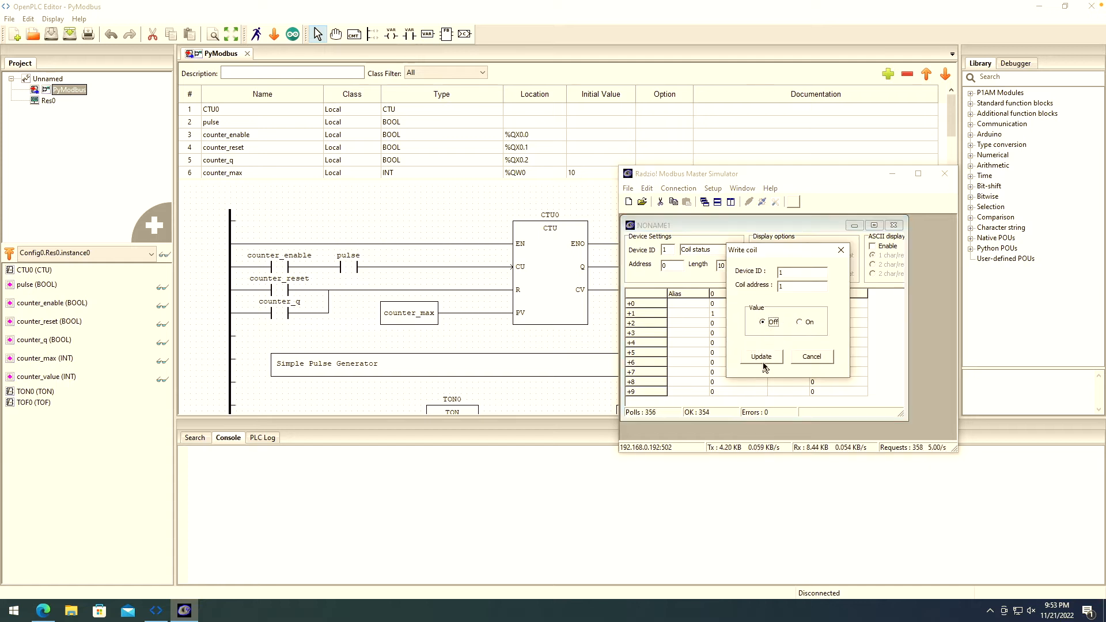
left_click(765, 363)
- Return to the Holding registers view and close the simulator
left_click(735, 250)
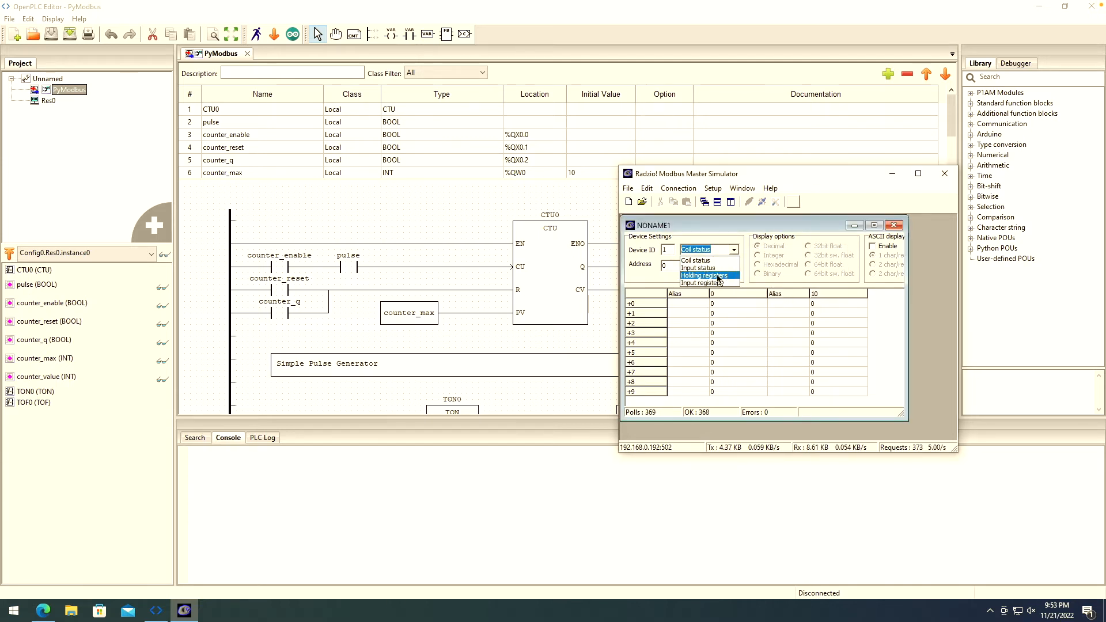
left_click(714, 275)
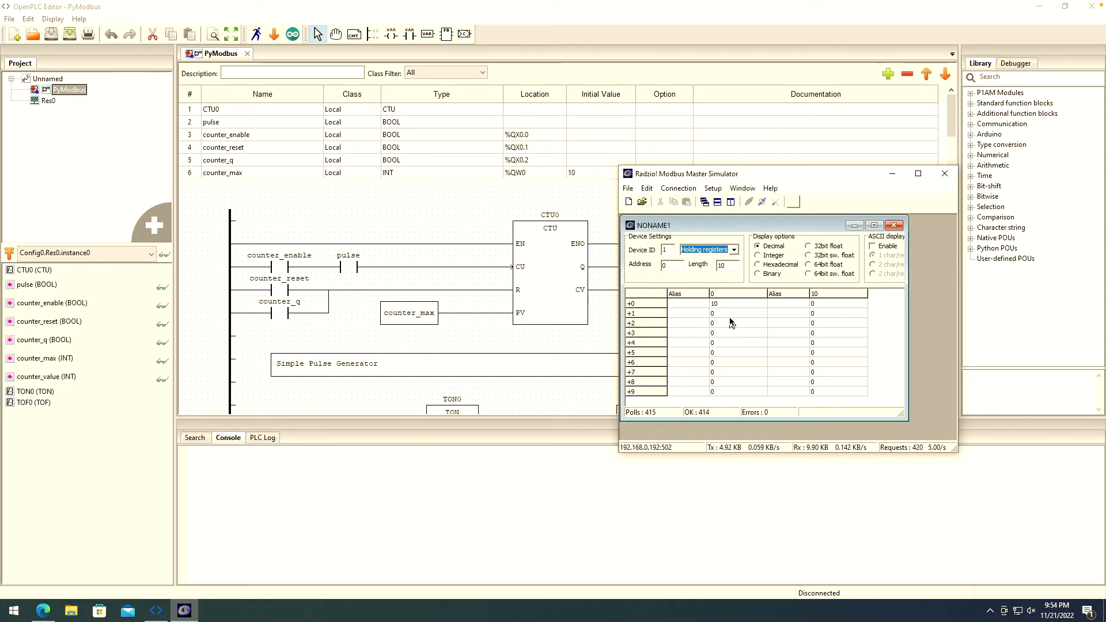
left_click(946, 174)
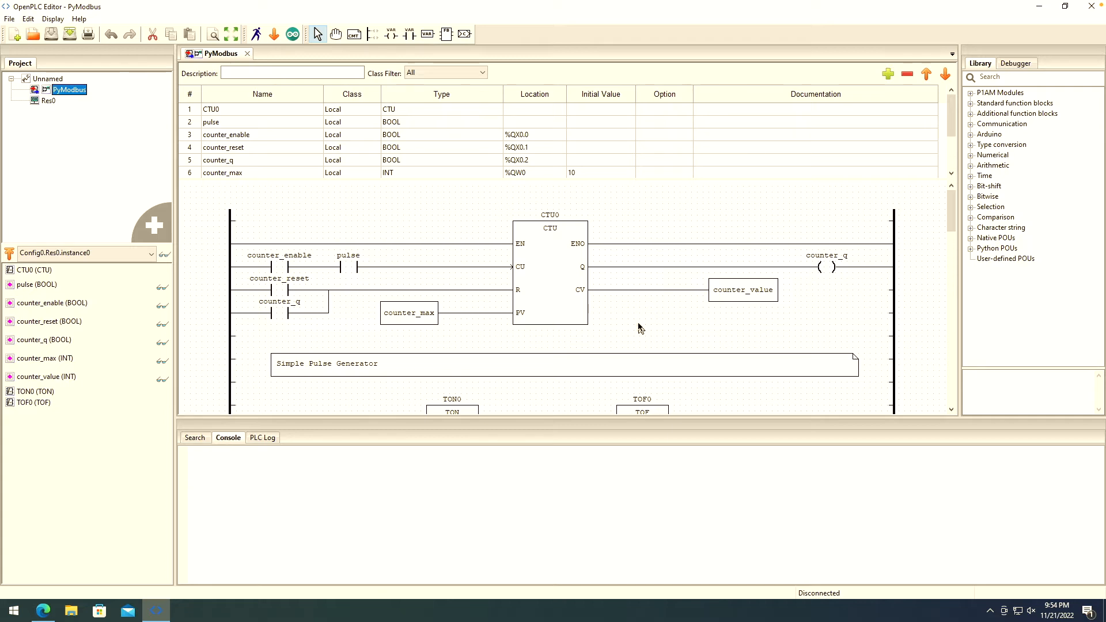
- Search Google in Edge for 'scadabr github'
left_click(45, 610)
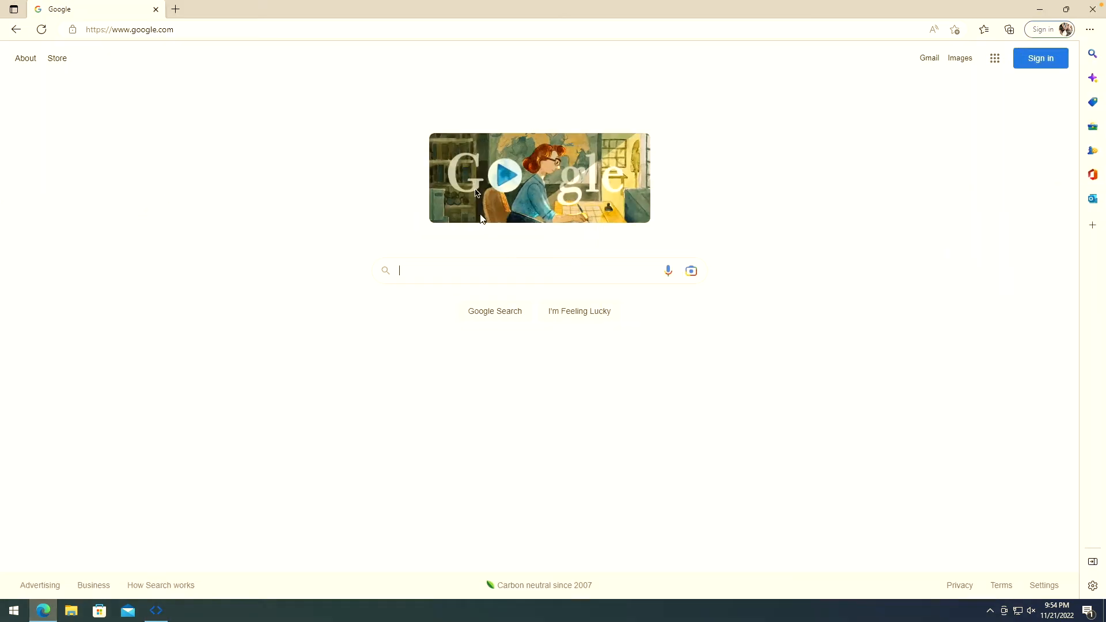
left_click(461, 272)
type("sc")
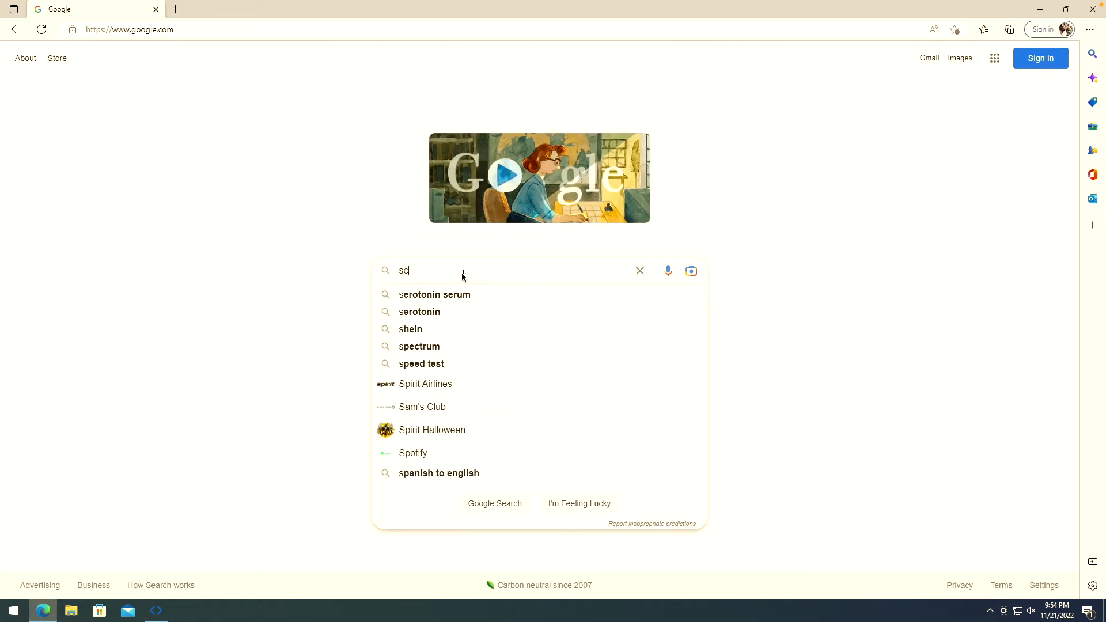
type("adabr")
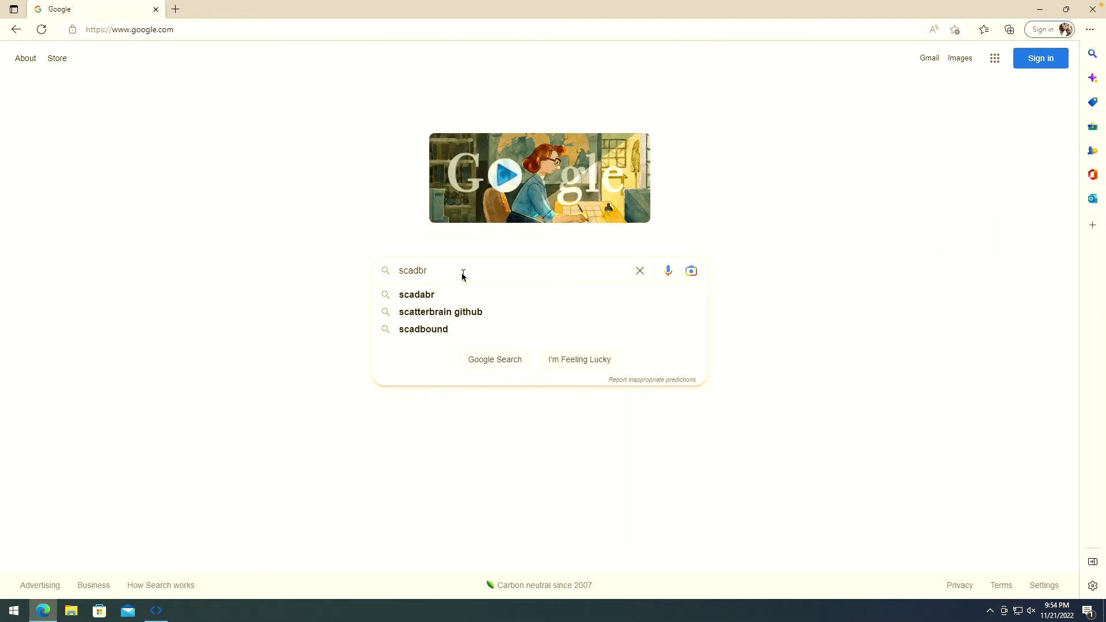
type(" github")
key("Return")
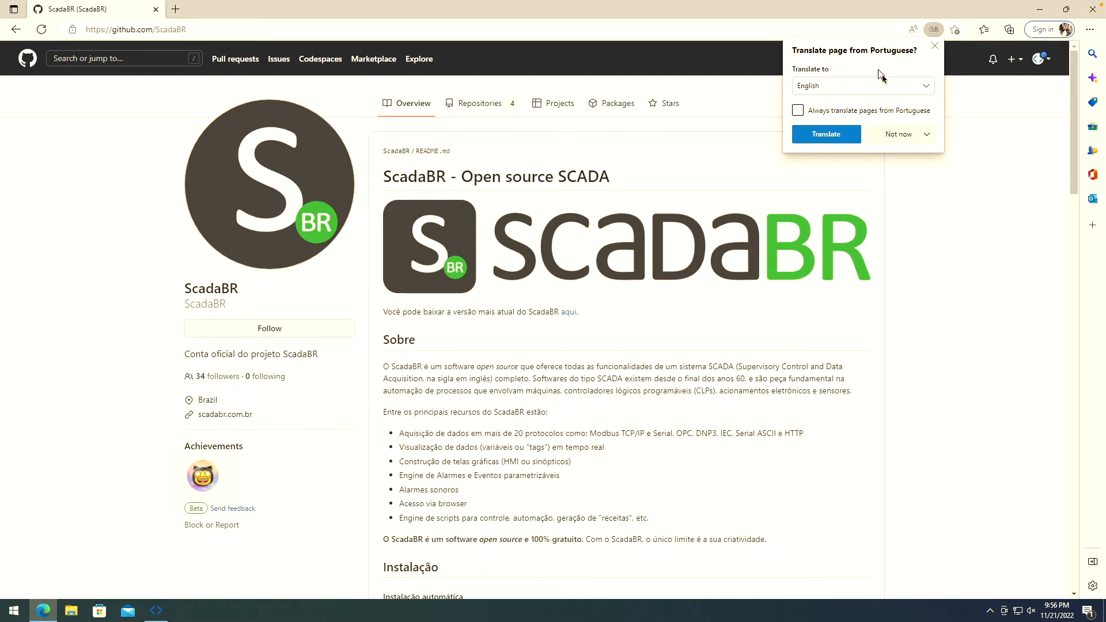
- Translate the ScadaBR README to English and follow the 'here' link to the latest release
left_click(827, 135)
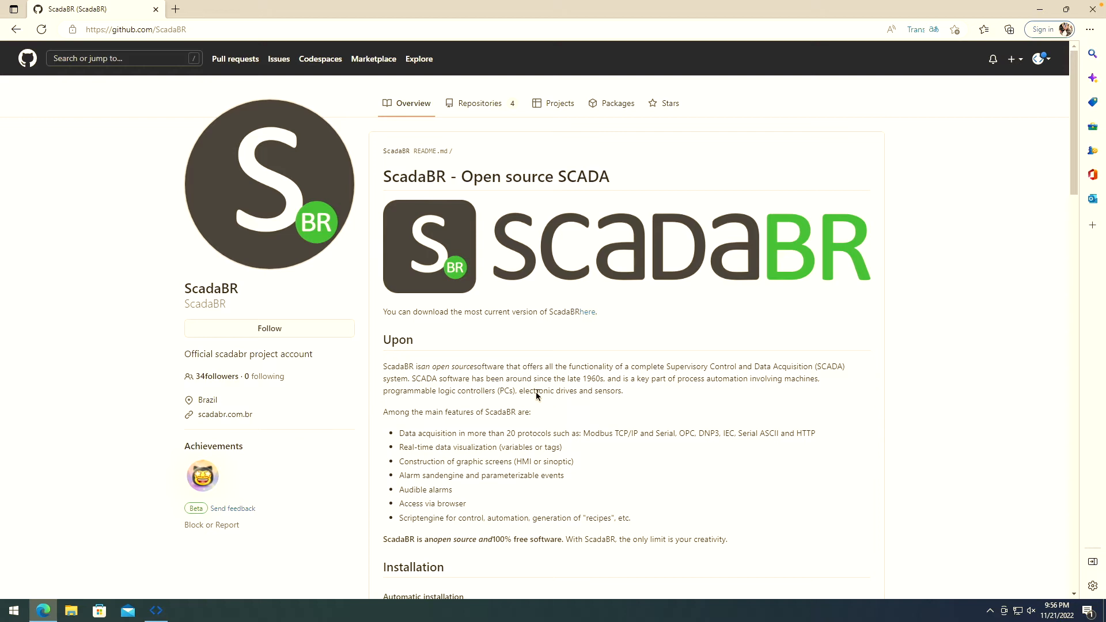
scroll(537, 394, "down", 3)
scroll(537, 394, "up", 3)
left_click_drag(417, 313, 545, 316)
left_click(545, 315)
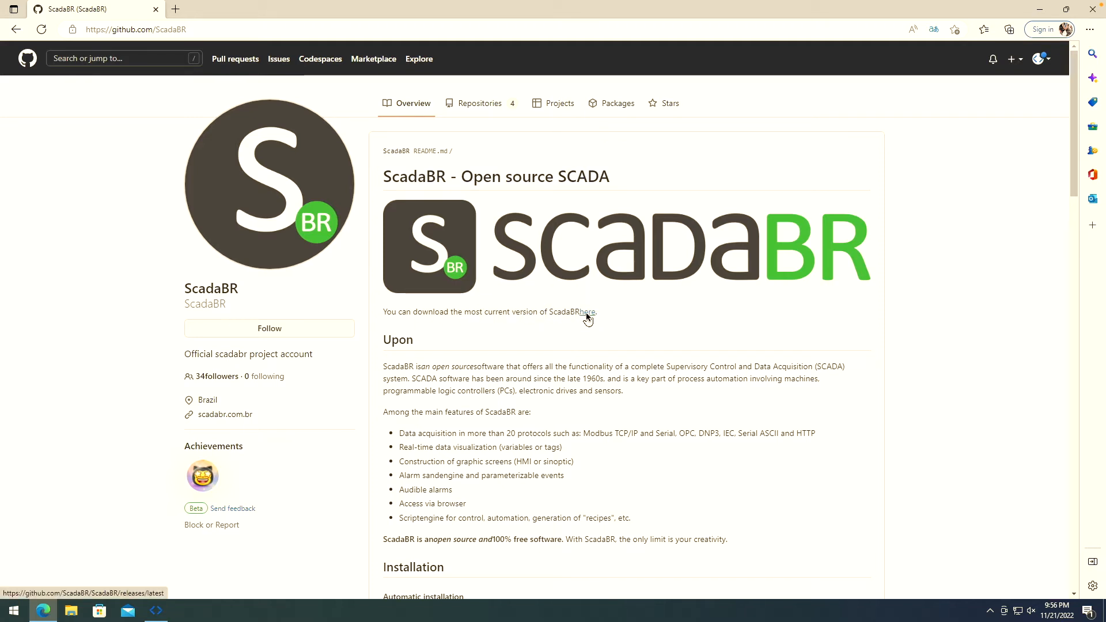
left_click(586, 315)
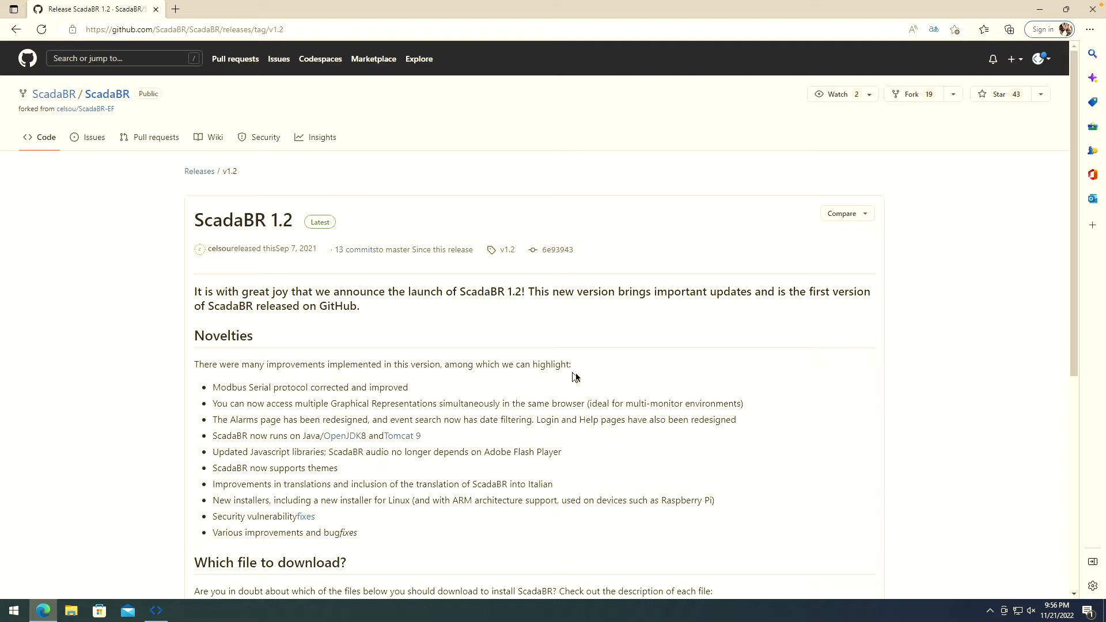
- Download ScadaBR_Setup_Windows.exe from the 1.2 assets, noting the Java/OpenJDK8 requirement
scroll(604, 405, "down", 6)
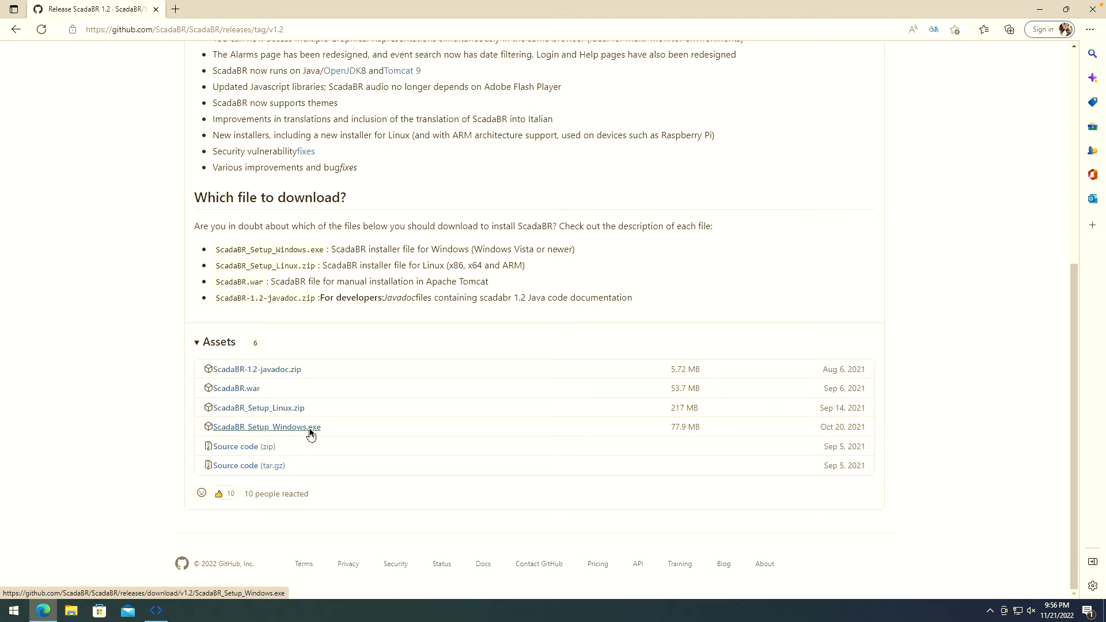
left_click(254, 432)
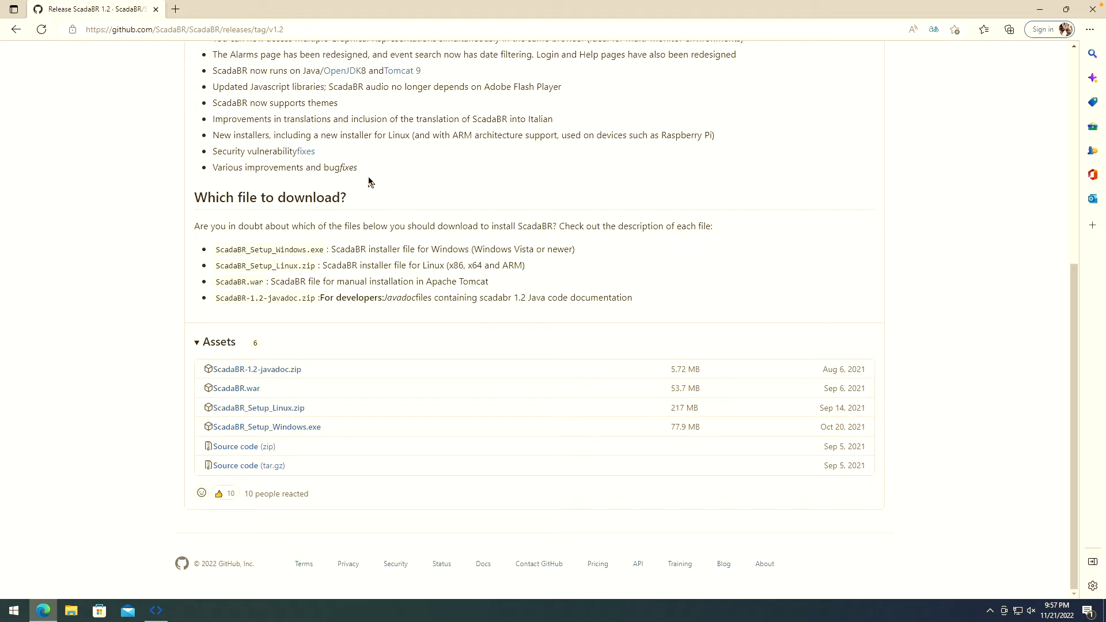
left_click_drag(301, 71, 370, 70)
left_click(459, 165)
- Search 'jre 8 download' and get the Windows Offline (64-bit) Java installer from java.com
left_click(176, 10)
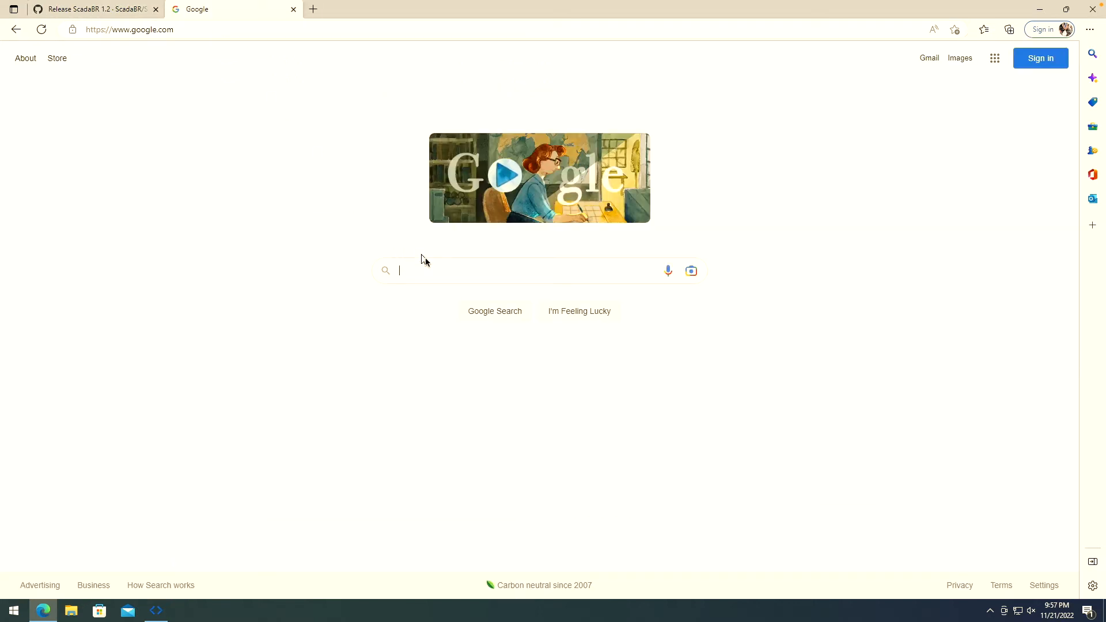
left_click(441, 270)
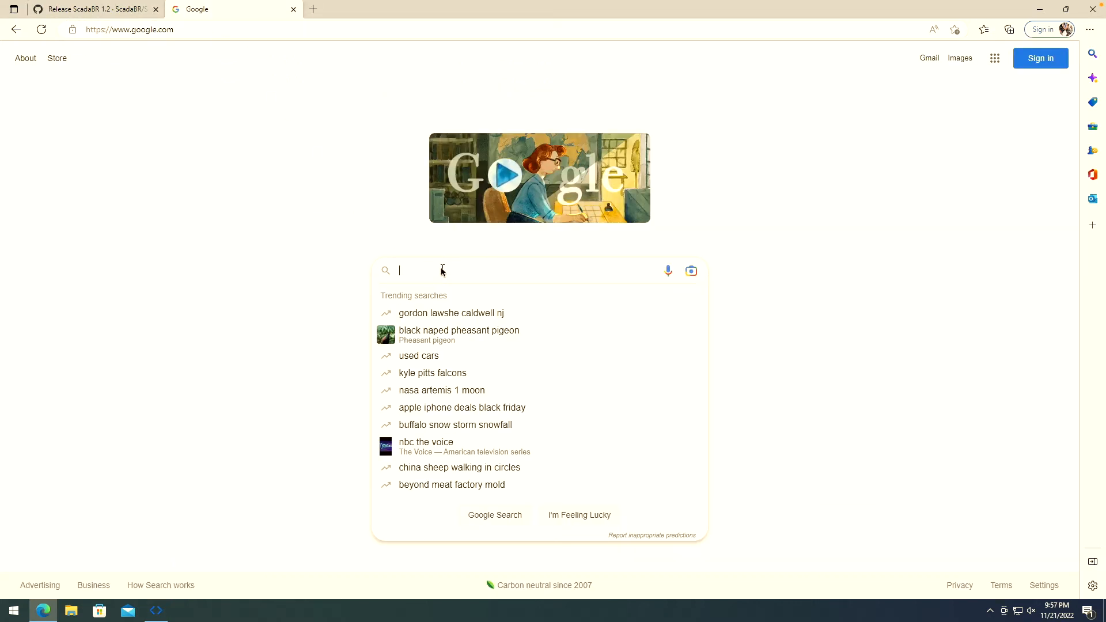
type("jre ")
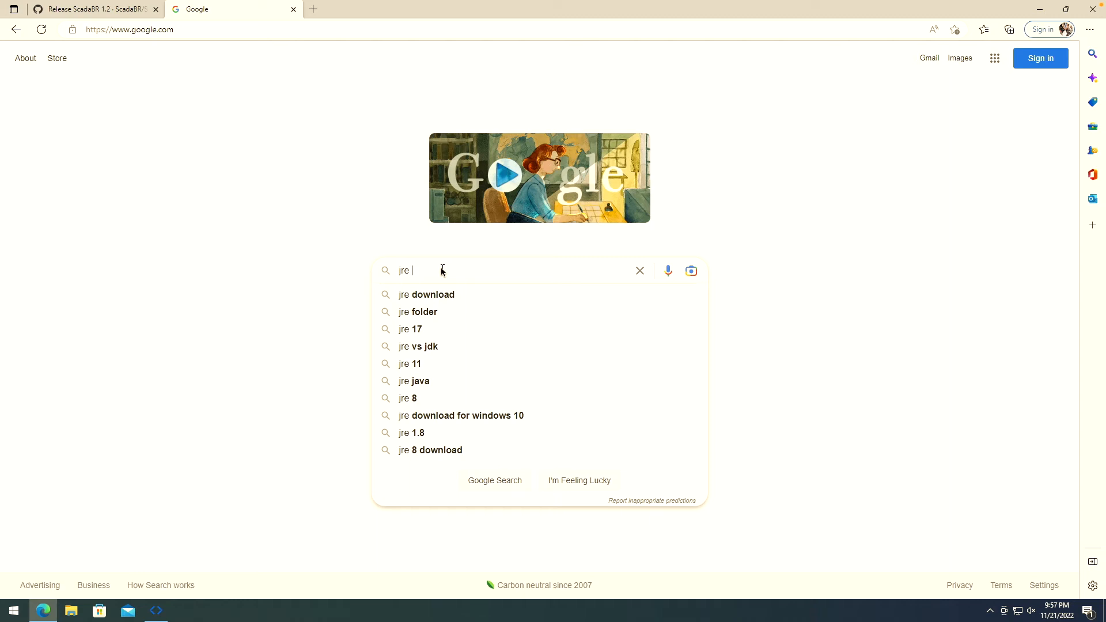
type("8 down")
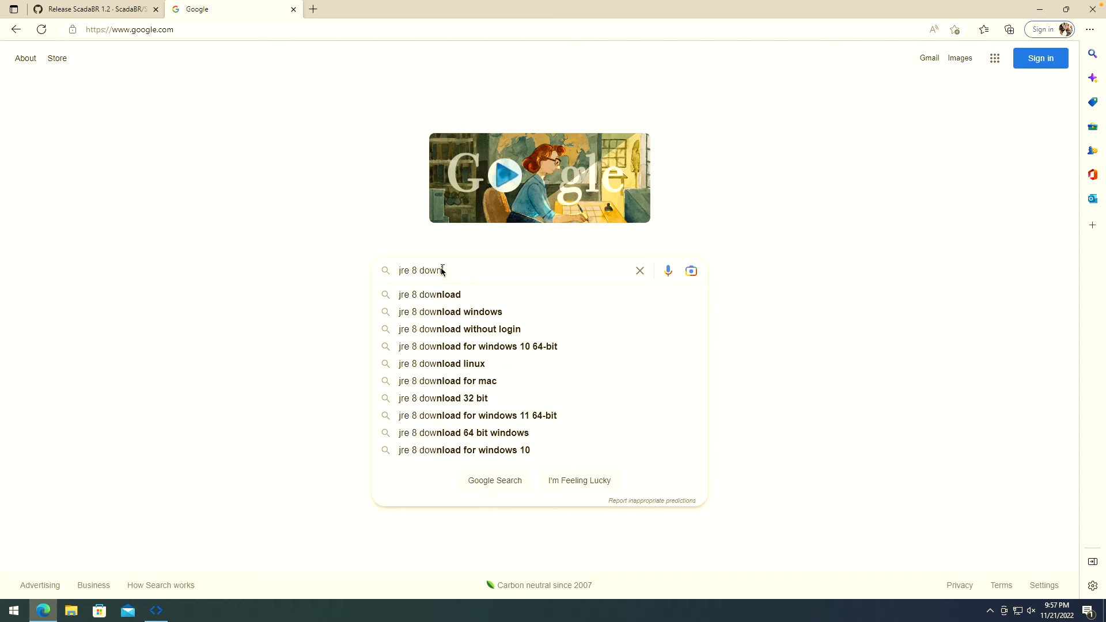
type("load")
key("Return")
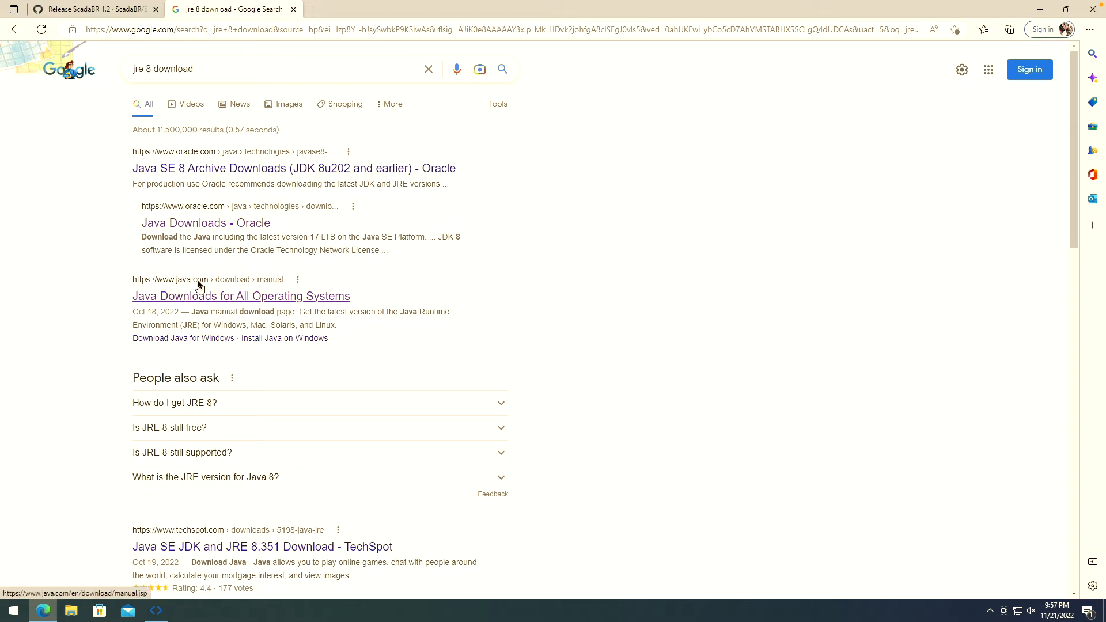
left_click(241, 301)
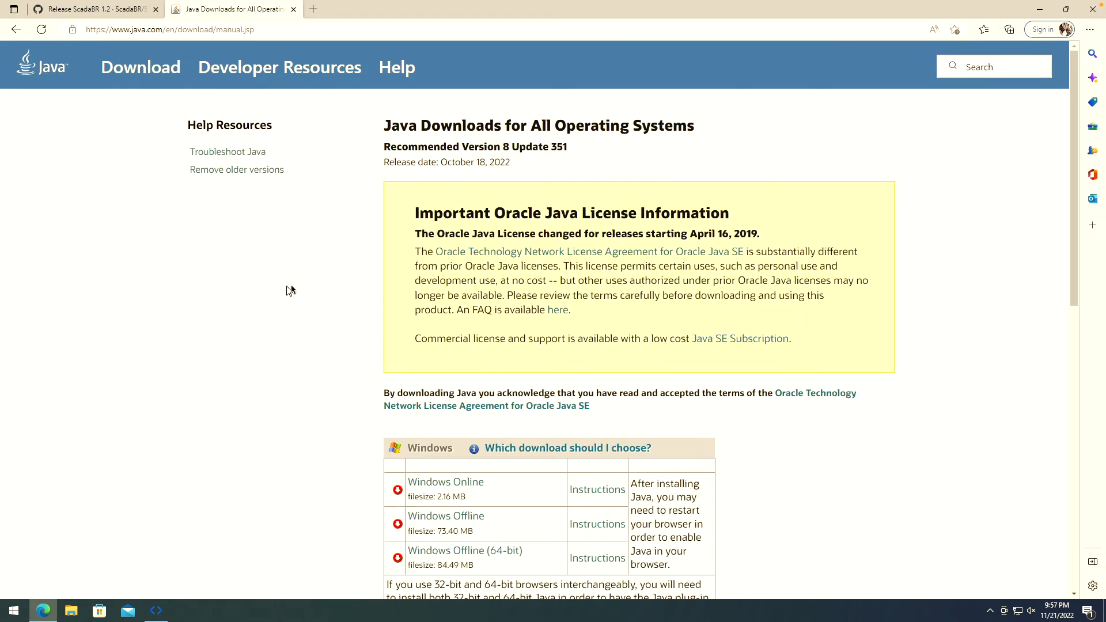
scroll(573, 375, "down", 3)
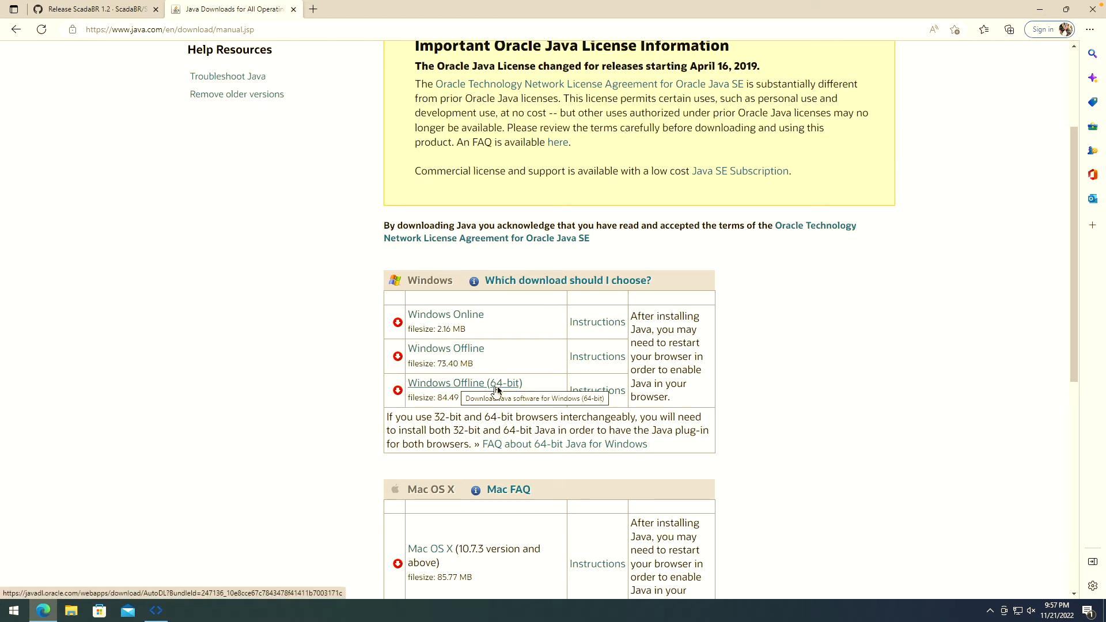
left_click(461, 385)
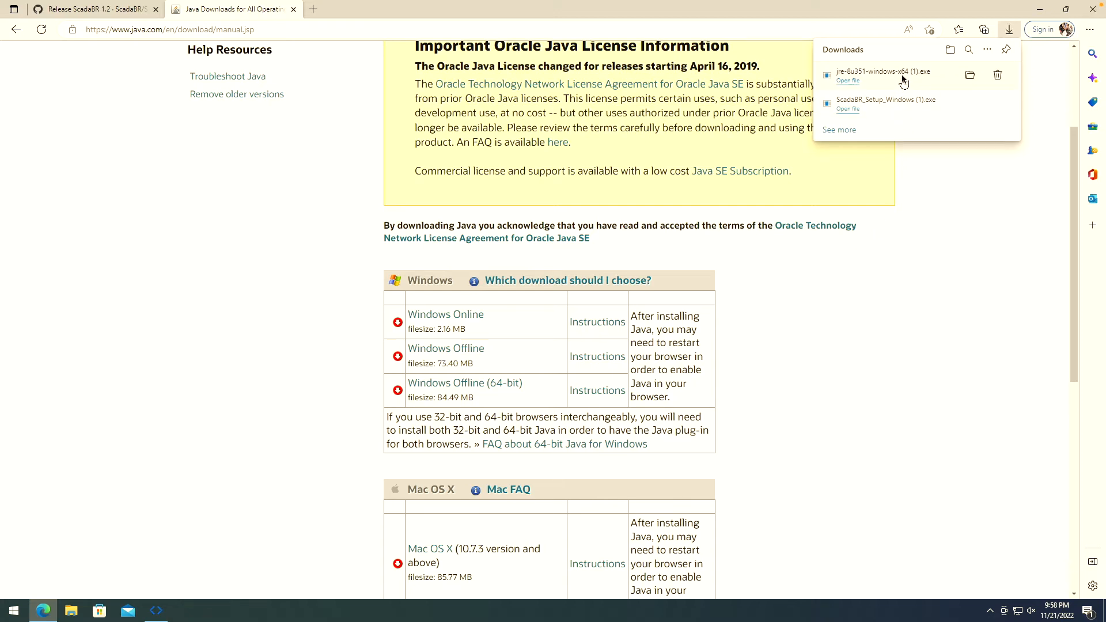
- Run the downloaded Java installer, allow changes, install Java 8 and close setup
left_click(880, 72)
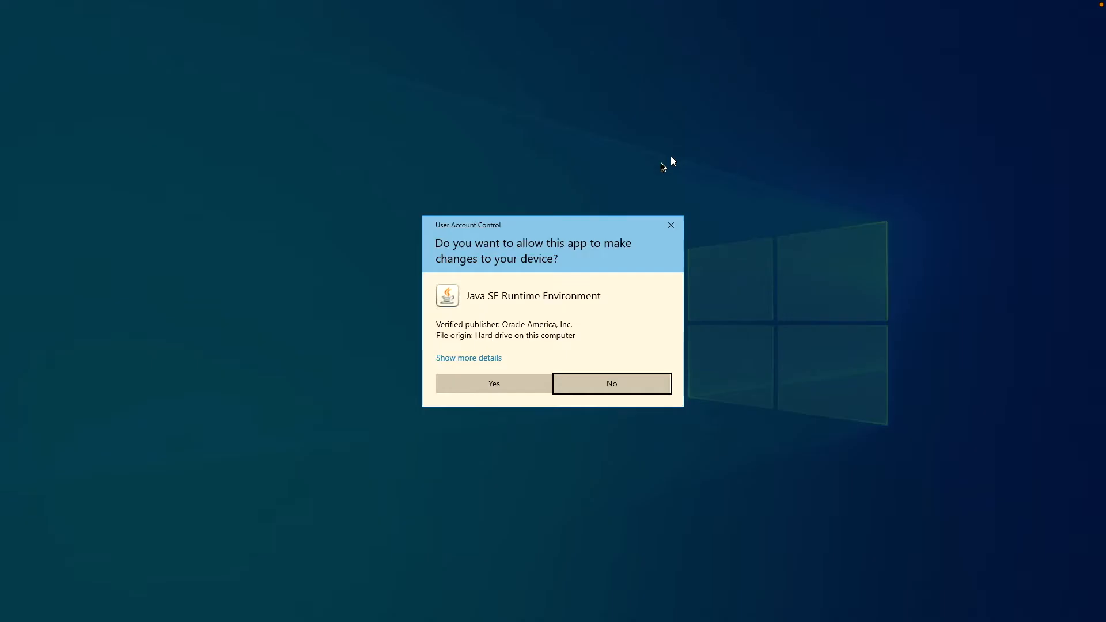
left_click(506, 390)
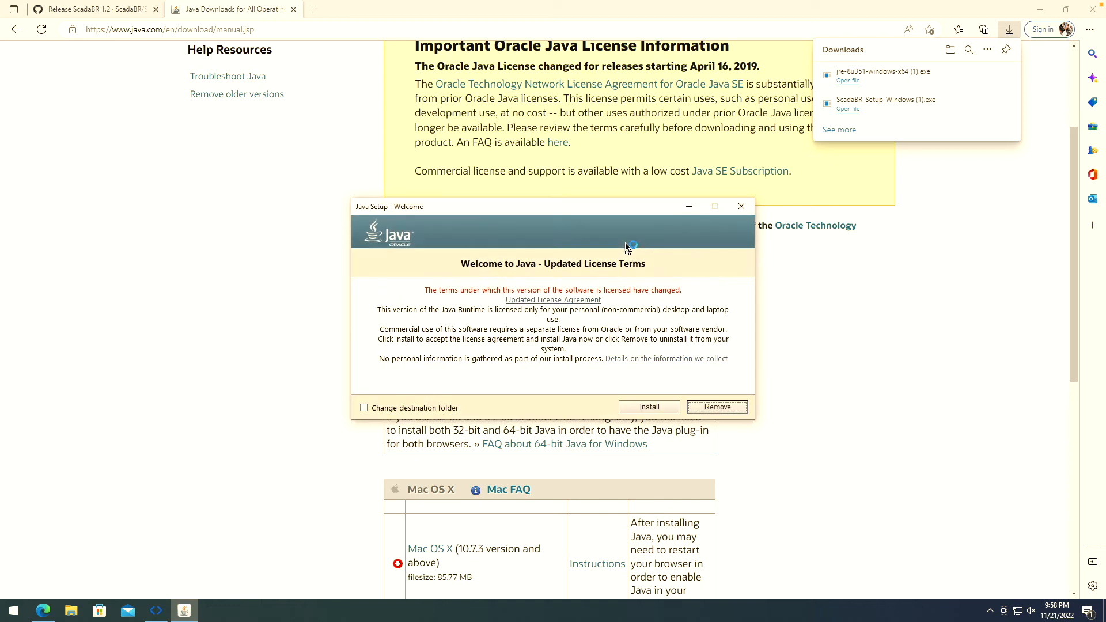
left_click(631, 411)
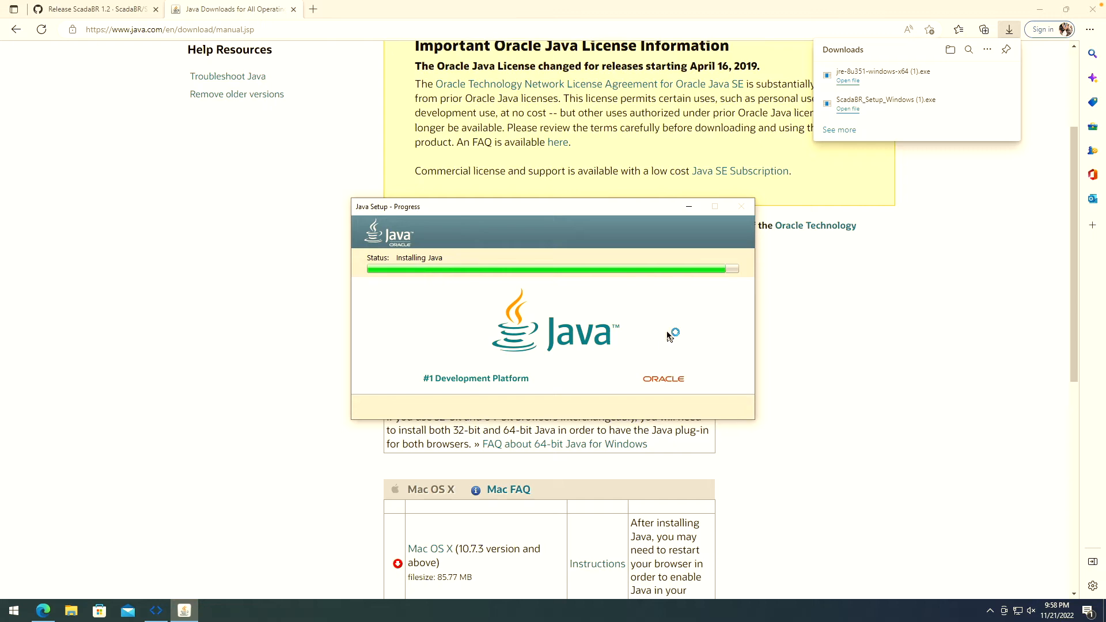
left_click(717, 407)
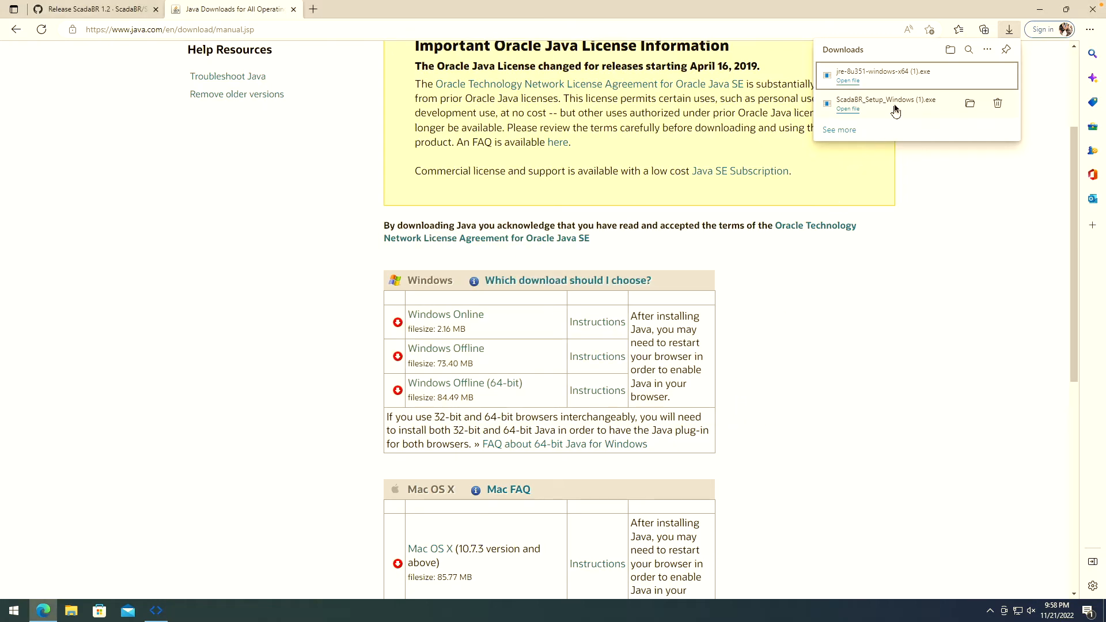
- Launch the downloaded ScadaBR installer, allow it to make changes, and choose English
left_click(895, 108)
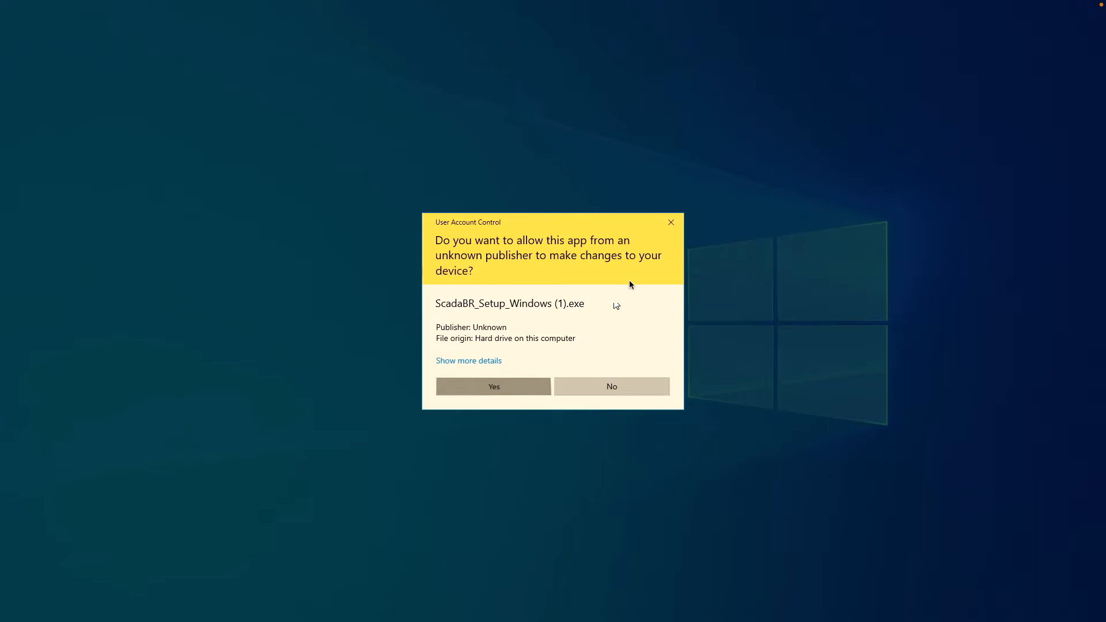
left_click(494, 386)
left_click(565, 336)
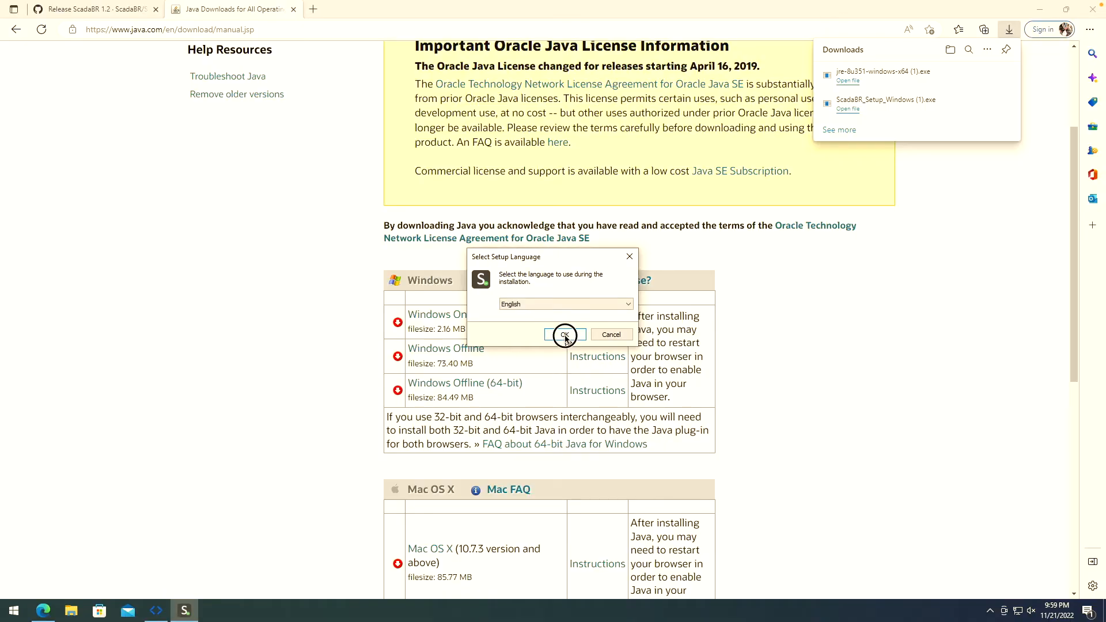
- Accept the license agreement and keep the default C:\Program Files\ScadaBR folder and ScadaBR shortcuts folder
left_click(614, 399)
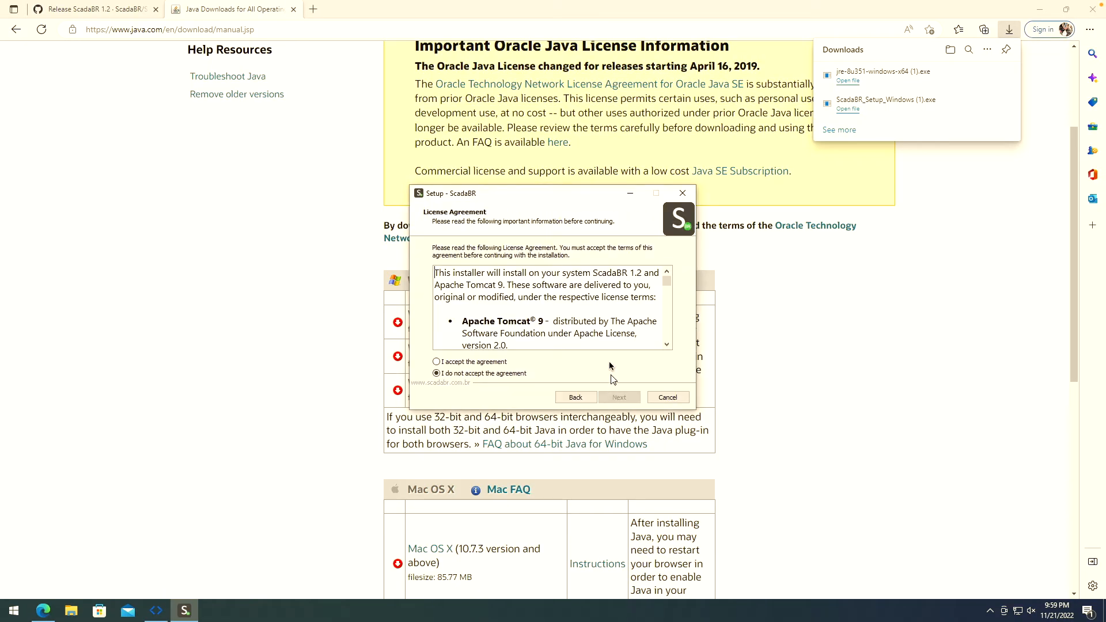
left_click(497, 363)
left_click(622, 399)
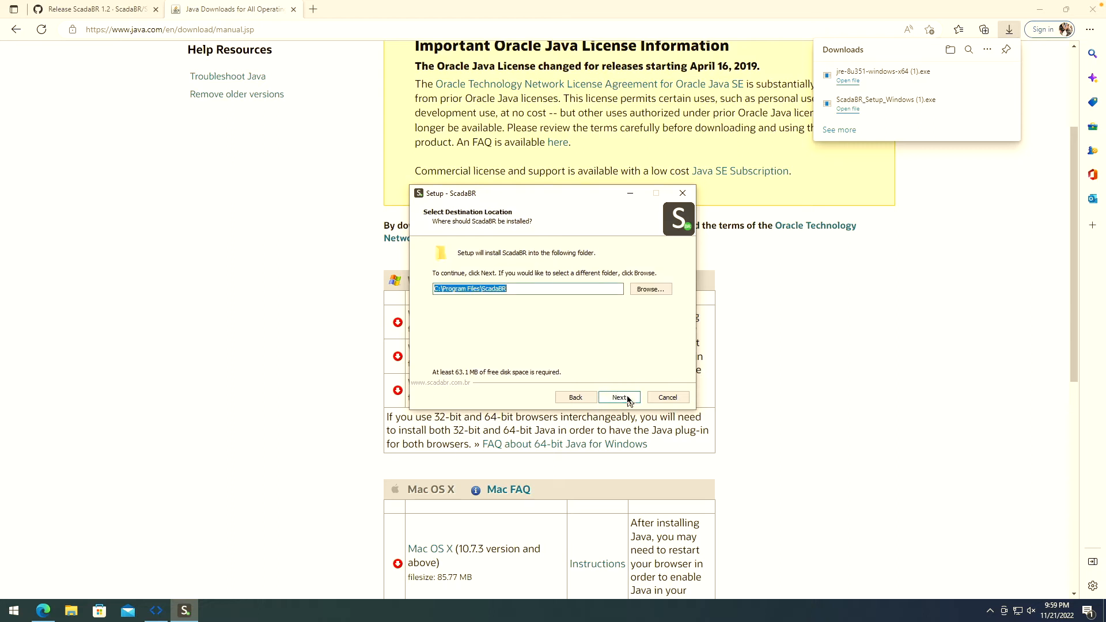
left_click(627, 400)
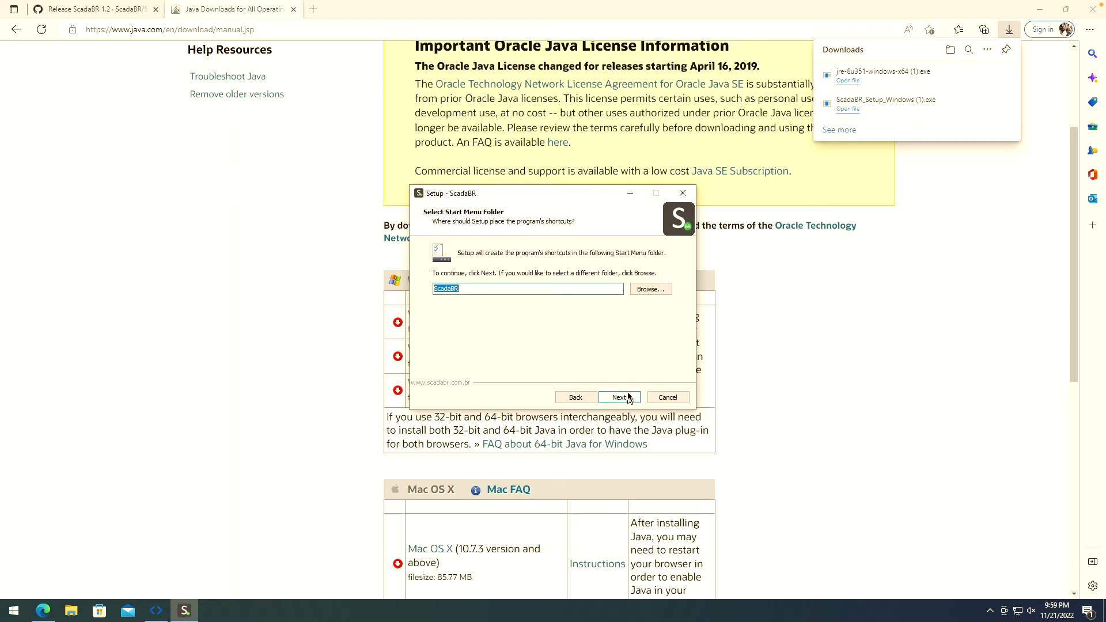
left_click(627, 398)
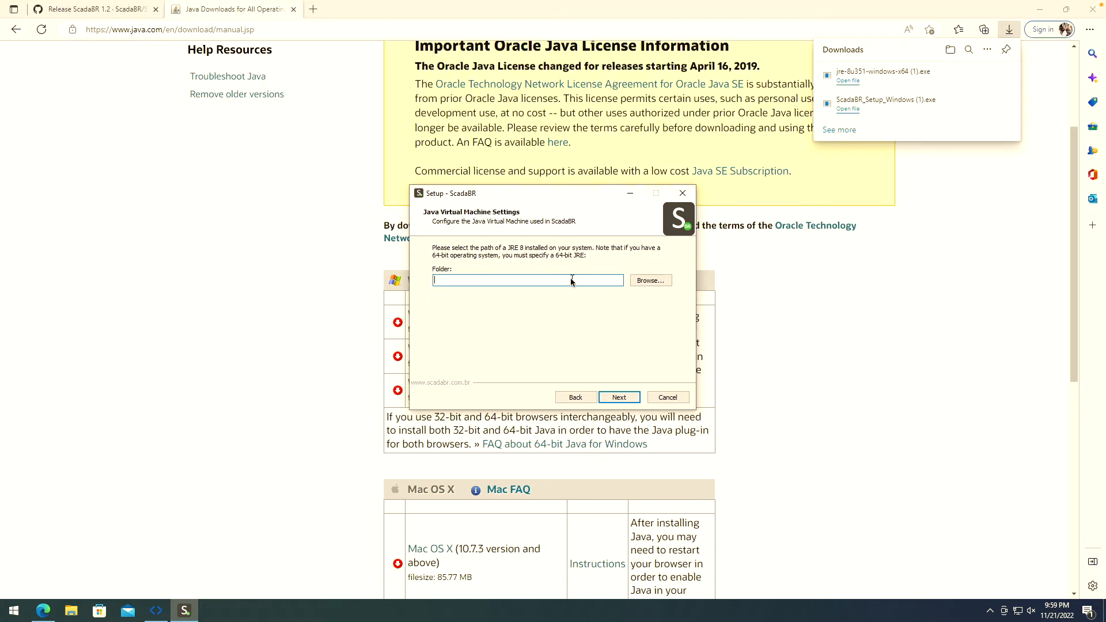
- Set the Java runtime path to C:\Program Files\Java\jre1.8.0_351
left_click(643, 283)
left_click(639, 285)
left_click(481, 252)
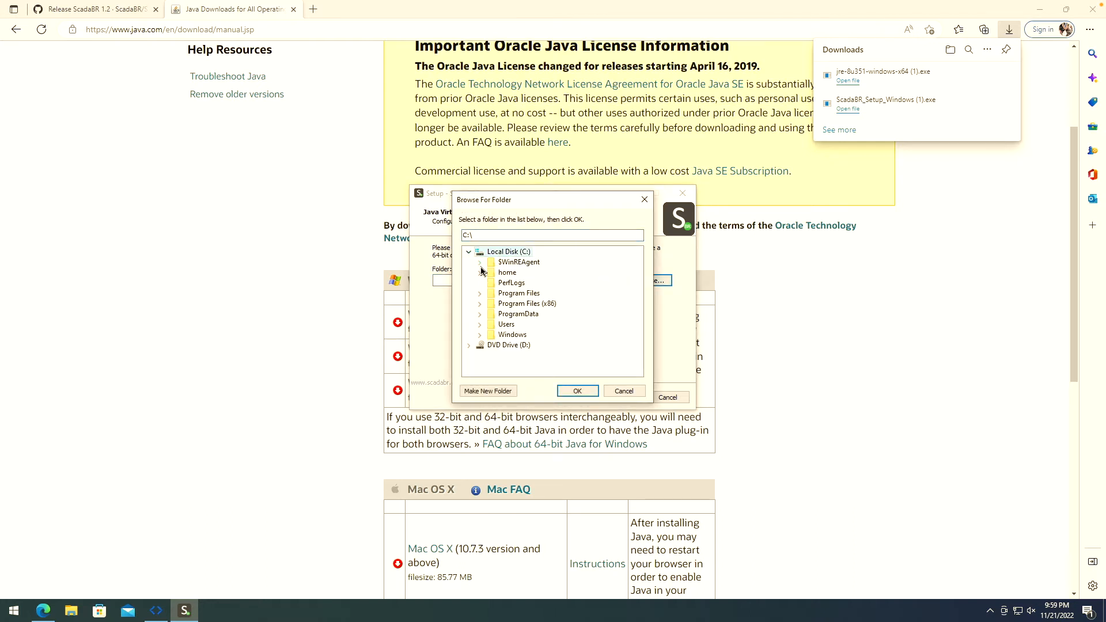
left_click(481, 294)
left_click(503, 315)
left_click(527, 327)
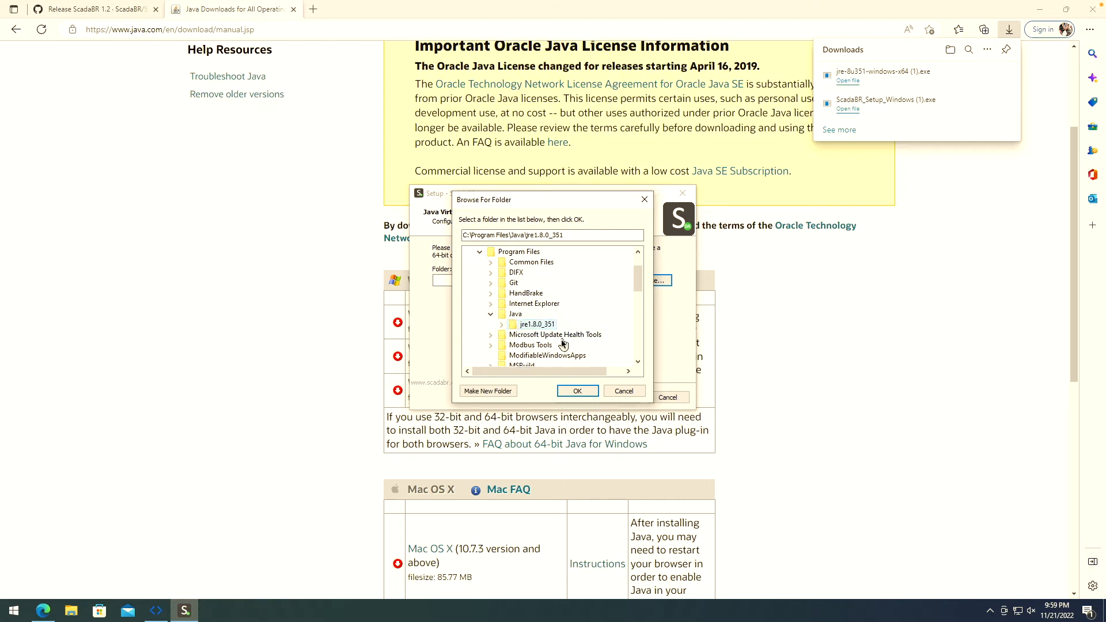
left_click(576, 392)
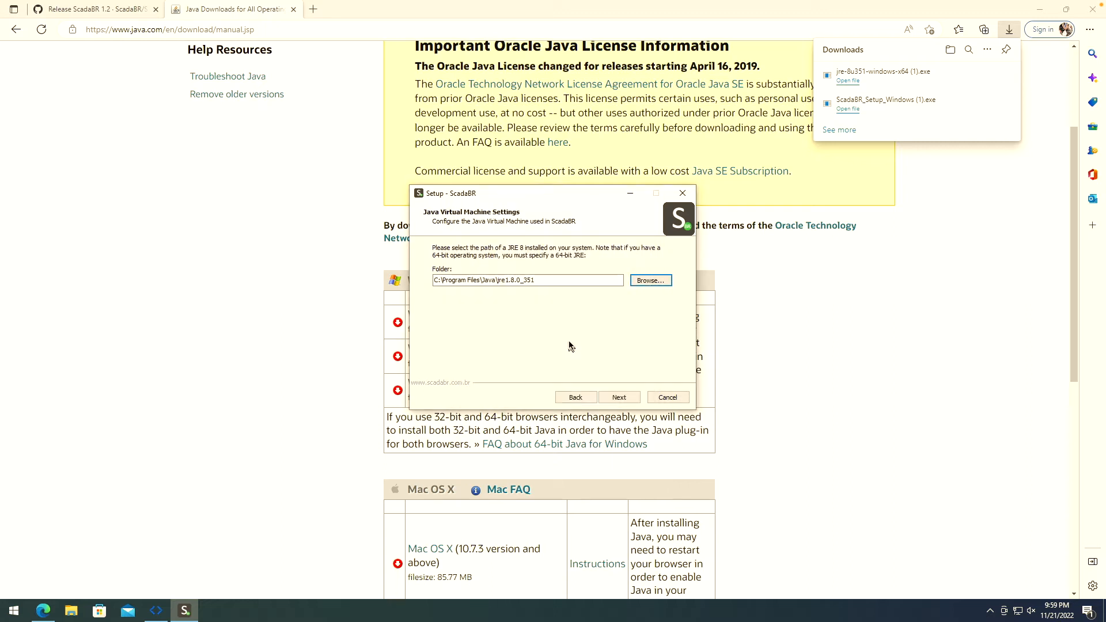
left_click(620, 399)
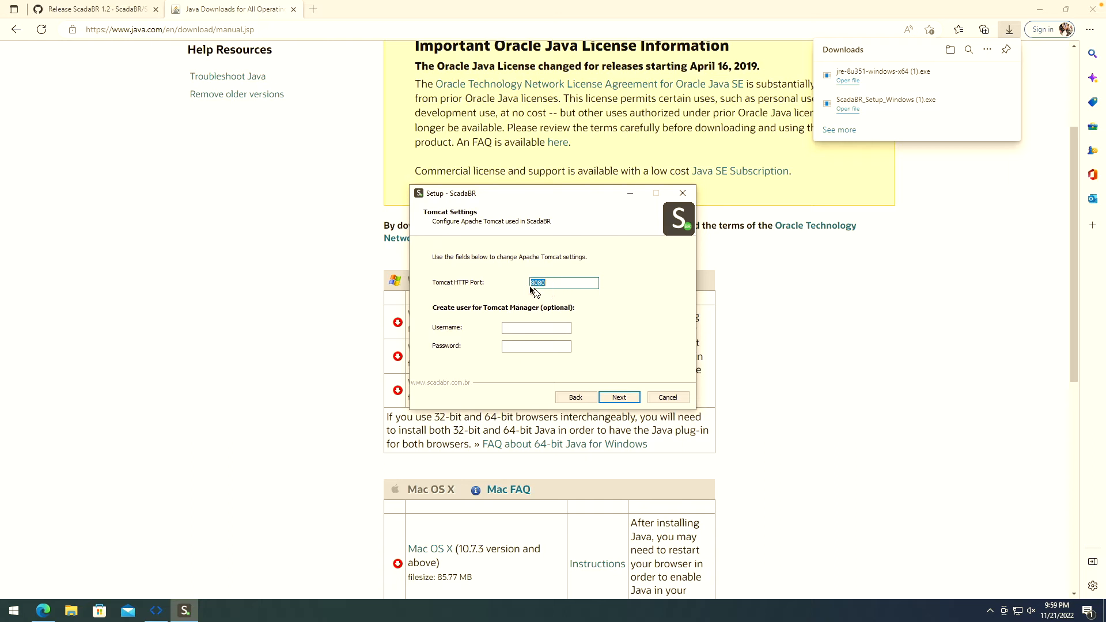
- Keep Tomcat HTTP port 8080, install ScadaBR, and finish the setup
left_click(562, 284)
left_click(621, 400)
left_click(619, 399)
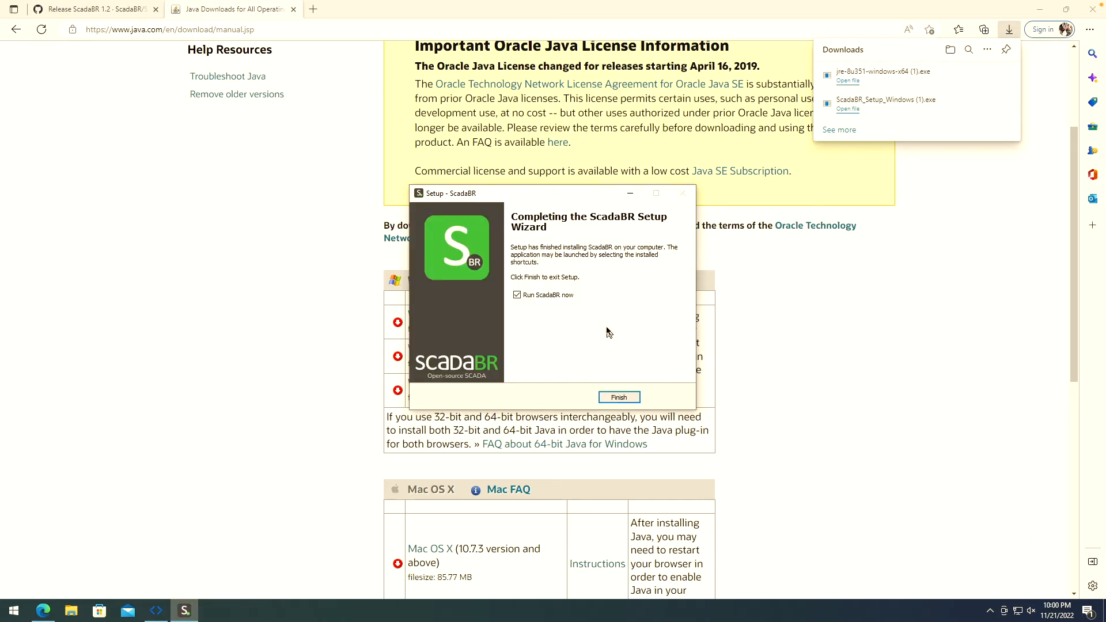
left_click(619, 396)
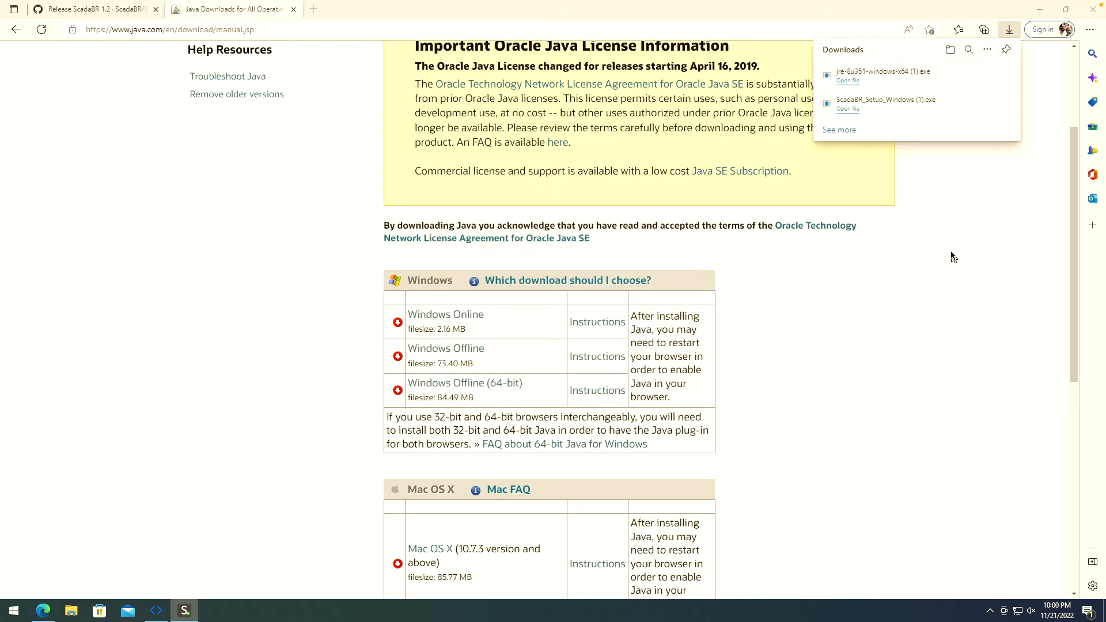
left_click(11, 612)
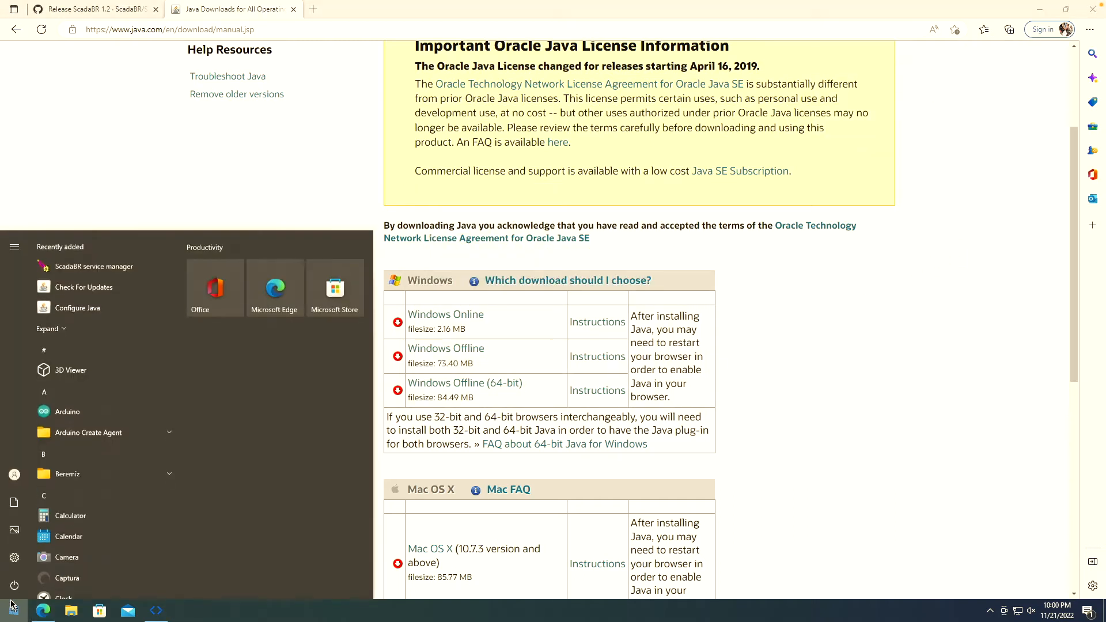
left_click(71, 265)
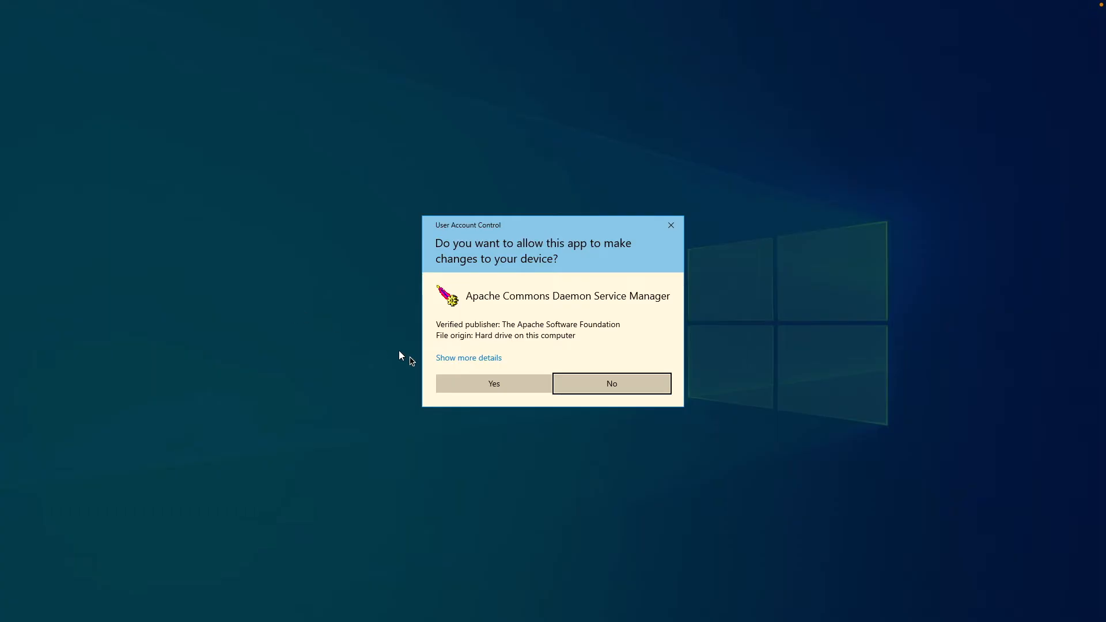
left_click(455, 386)
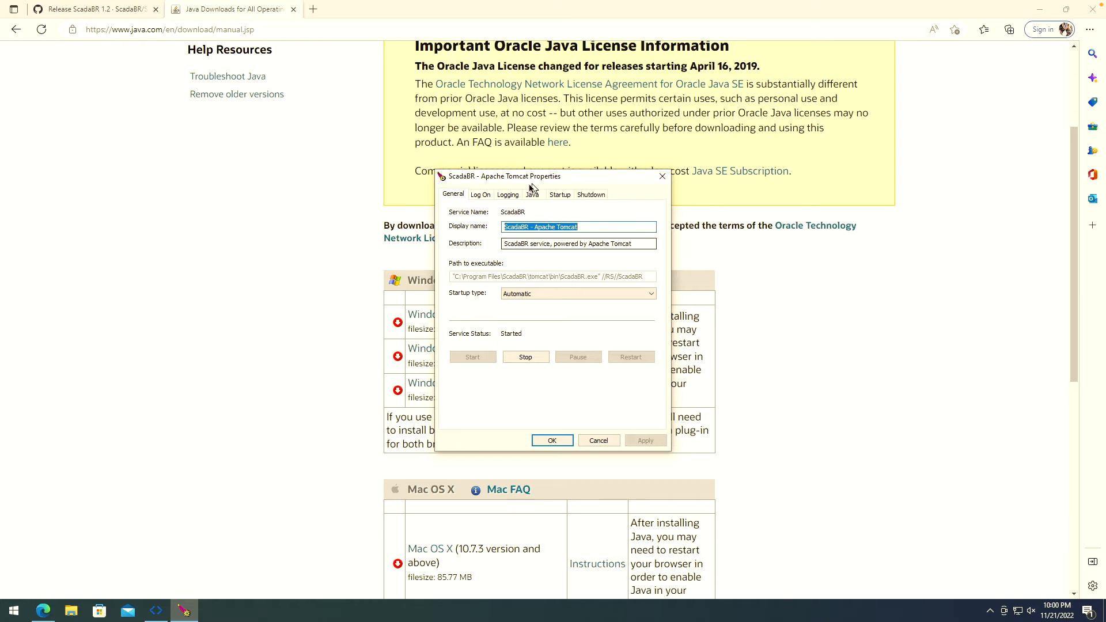
left_click(484, 195)
left_click(507, 196)
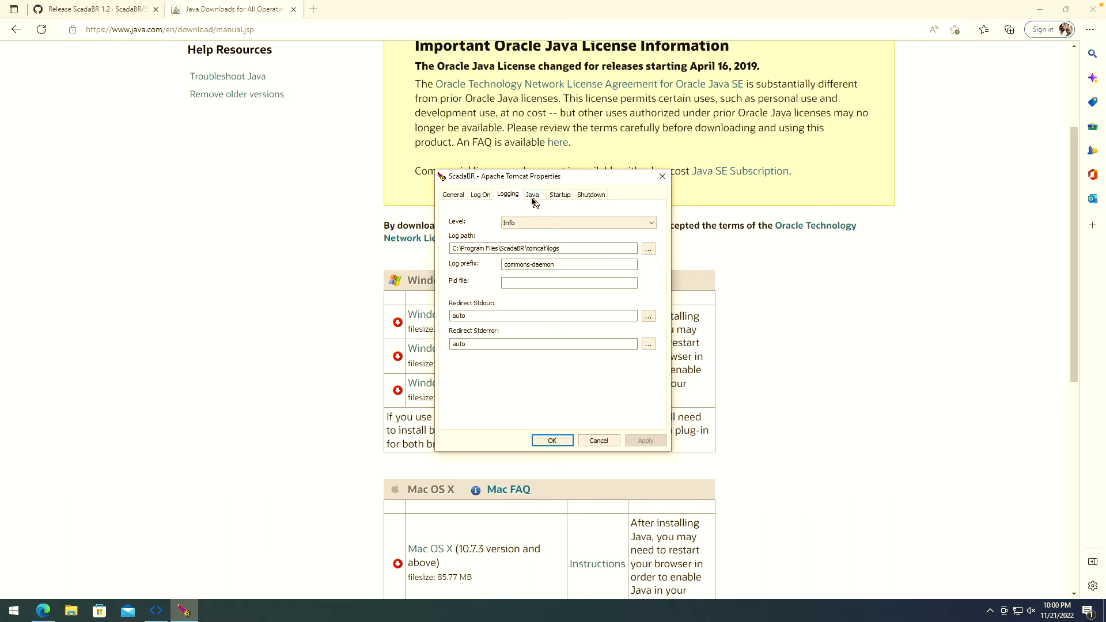
left_click(531, 195)
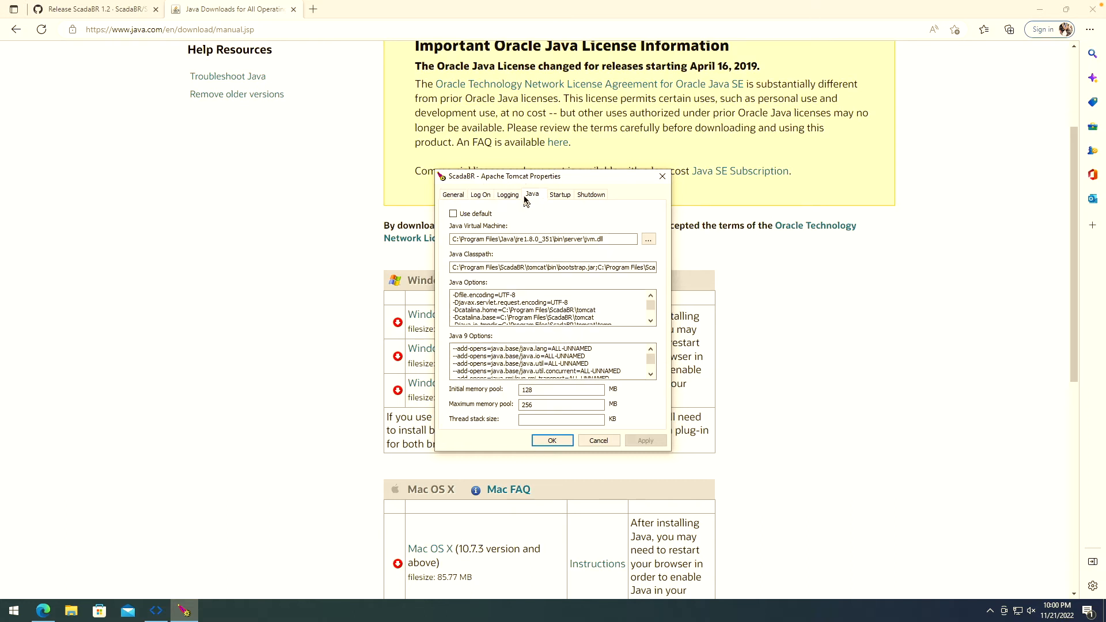
left_click(559, 196)
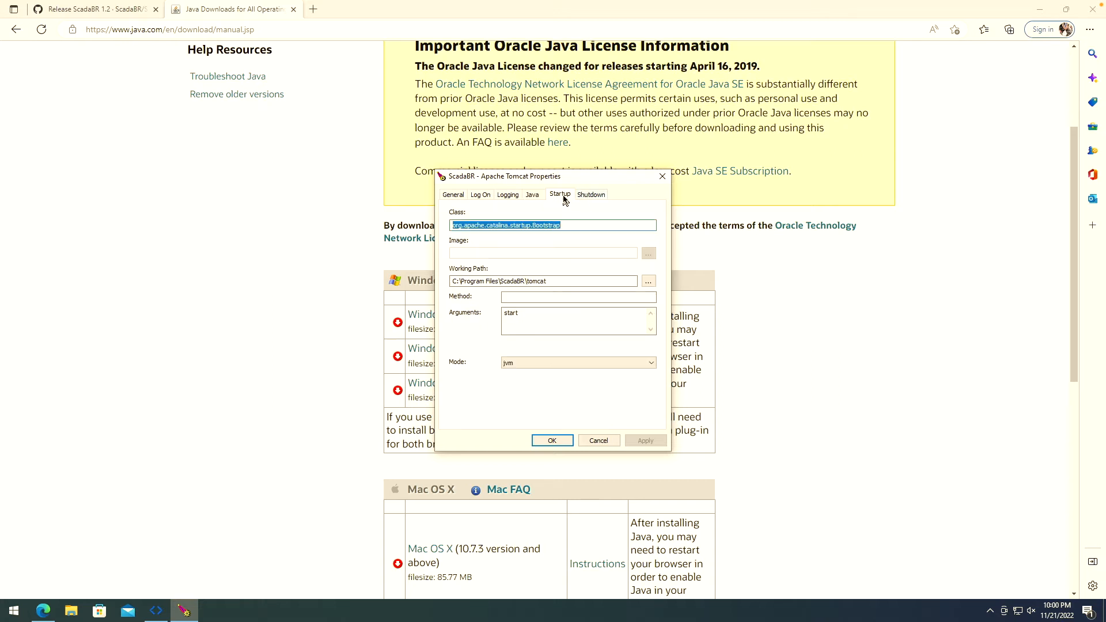
left_click(590, 195)
left_click(467, 195)
left_click_drag(632, 184, 656, 165)
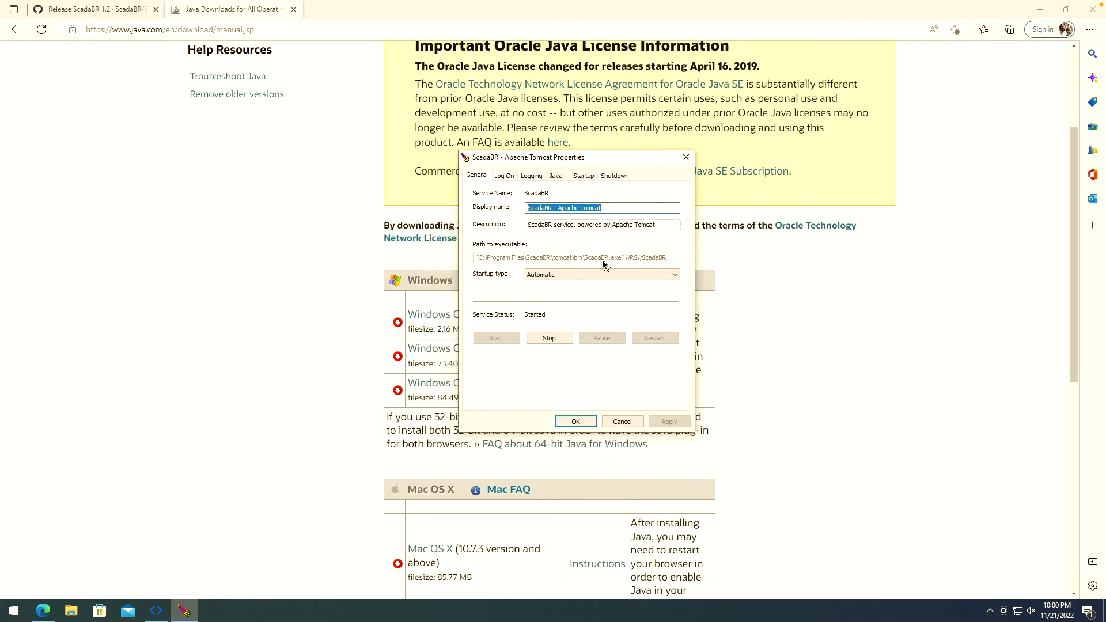
left_click(576, 421)
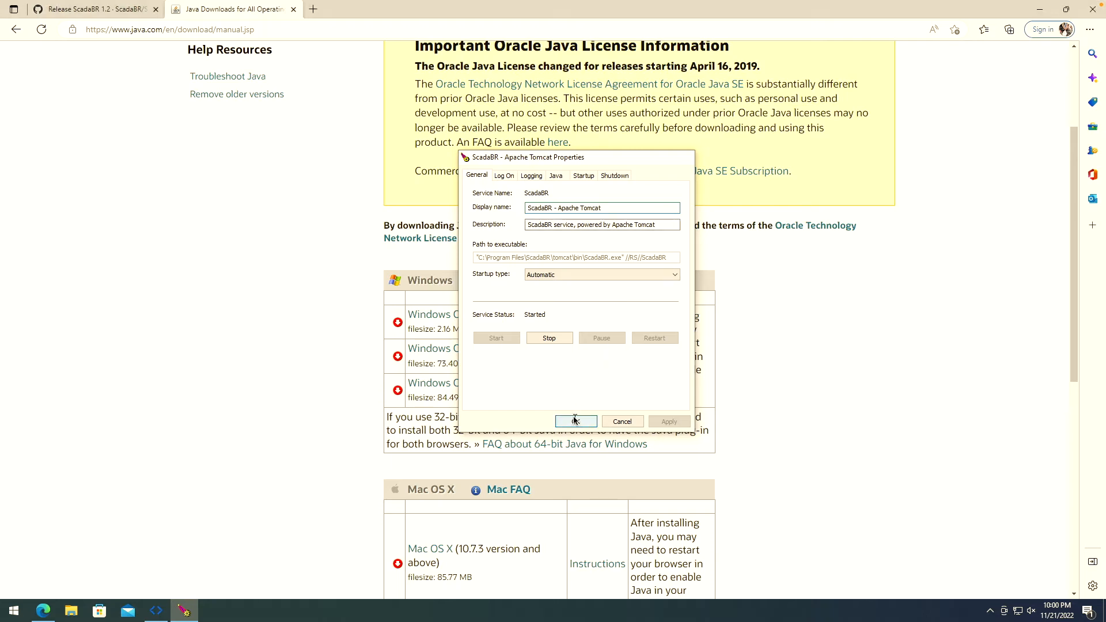
- Load localhost:8080 in the Edge address bar
left_click(286, 30)
type("localhost:8080")
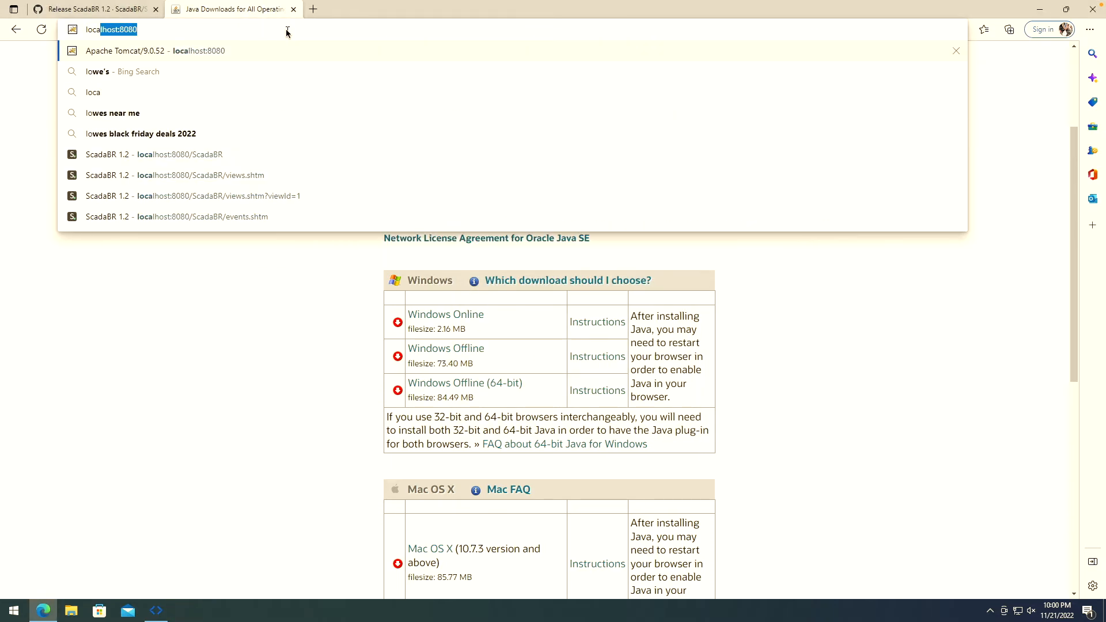
key("Return")
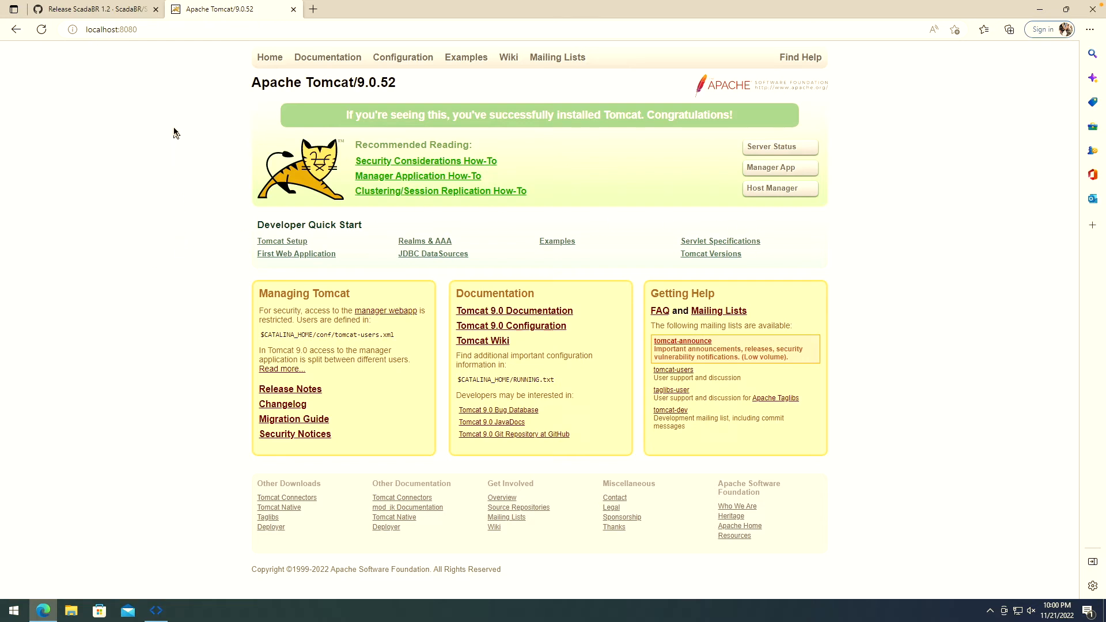
- Extend the address to localhost:8080/ScadaBR, fixing typos, and load the login page
left_click(171, 30)
left_click(162, 33)
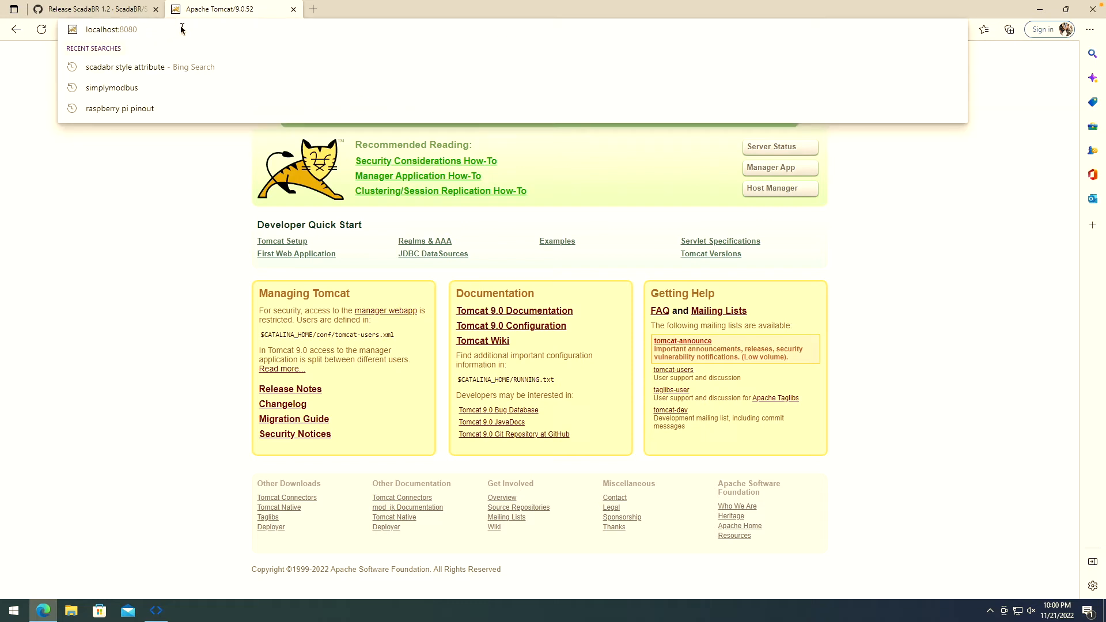
type("/S")
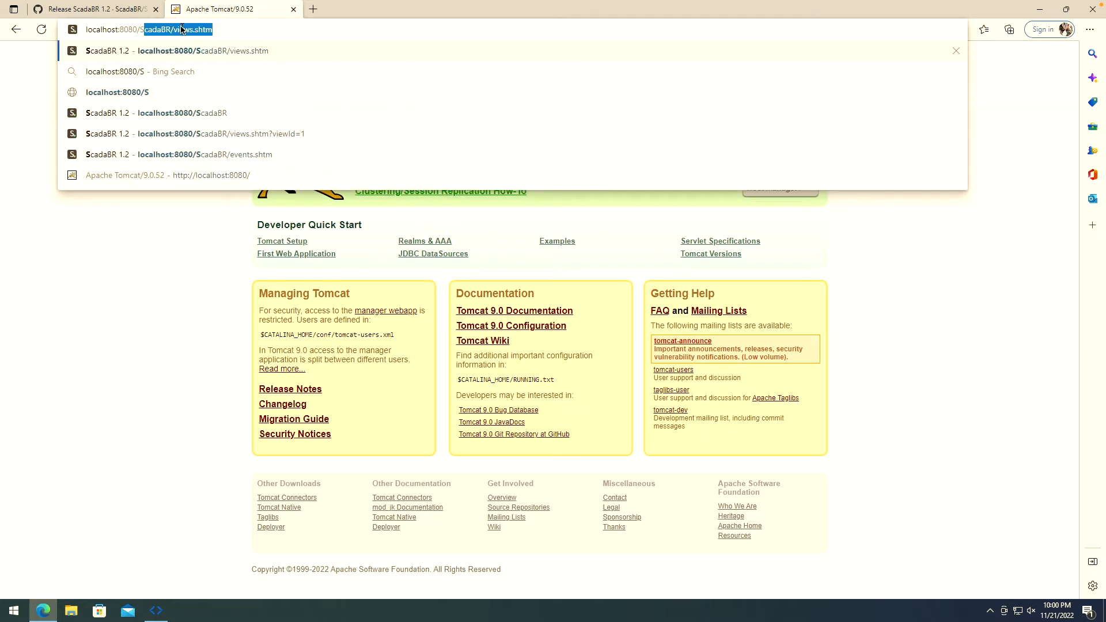
type("cadaBR")
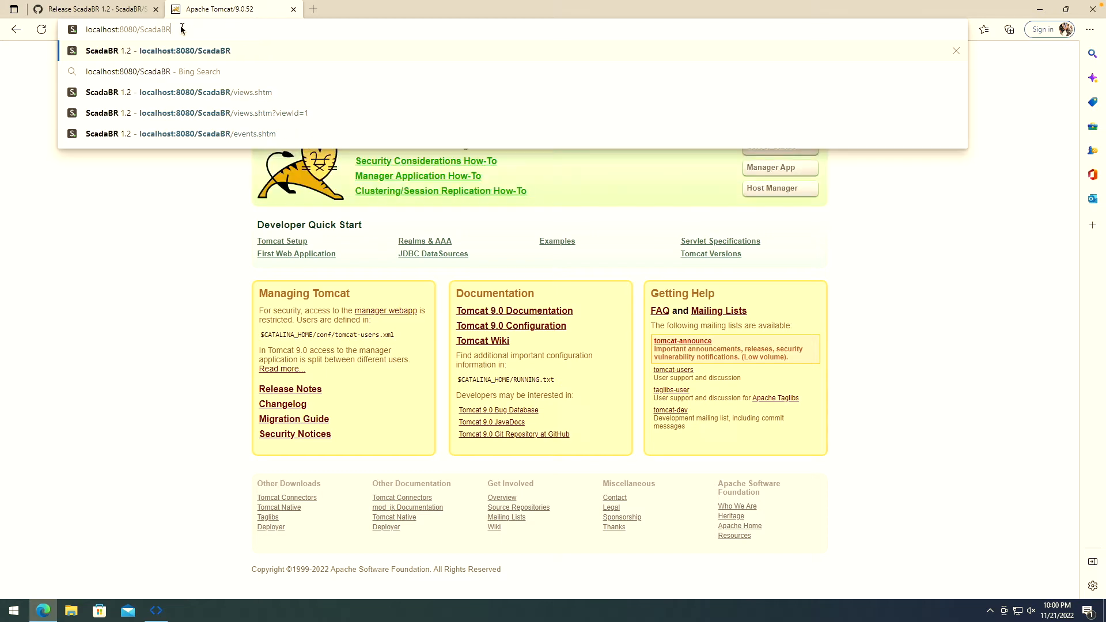
left_click_drag(184, 29, 140, 30)
type("scadb")
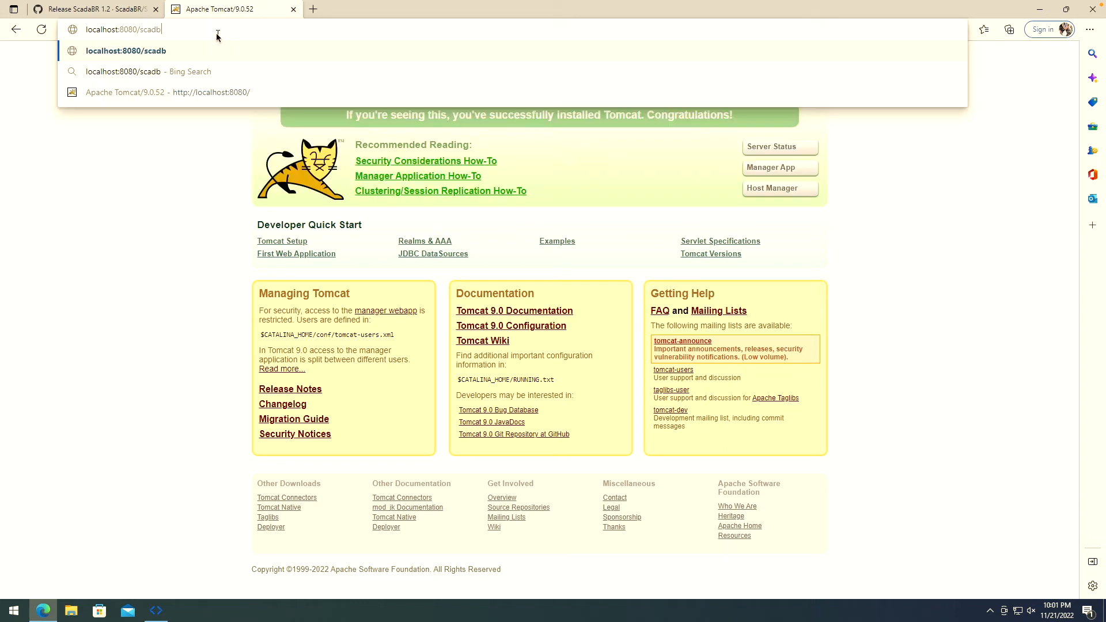
type("rabr")
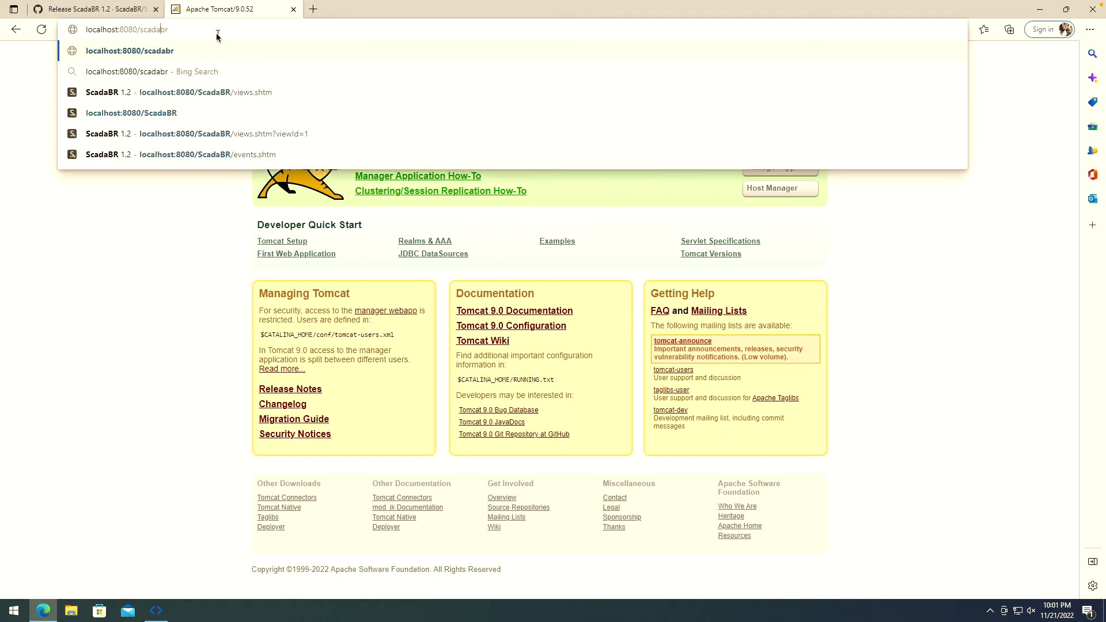
key("BackSpace")
key("BackSpace")
key("BackSpace")
key("BackSpace")
key("BackSpace")
key("BackSpace")
key("BackSpace")
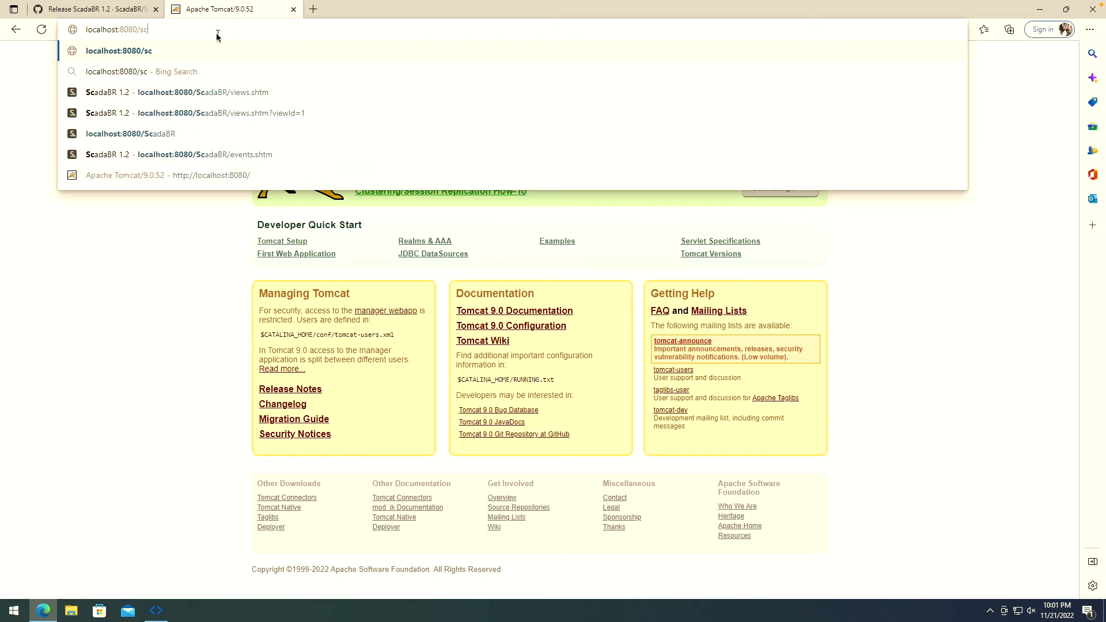
type("Scaa")
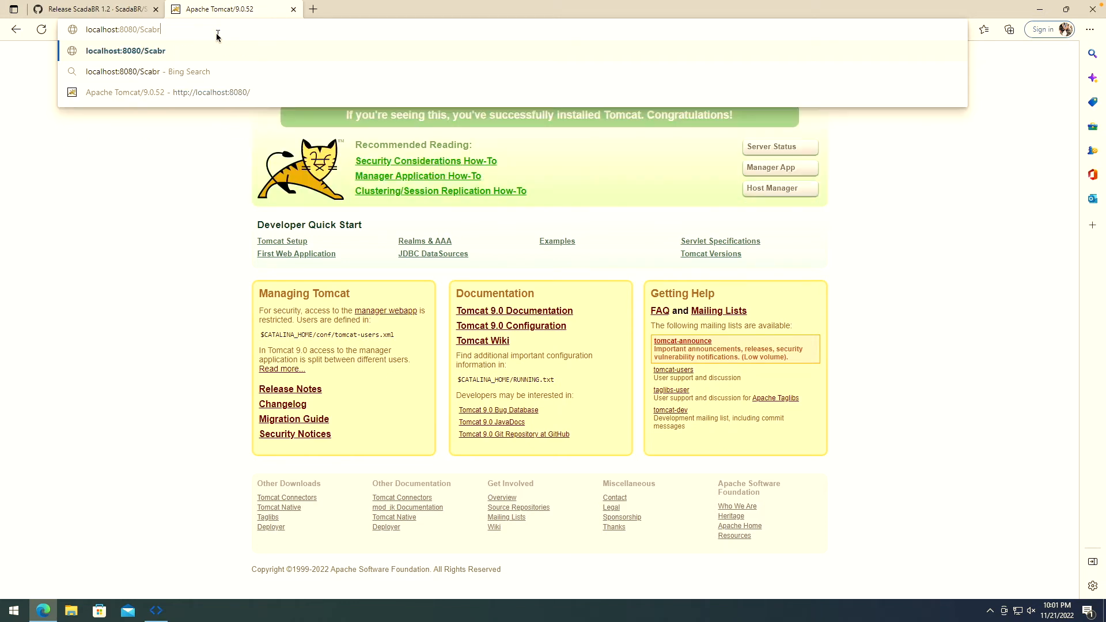
key("BackSpace")
type("dabr")
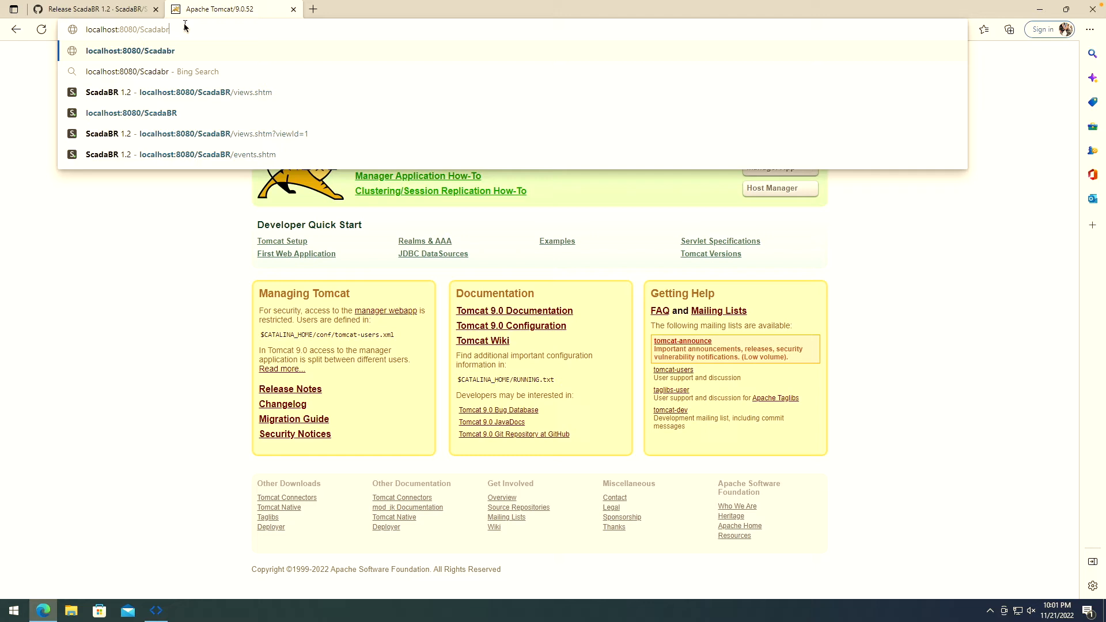
key("BackSpace")
key("BackSpace")
type("BR")
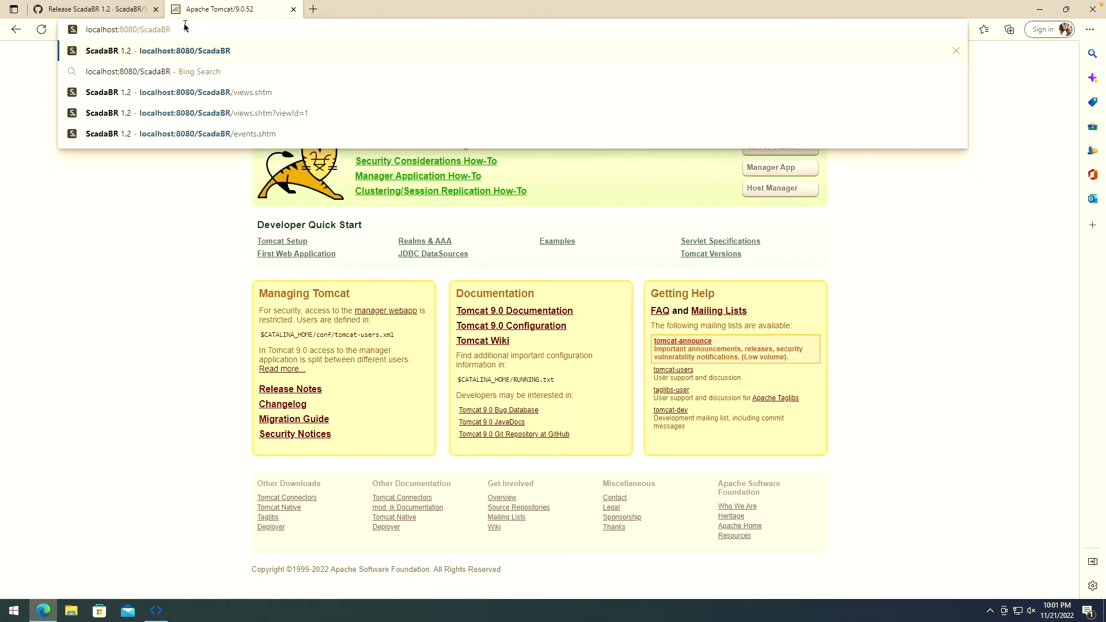
key("Return")
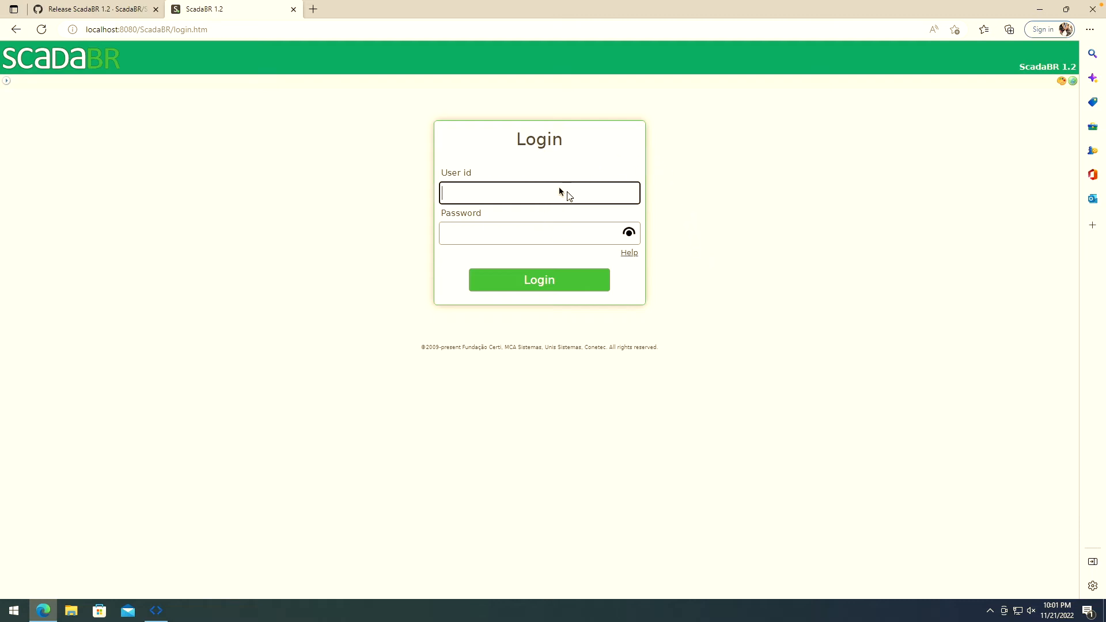
- Log in as admin with the account password, briefly revealing it to check
left_click(528, 195)
type("admin")
key("Tab")
type("admin")
left_click(628, 232)
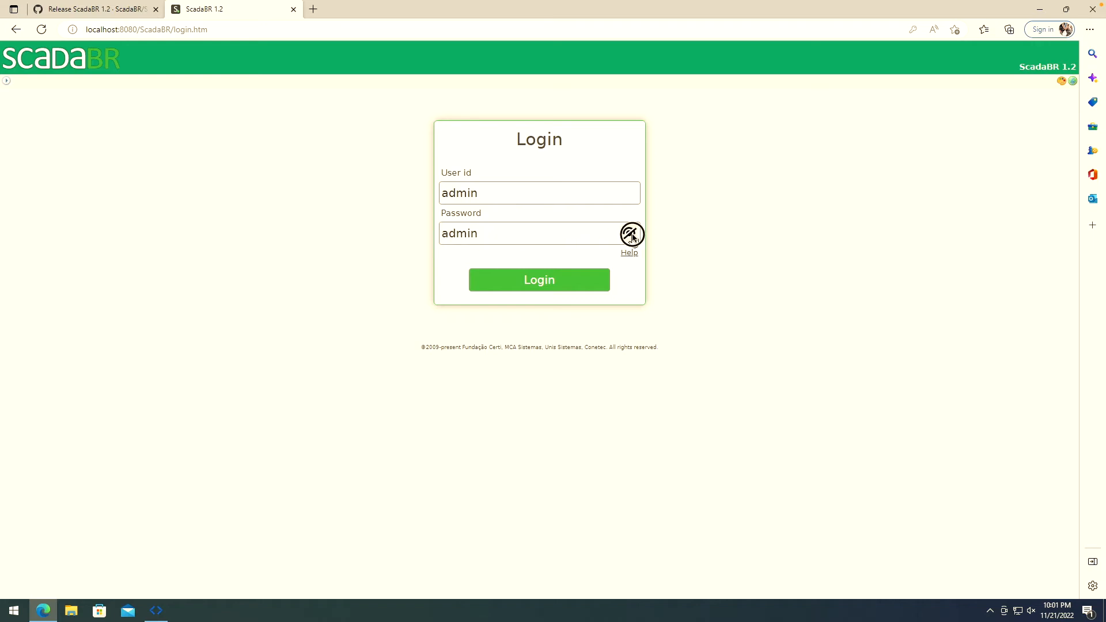
left_click(629, 232)
left_click(539, 280)
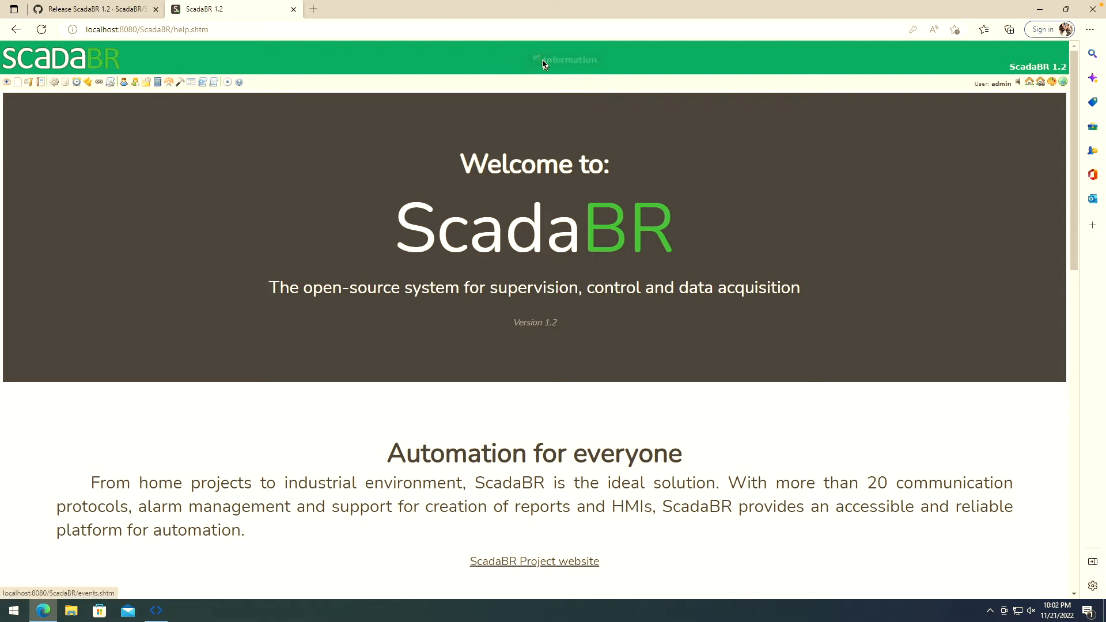
- Acknowledge all pending alarms on the alarms page, then open the empty watch list
left_click(579, 62)
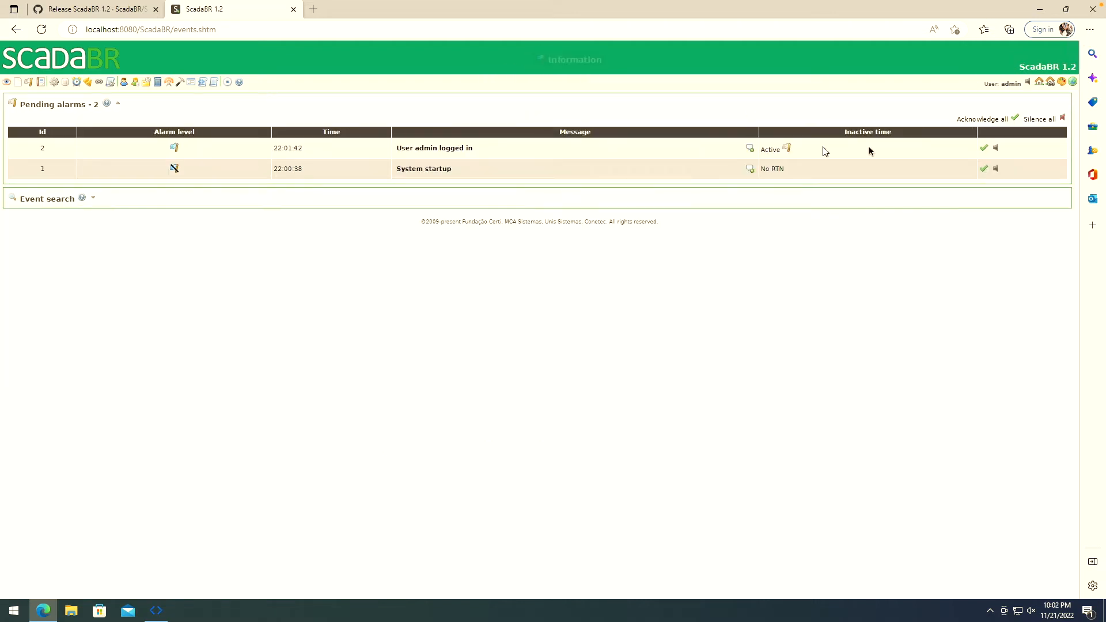
left_click(1016, 119)
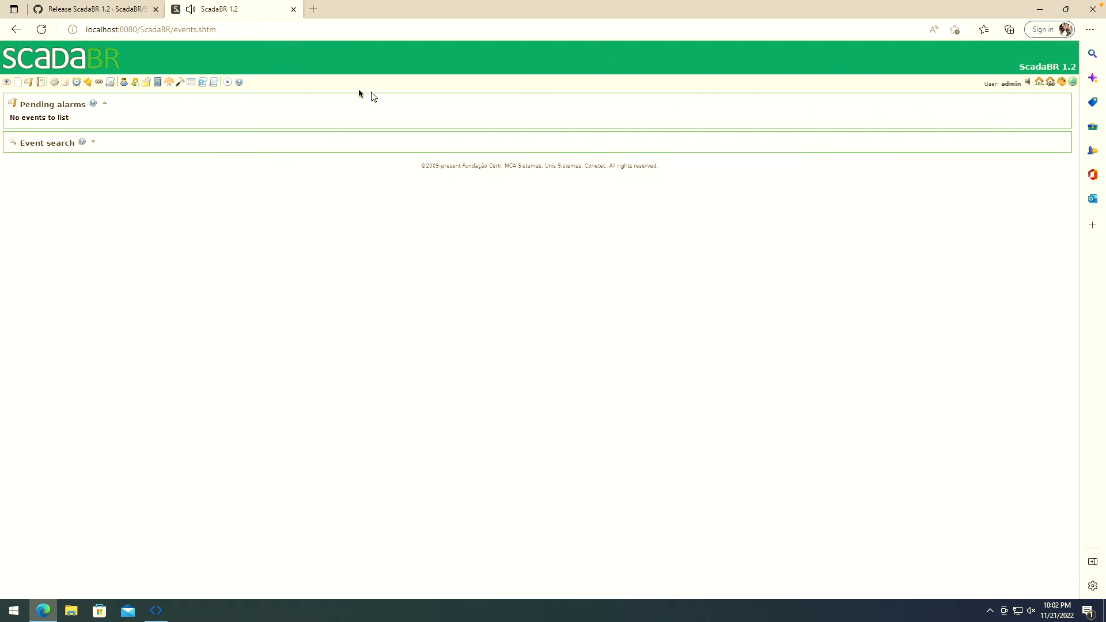
left_click(7, 83)
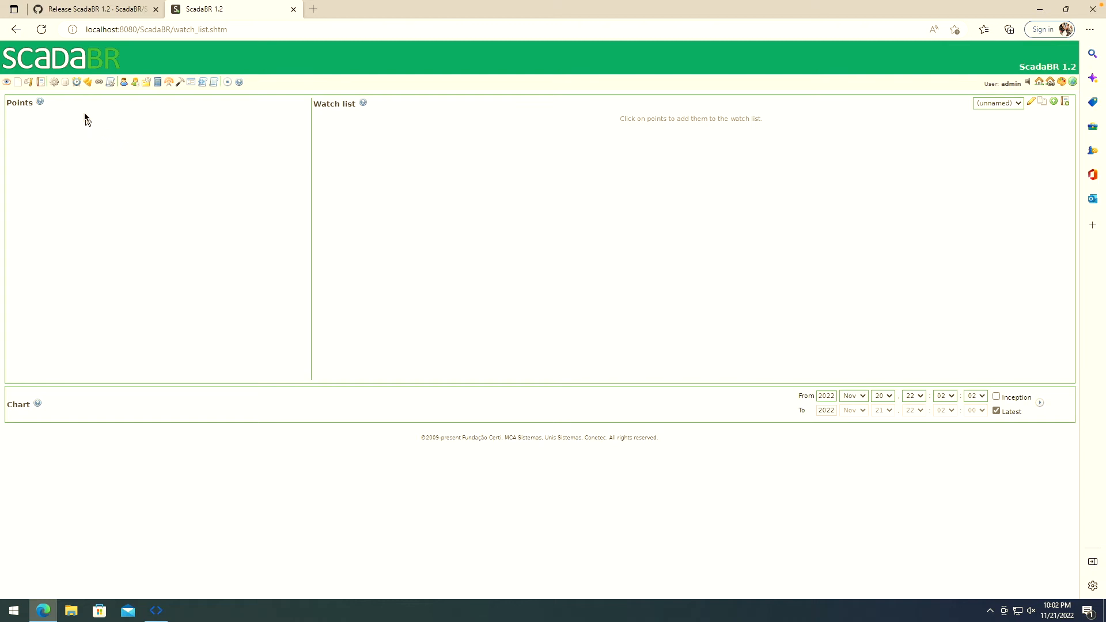
- On the Data sources page, pick Modbus IP as the type and add a new source
left_click(65, 84)
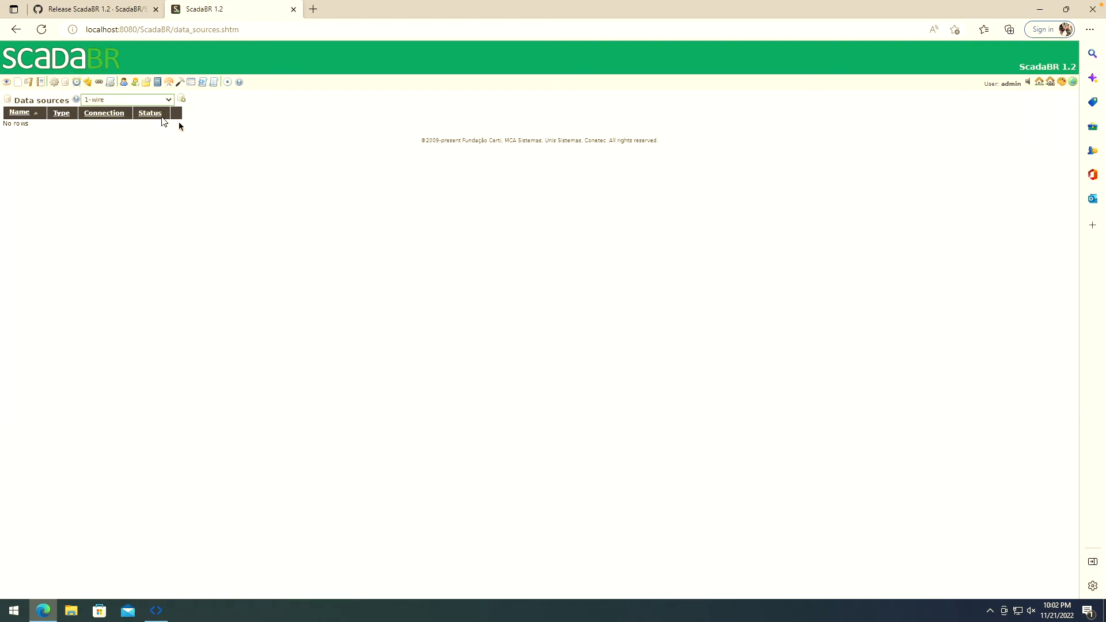
left_click(168, 99)
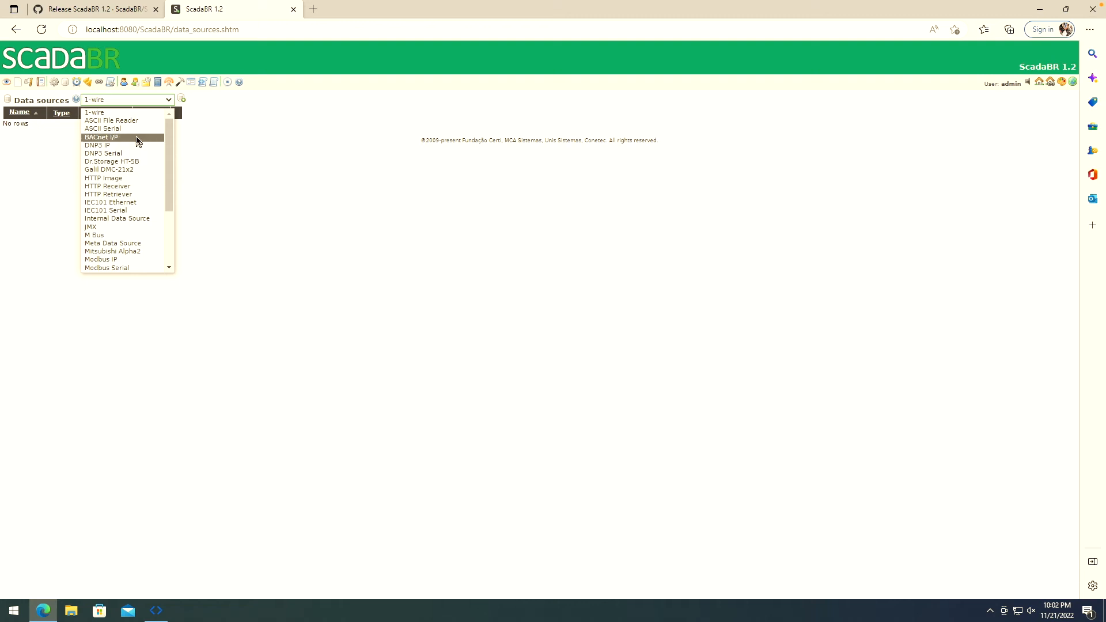
left_click_drag(166, 148, 172, 161)
left_click_drag(168, 173, 158, 124)
left_click_drag(171, 167, 170, 213)
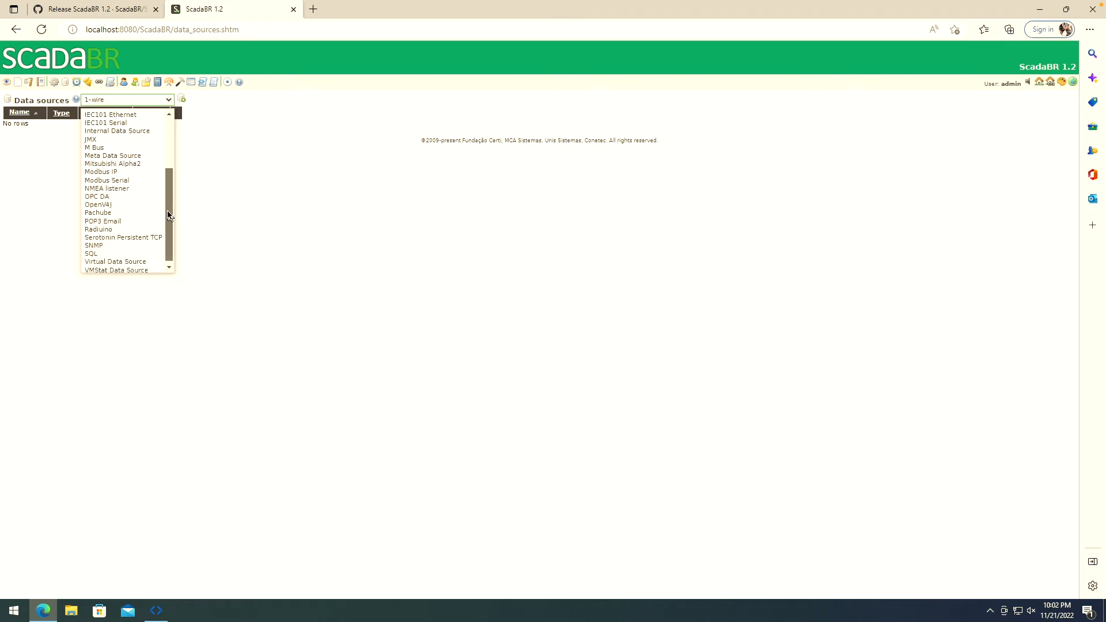
left_click(95, 172)
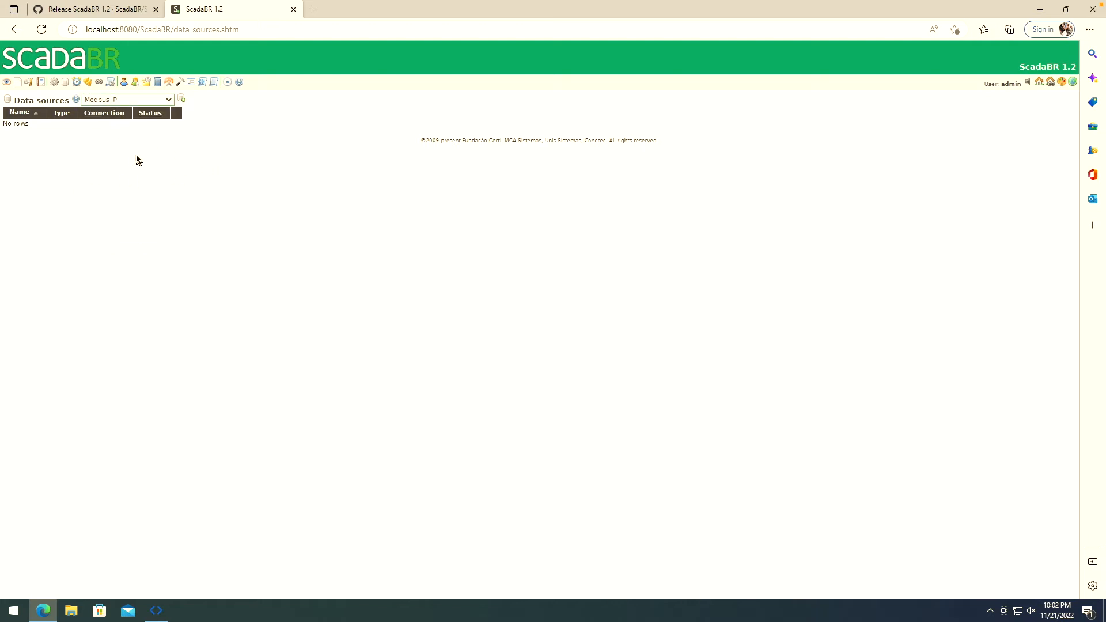
left_click(182, 100)
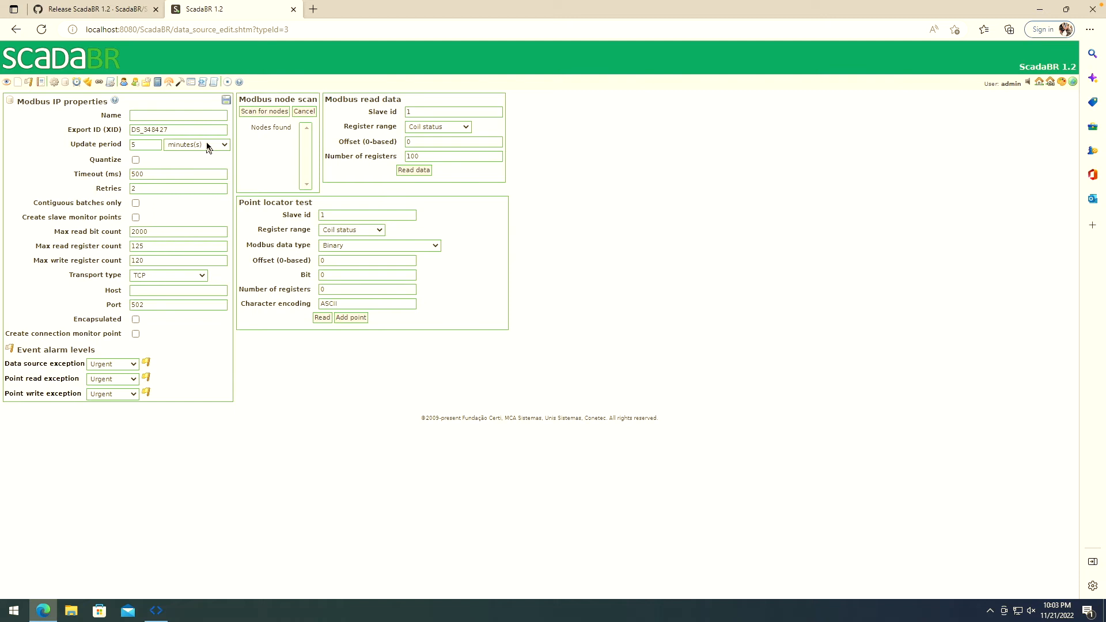
- Name the data source Esp8266_OpenPLC and set its update period to 1 second
left_click(195, 118)
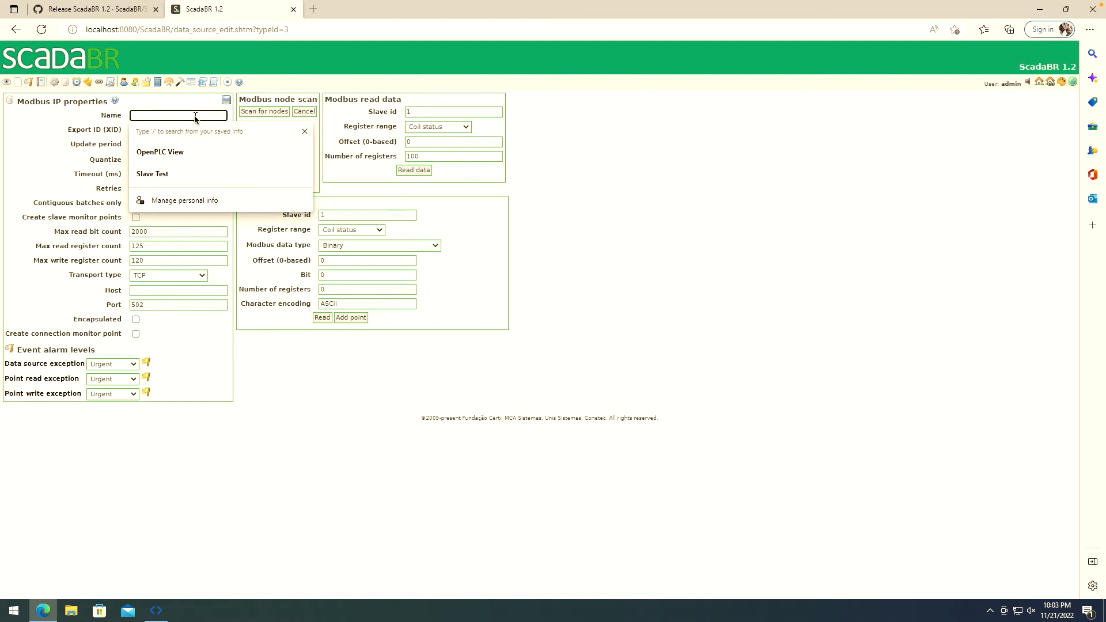
type("Esp8266_OpenPLC")
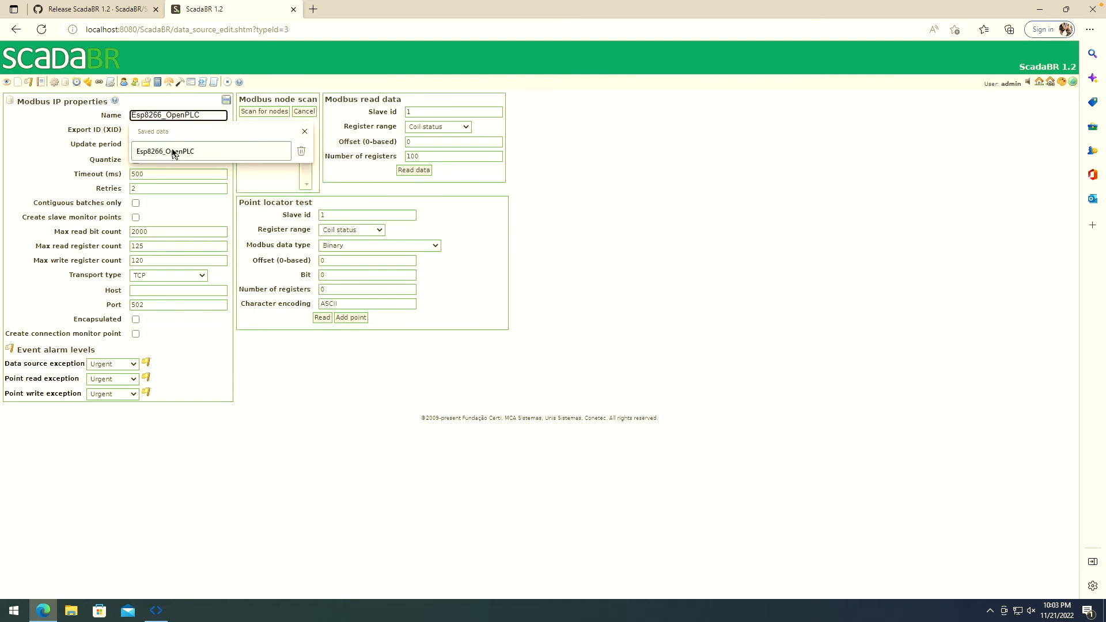
left_click(172, 151)
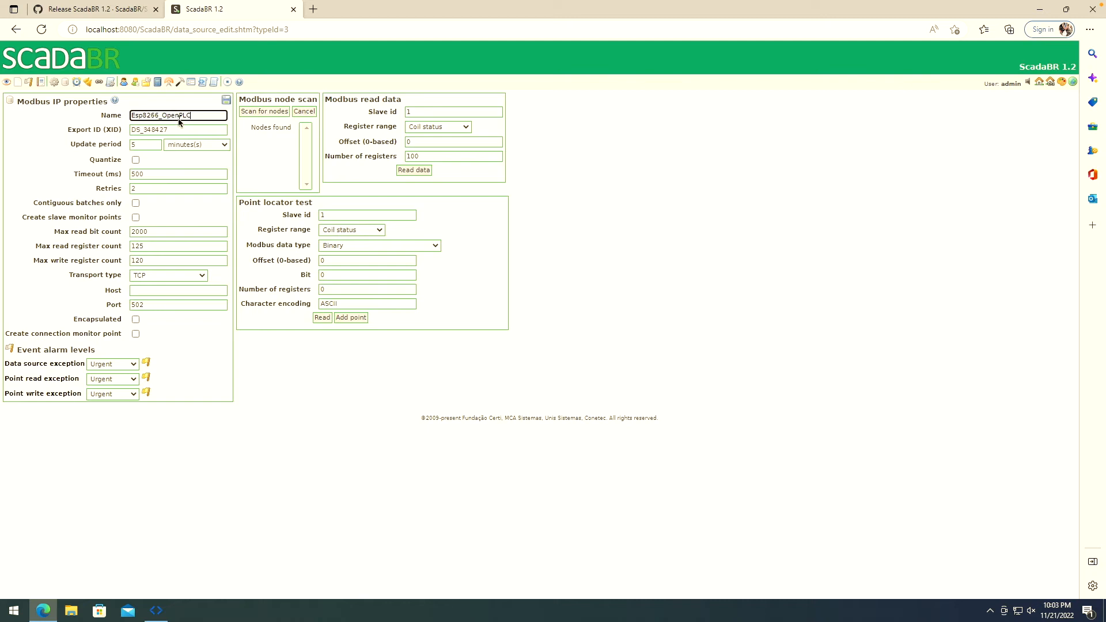
double_click(148, 144)
type("1")
left_click(224, 145)
left_click(208, 169)
left_click(205, 159)
- Set transport type to TCP with keep-alive and host to 192.168.0.192
left_click(203, 276)
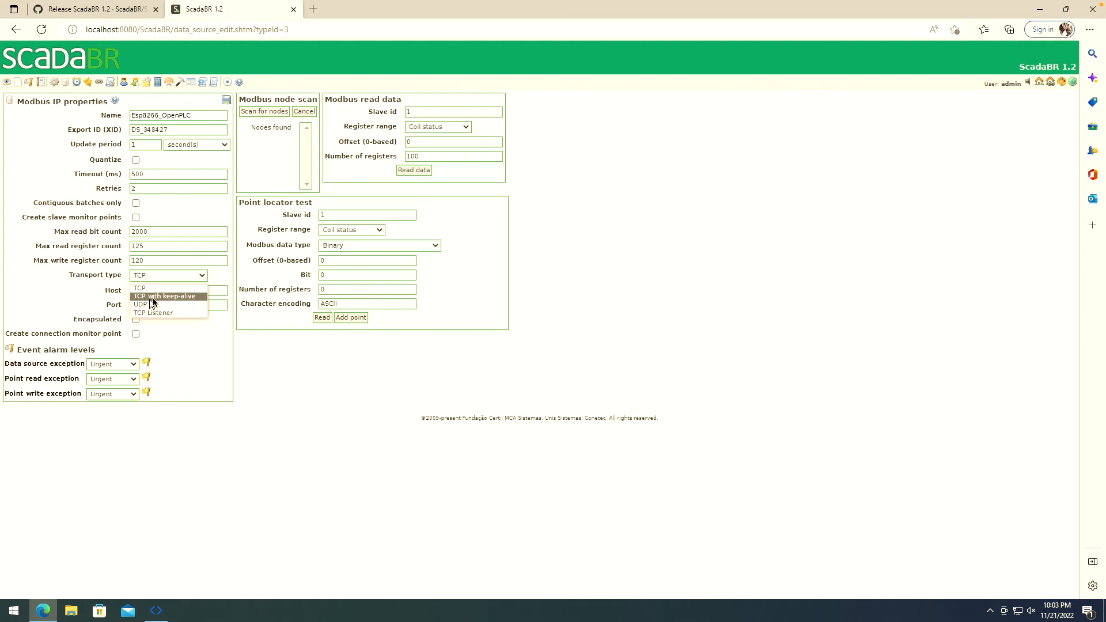
left_click(174, 296)
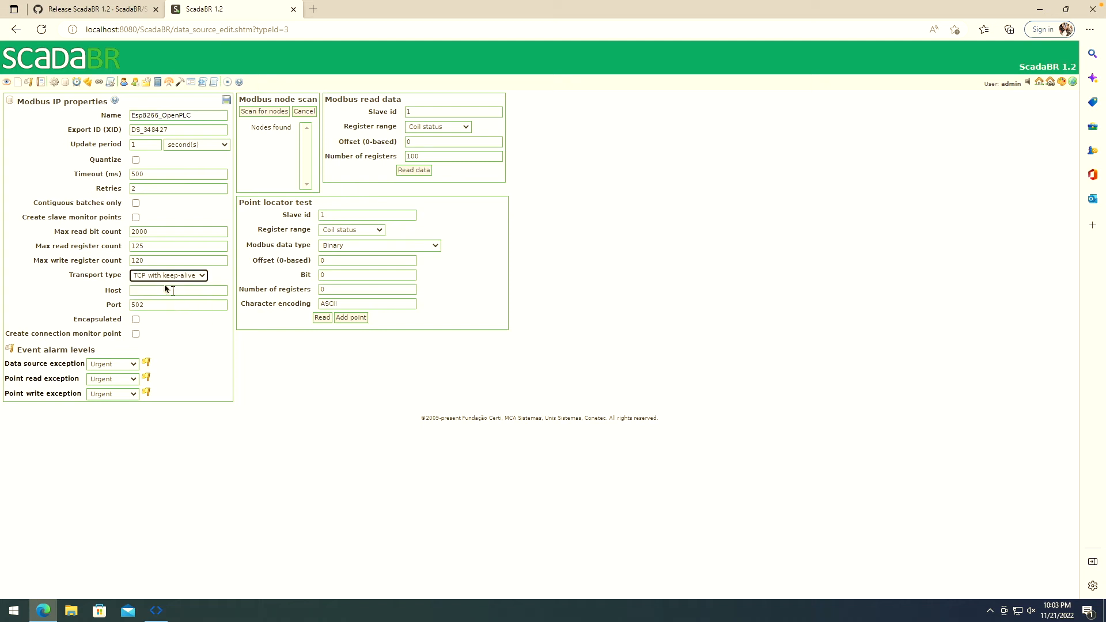
left_click(152, 277)
left_click(152, 286)
left_click(193, 276)
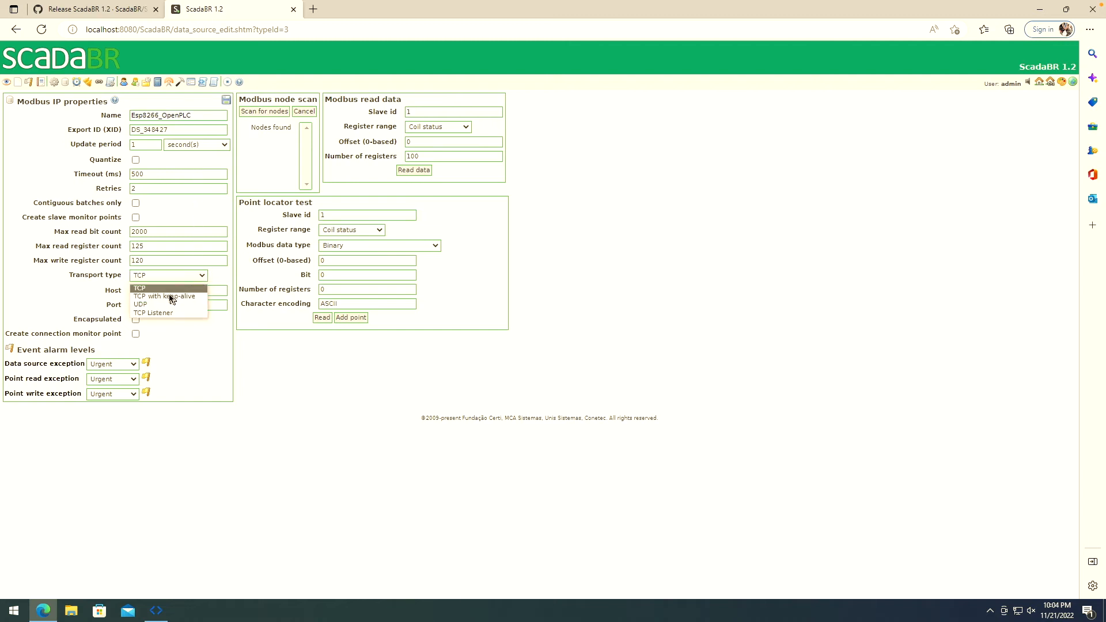
left_click(160, 296)
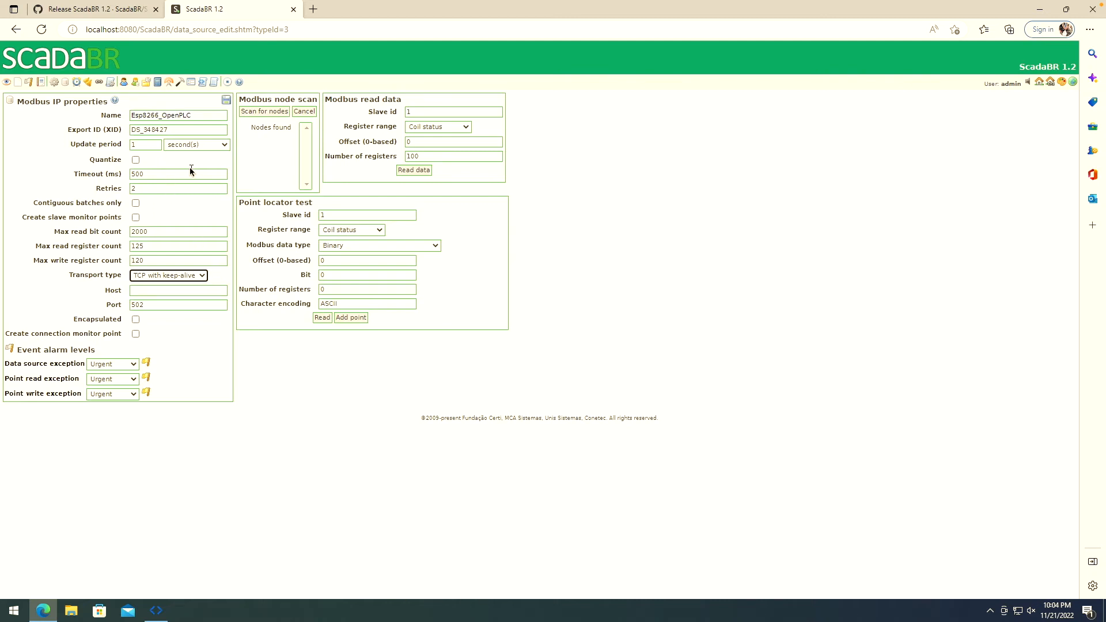
left_click(219, 280)
left_click(166, 291)
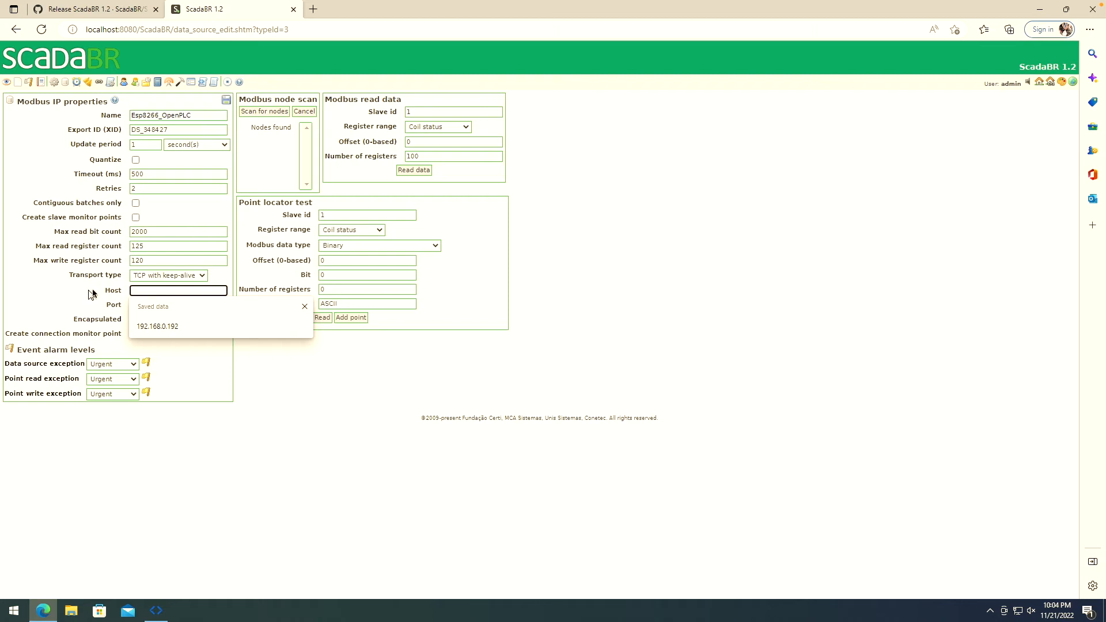
left_click(165, 332)
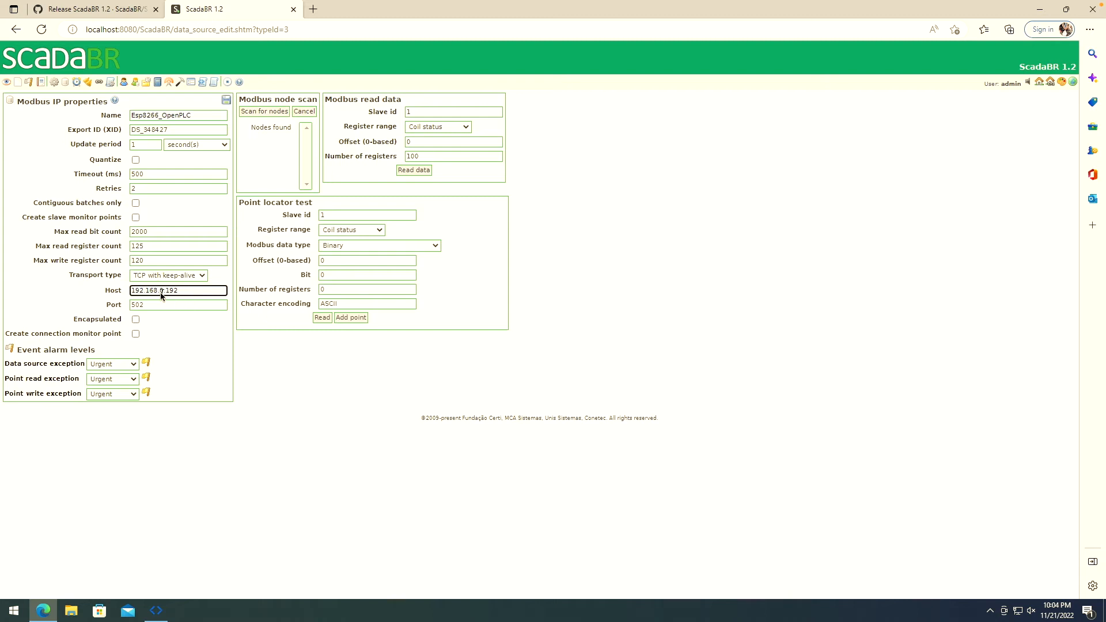
left_click(184, 331)
- Test-read 10 coils from the PLC using the Coil status range
left_click(465, 127)
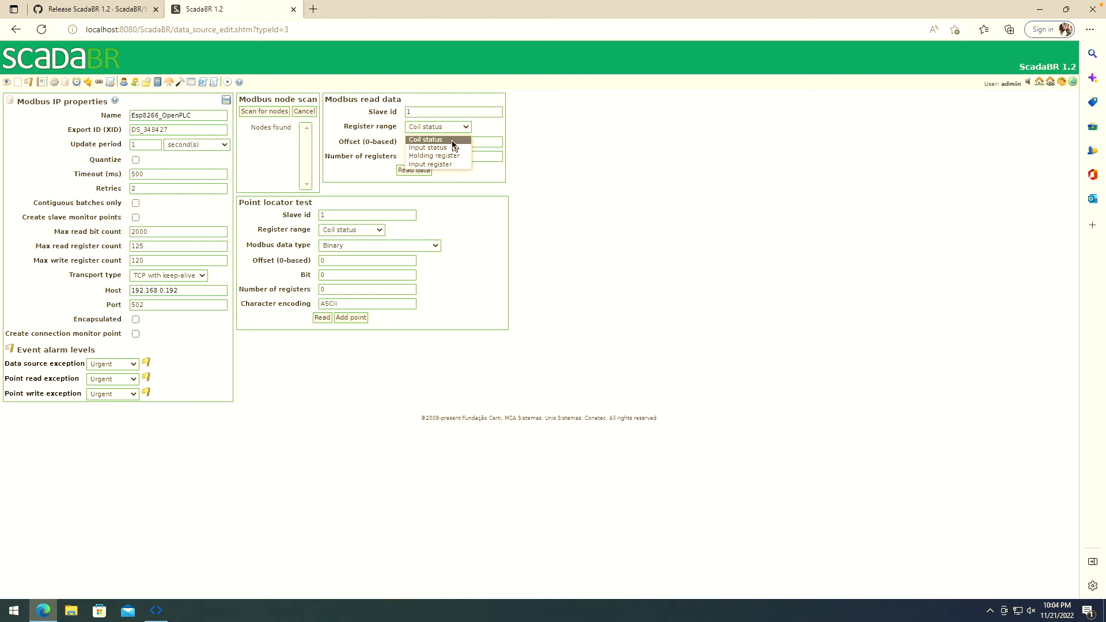
left_click(455, 140)
left_click(439, 157)
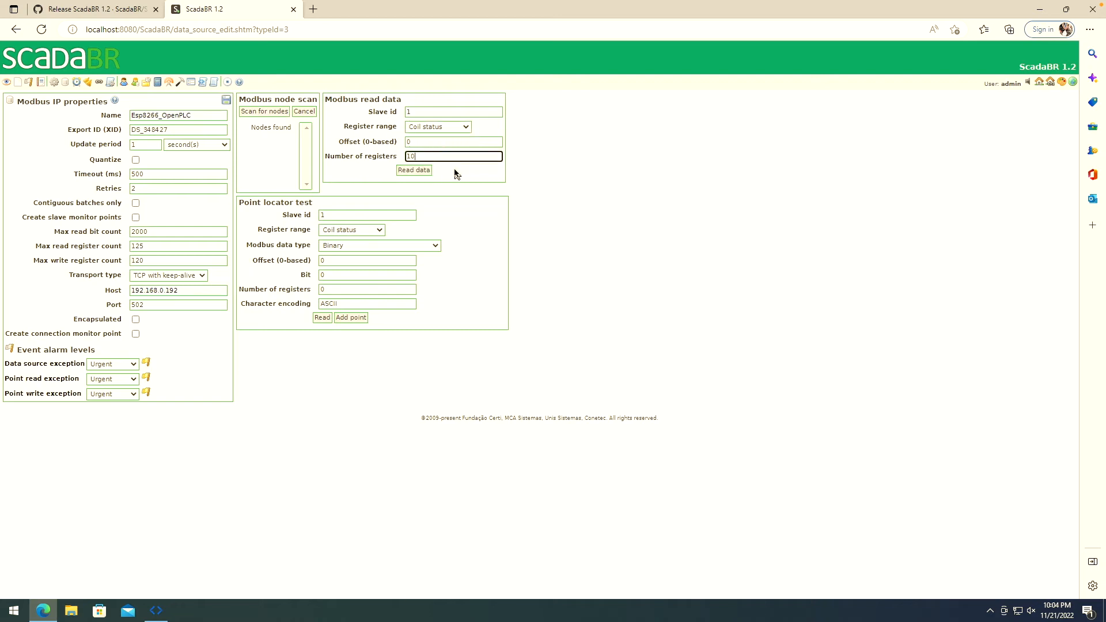
left_click(421, 172)
left_click_drag(365, 249, 329, 182)
left_click(437, 217)
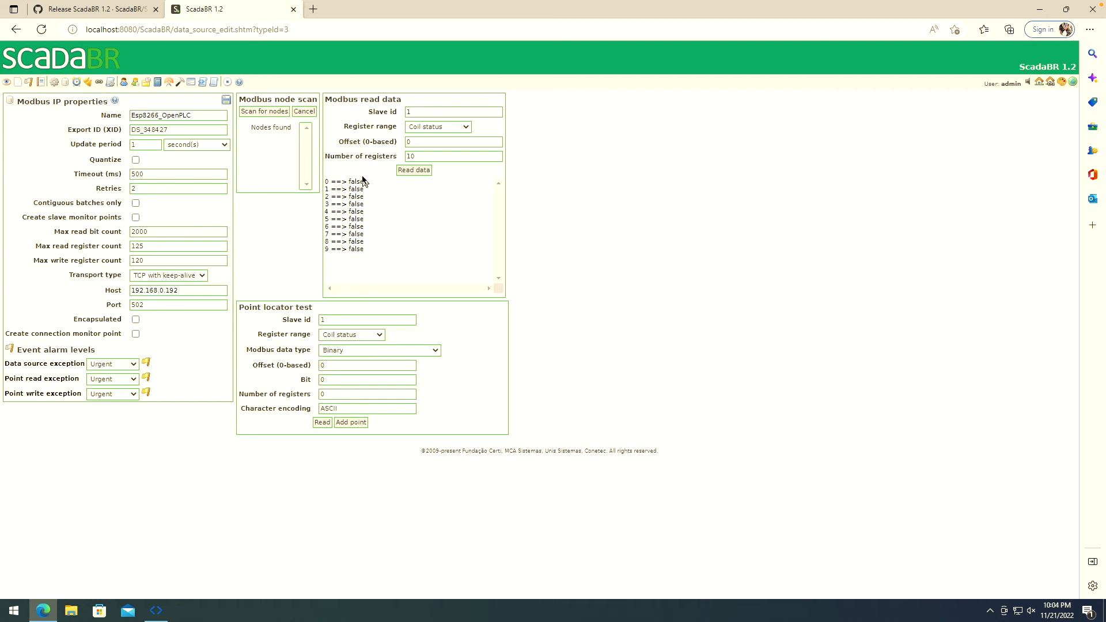
- Test-read the holding registers, confirm 000a at offset 0, and save the data source
left_click(463, 128)
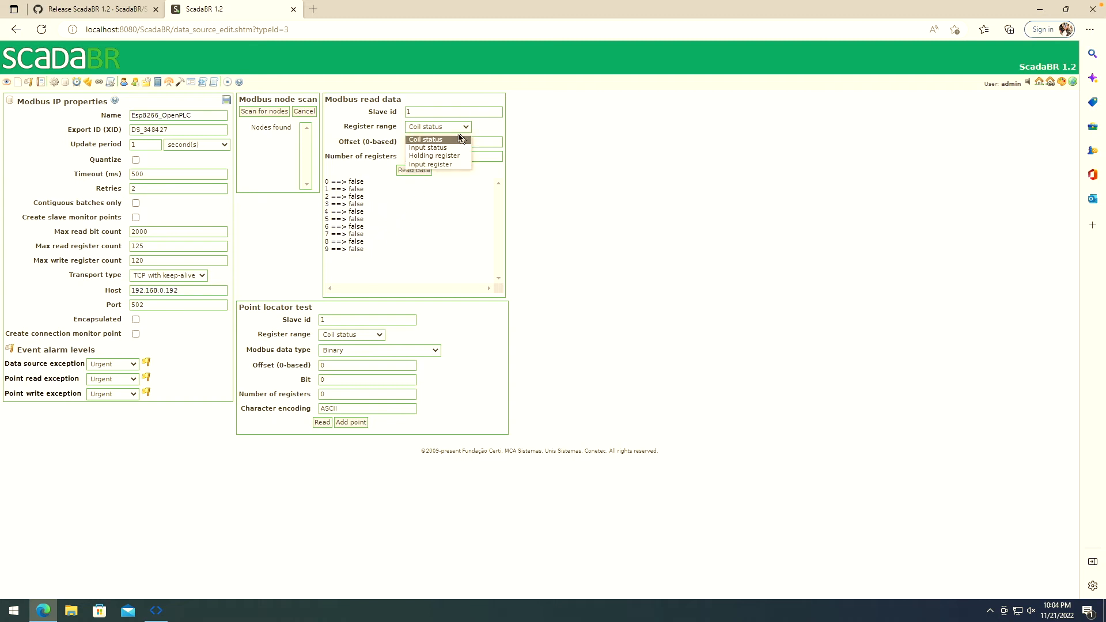
left_click(434, 156)
left_click(412, 172)
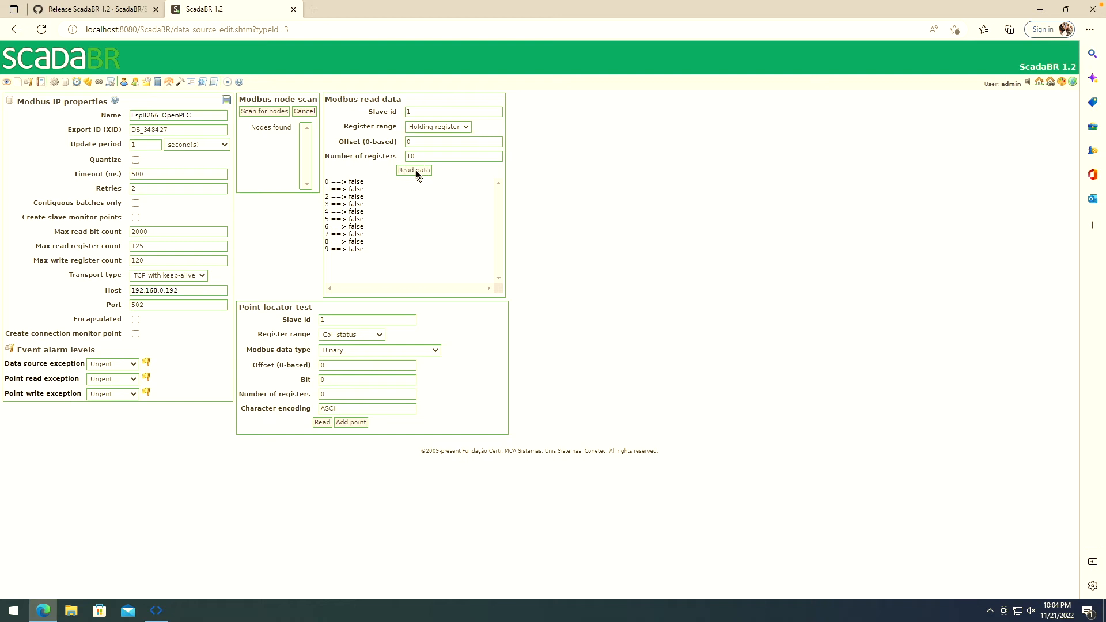
left_click_drag(348, 182, 366, 249)
left_click(368, 189)
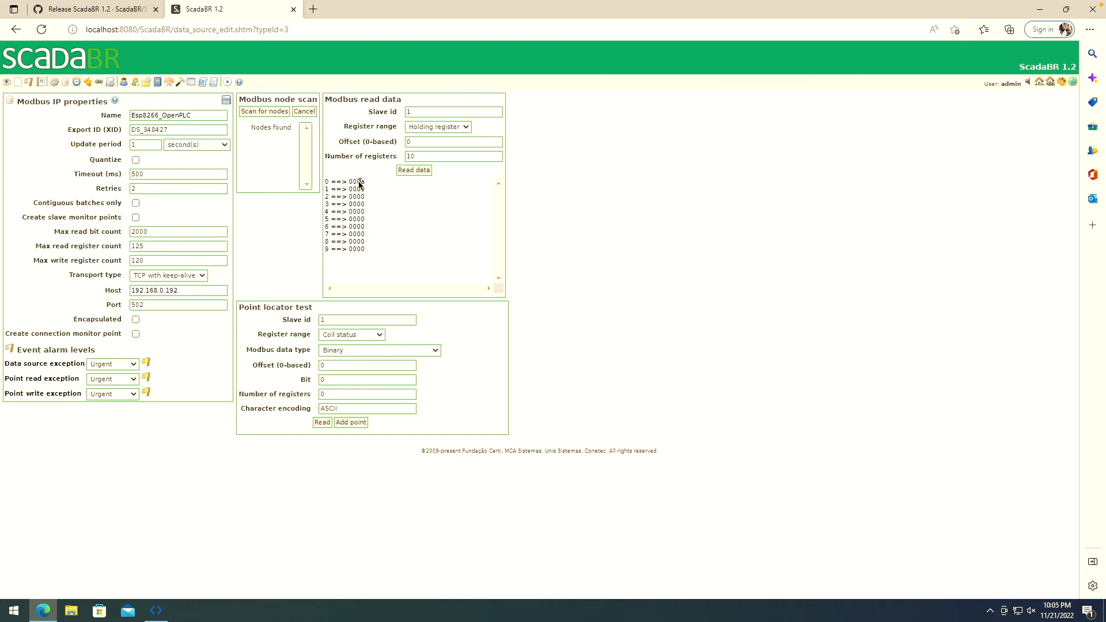
left_click_drag(353, 182, 364, 183)
left_click(363, 182)
left_click(350, 182)
mouse_move(350, 183)
left_mouse_down()
mouse_move(323, 178)
mouse_move(344, 166)
left_mouse_up()
left_click(391, 222)
left_click(225, 102)
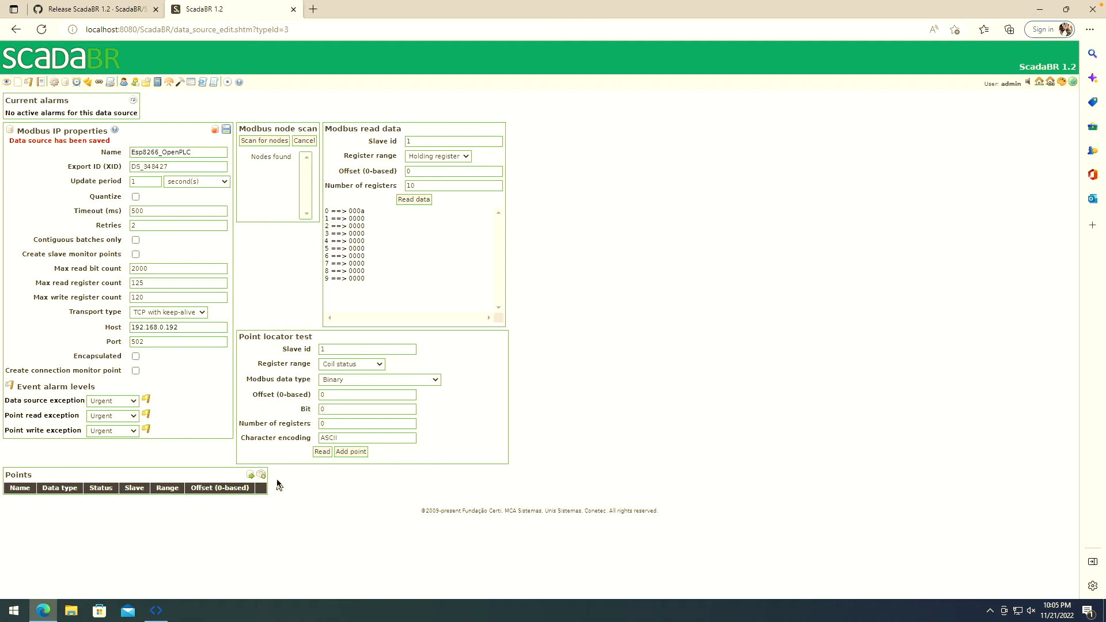
- Snap OpenPLC Editor left of ScadaBR and widen it to show variables %QX0.0–%QX0.2, %QW0, %QW1
left_click_drag(477, 14, 1105, 177)
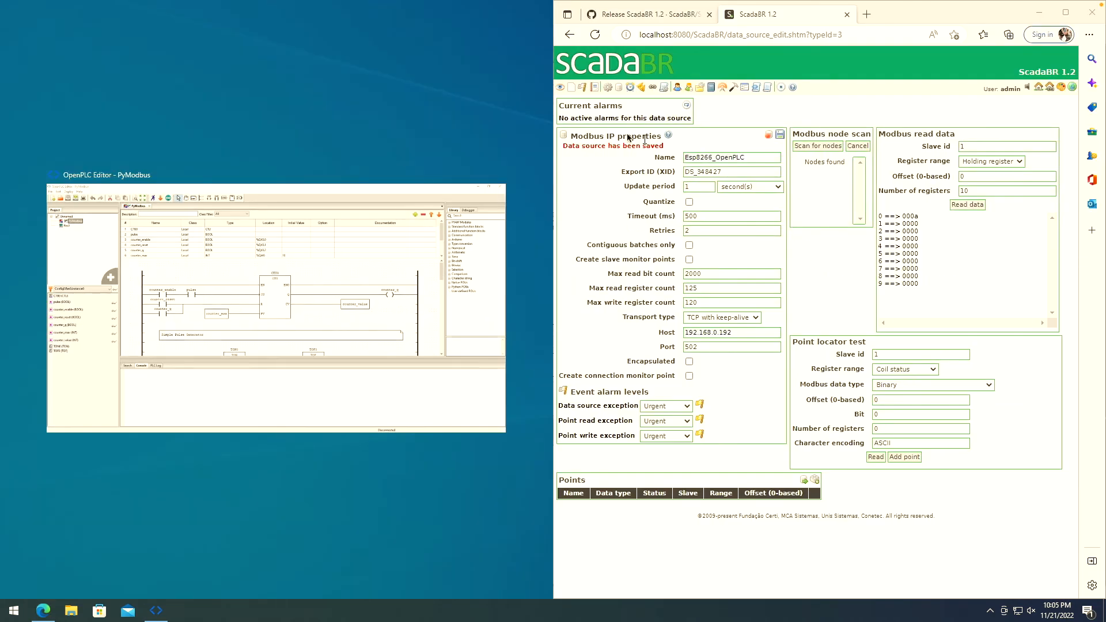
left_click(380, 233)
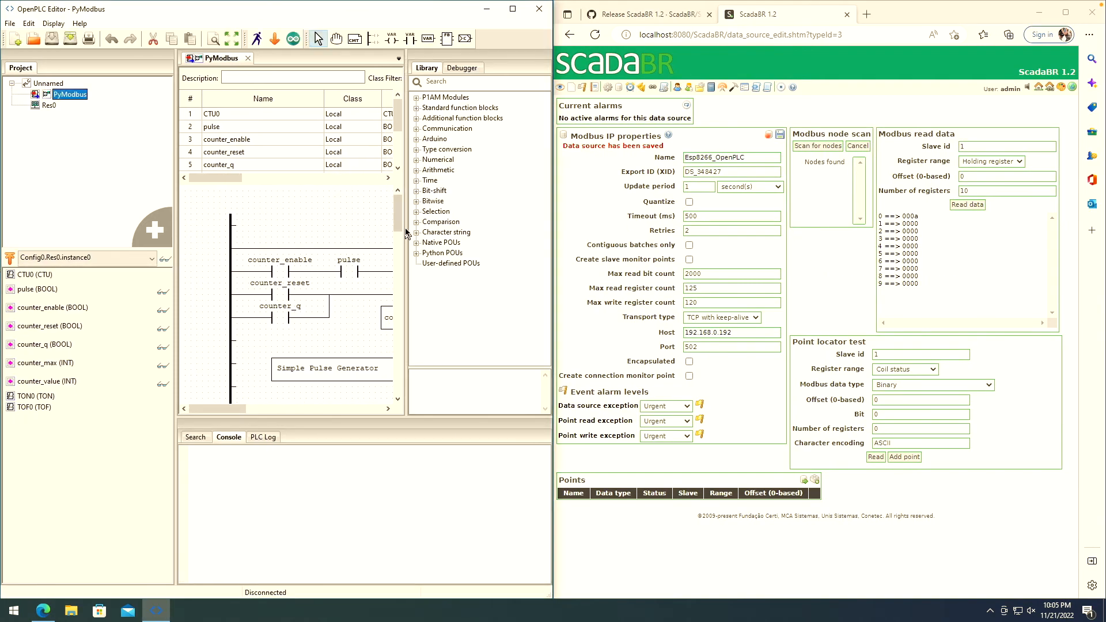
left_click_drag(408, 229, 497, 229)
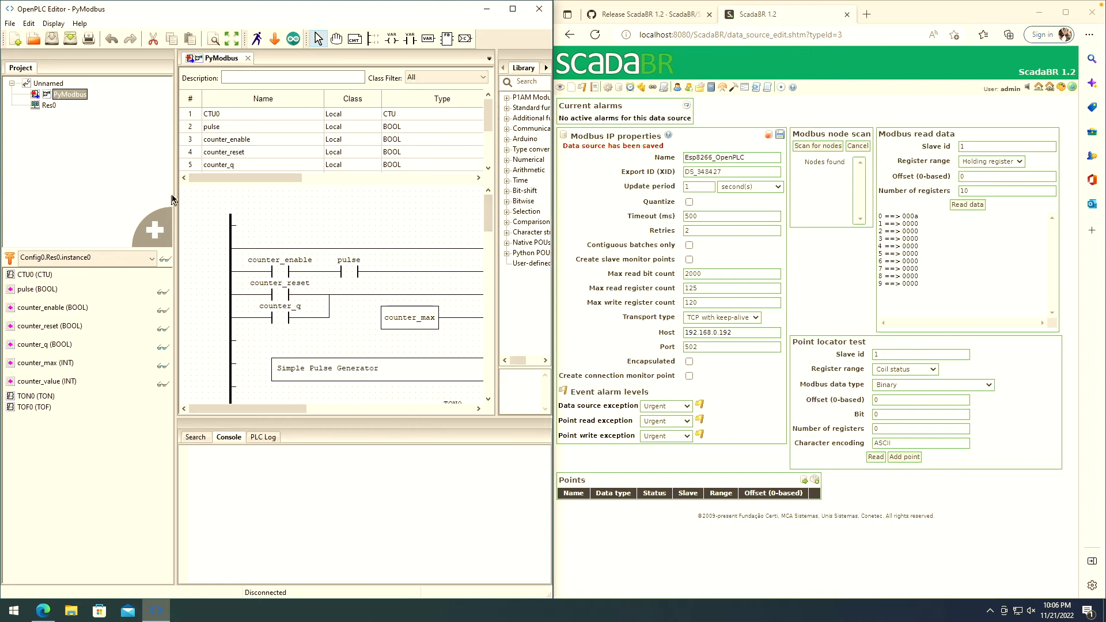
left_click_drag(174, 196, 82, 187)
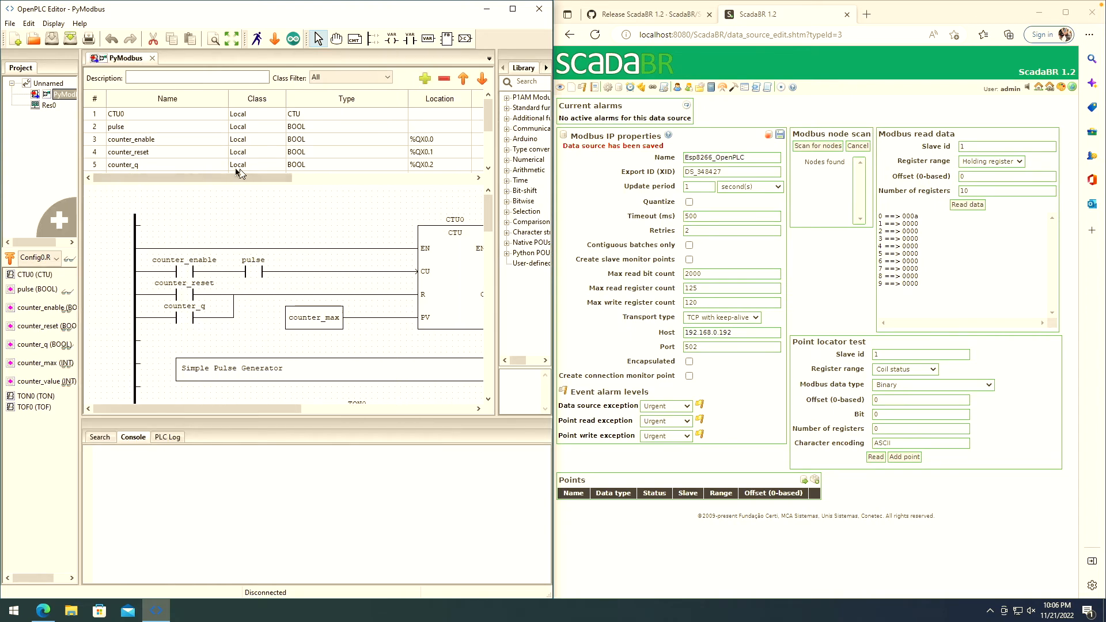
left_click_drag(487, 115, 486, 134)
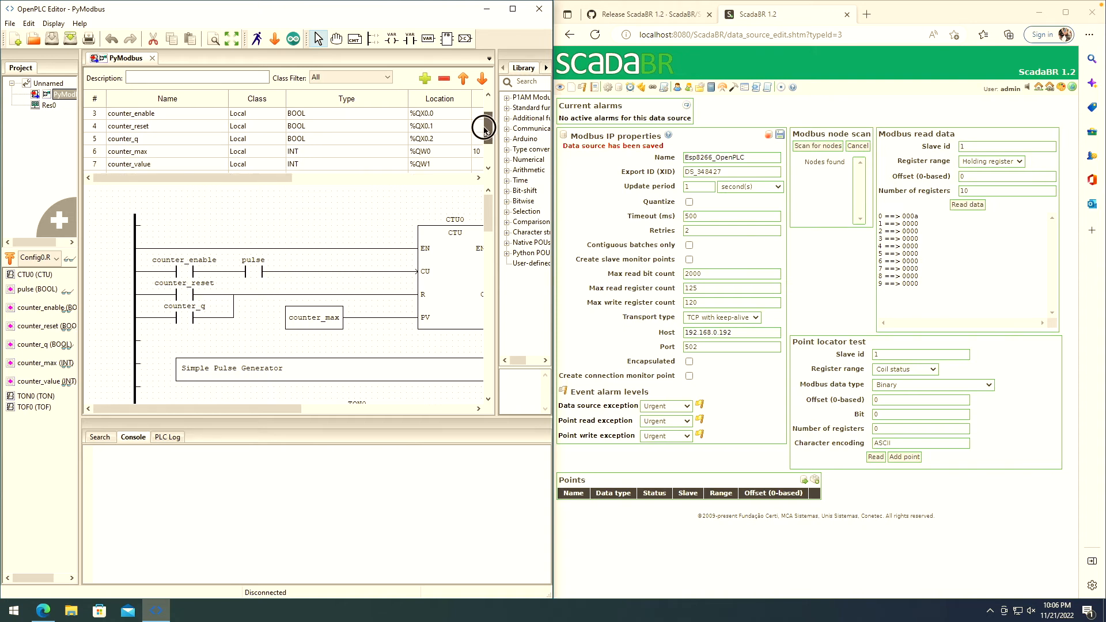
left_click(165, 119)
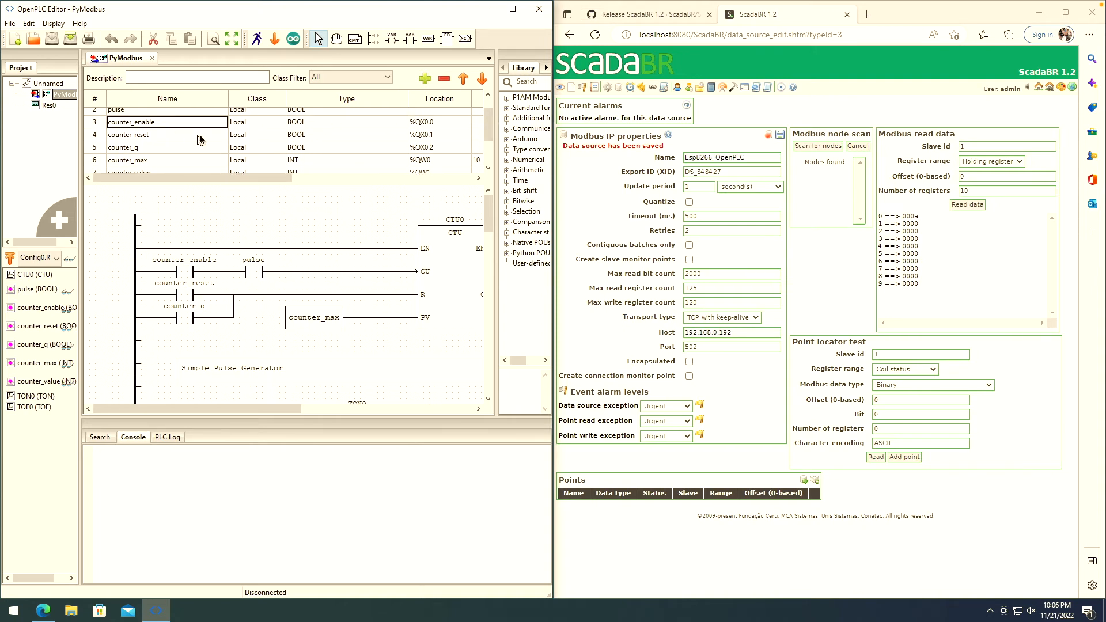
left_click(489, 168)
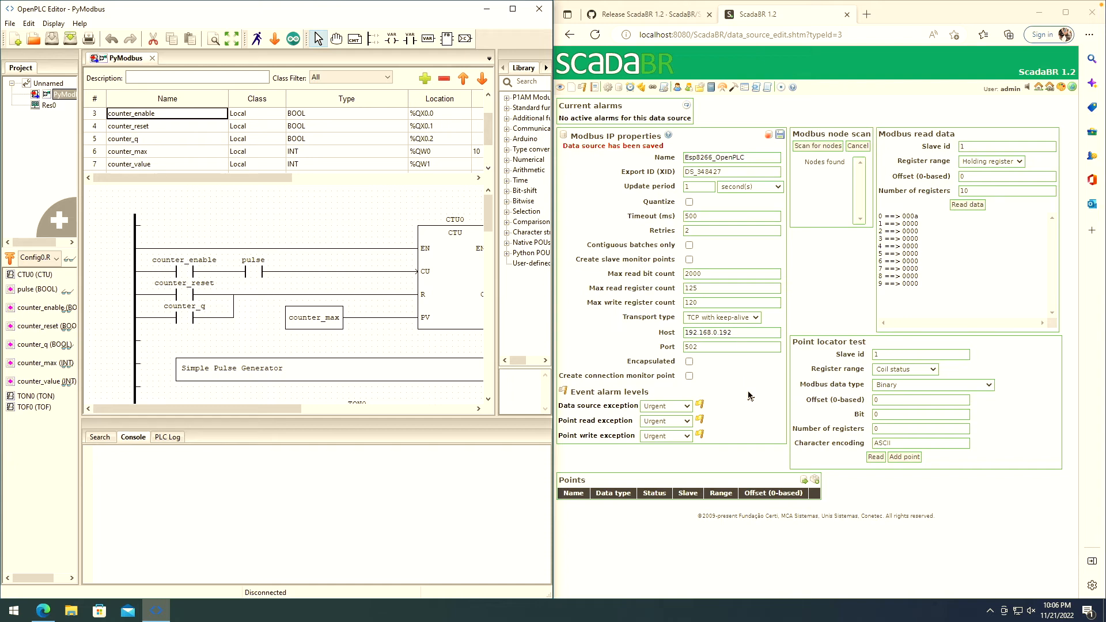
left_click(748, 446)
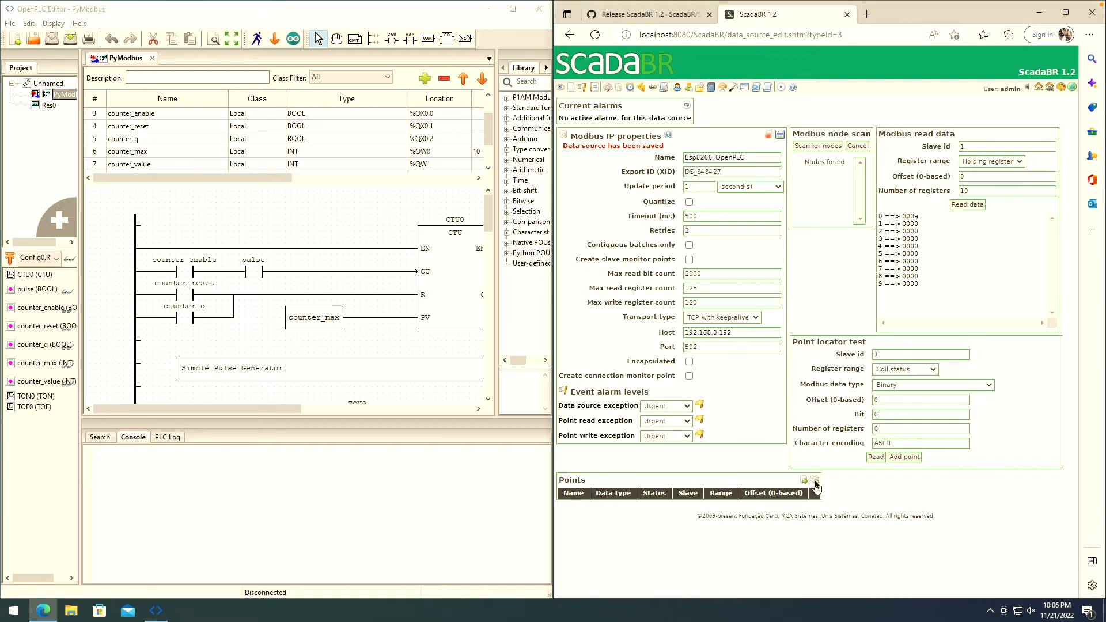
- Add and save a counter_enable point on Coil status offset 0, then begin another point
left_click(815, 479)
left_click_drag(1071, 452, 1069, 519)
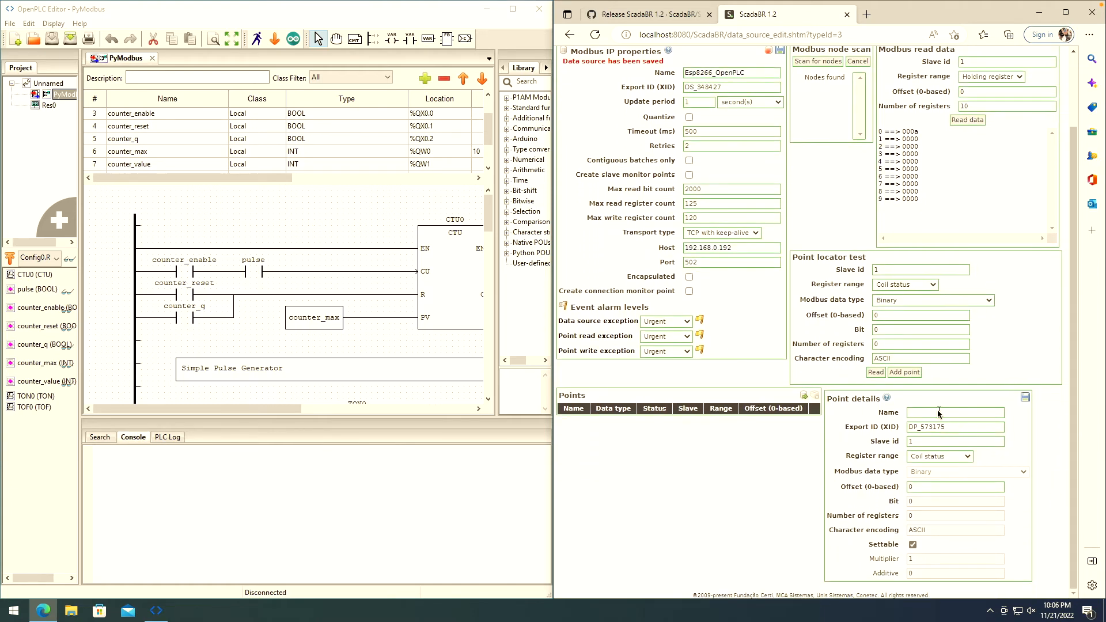
left_click(937, 413)
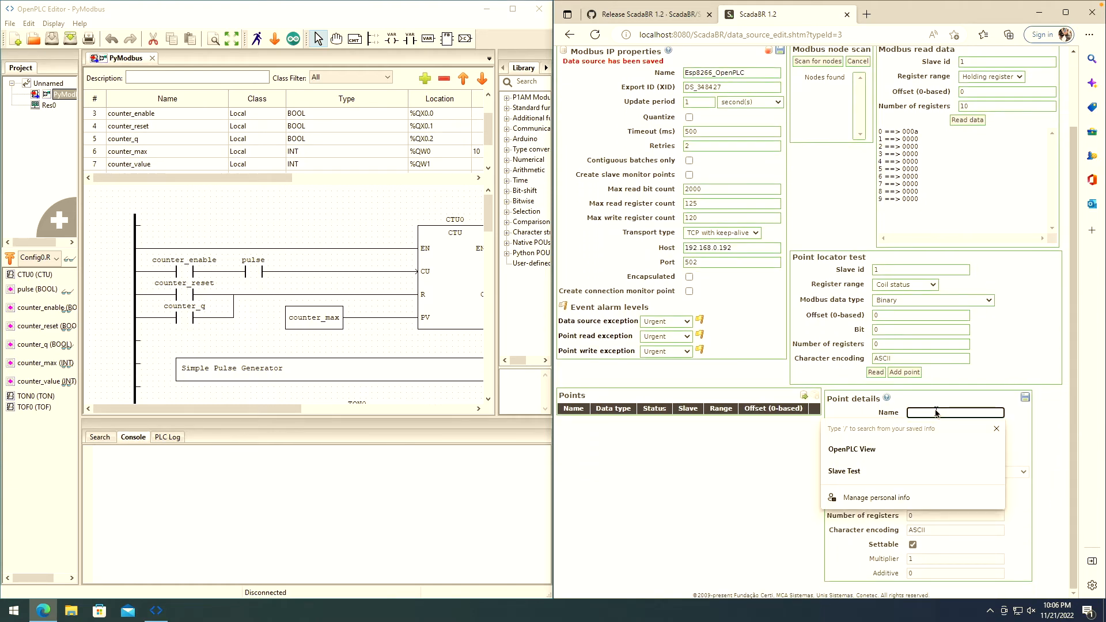
type("counte")
left_click(883, 455)
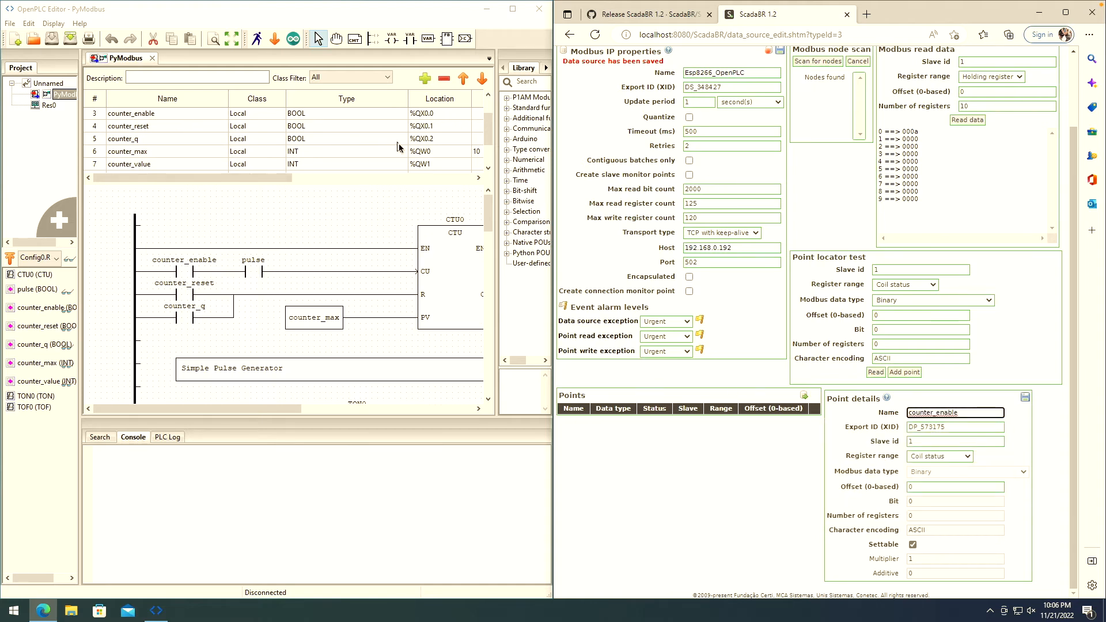
left_click(963, 459)
left_click(954, 462)
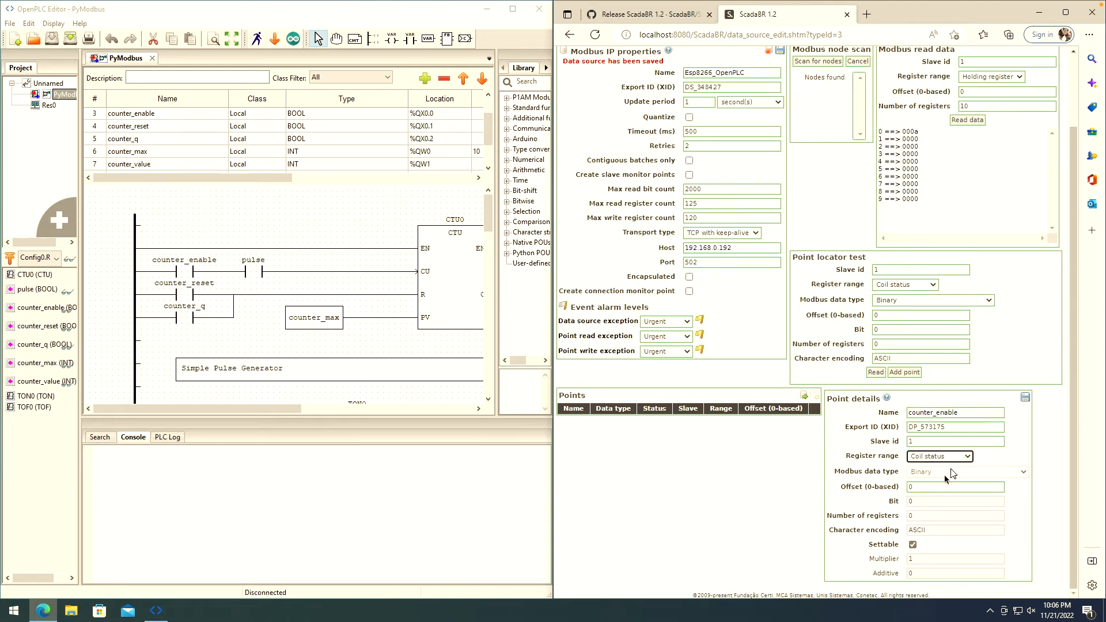
left_click(933, 491)
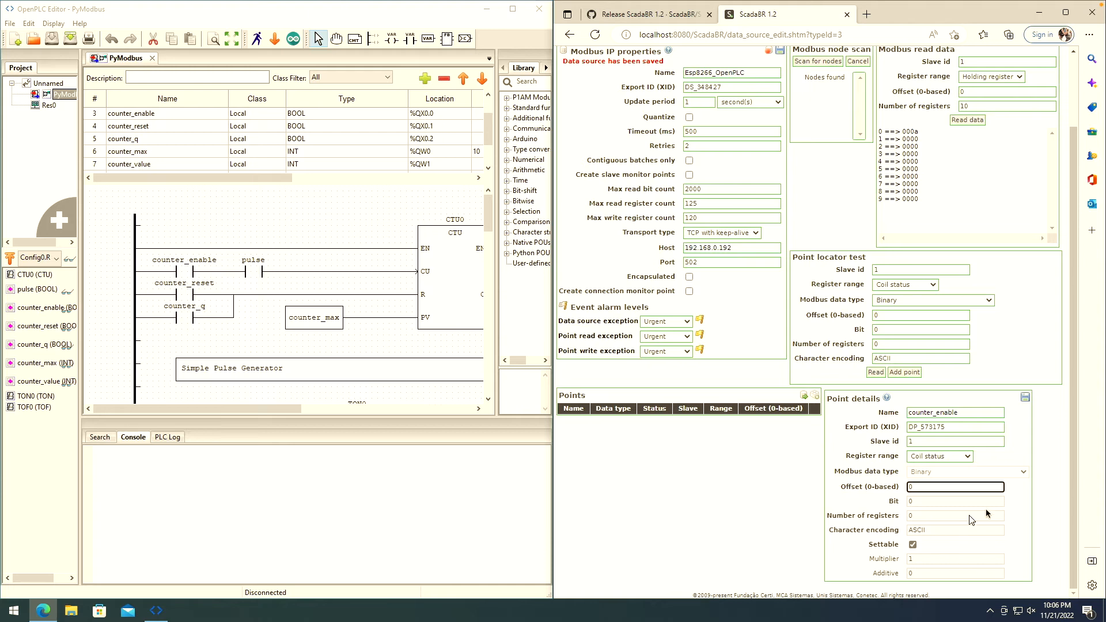
left_click(1025, 397)
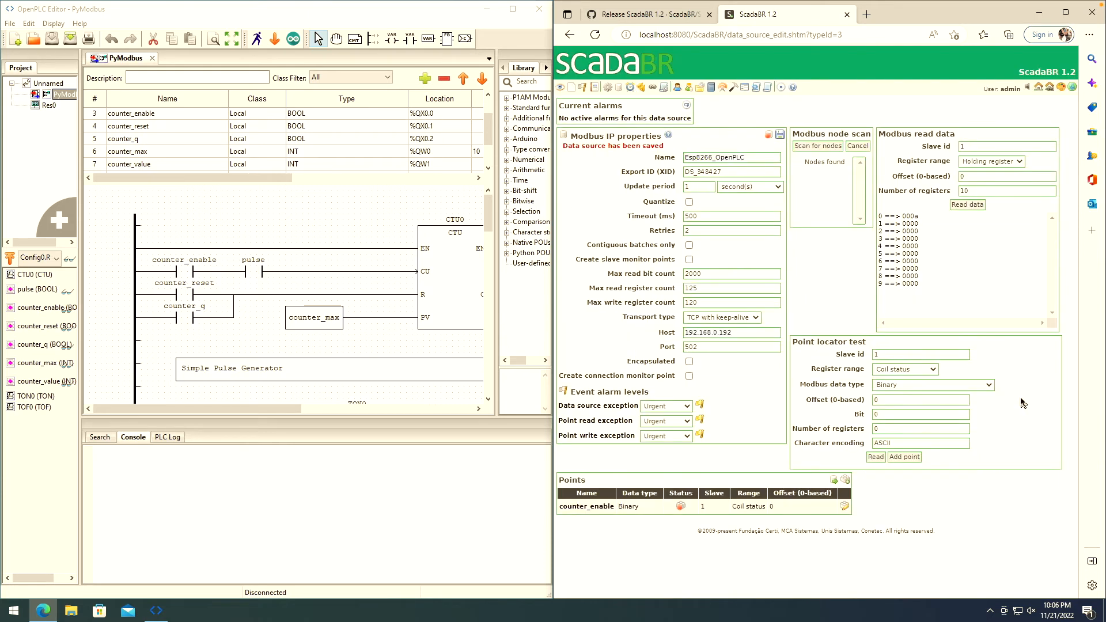
left_click(845, 480)
scroll(1072, 407, "down", 1)
- Create the counter_reset point reading Coil status at offset 1 and save it
left_click(967, 452)
type("counter_max")
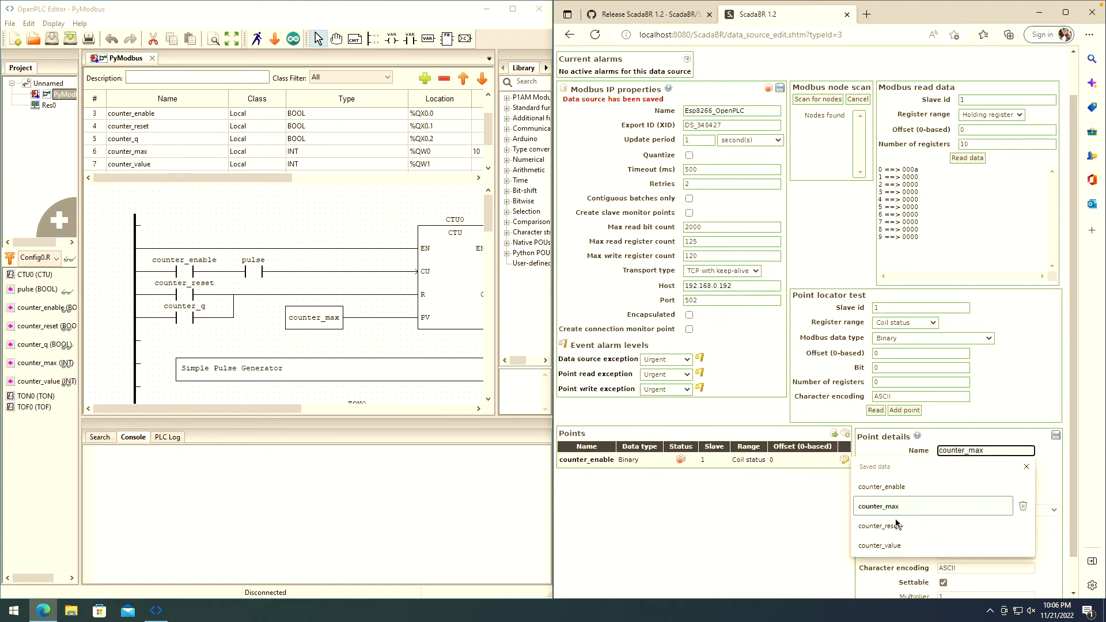
left_click(897, 527)
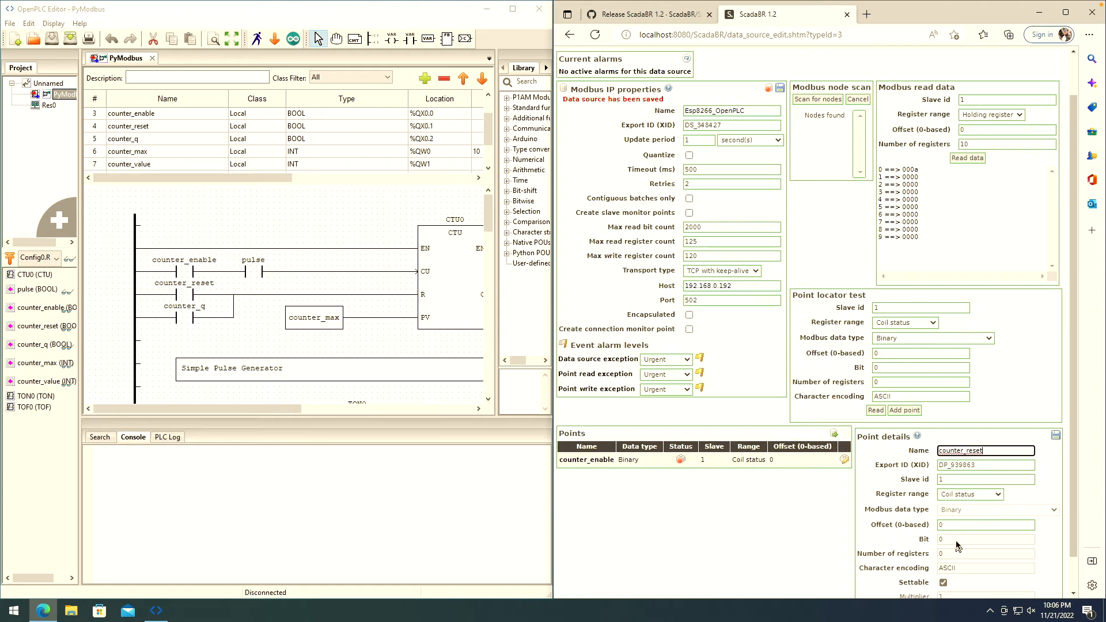
double_click(946, 526)
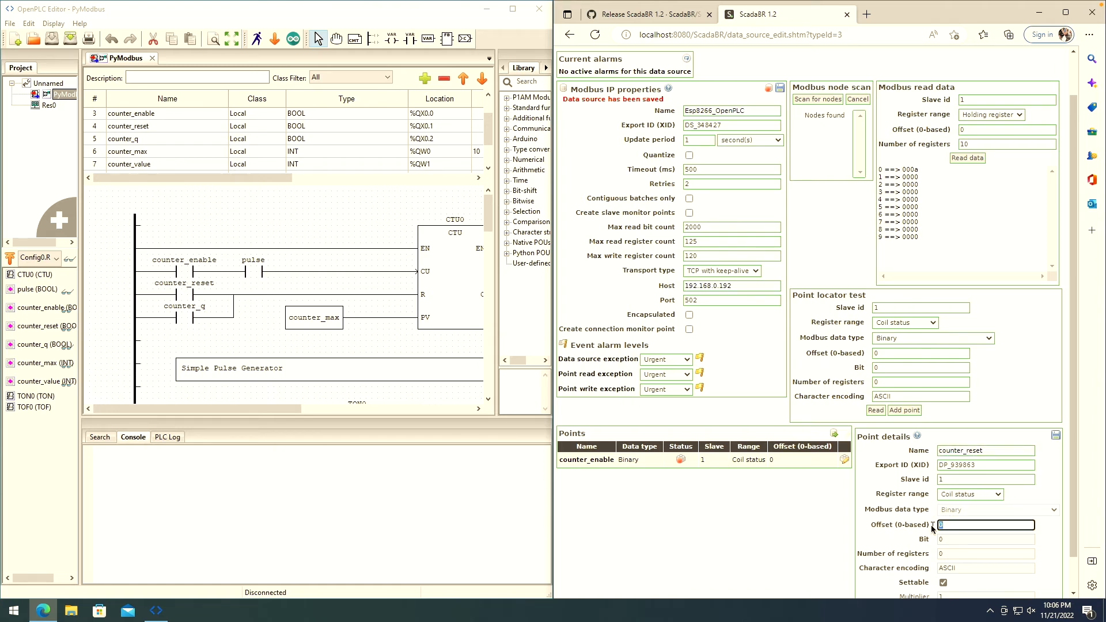
type("1")
scroll(1066, 486, "down", 1)
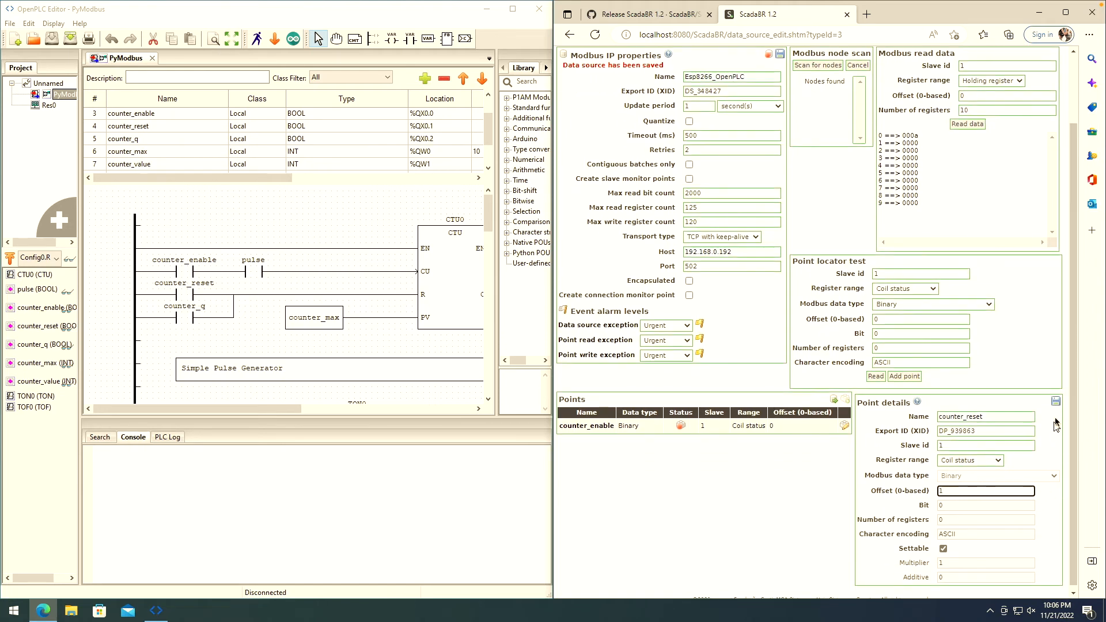
left_click(1056, 401)
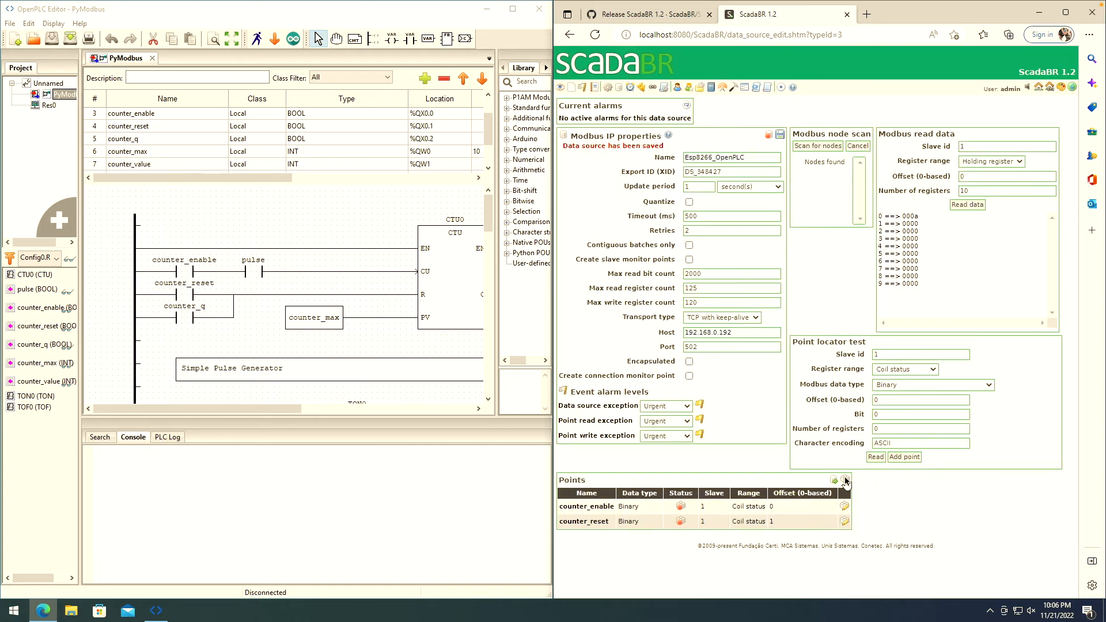
- Name the third point counter_max and read it from the Holding register range
scroll(1081, 452, "down", 2)
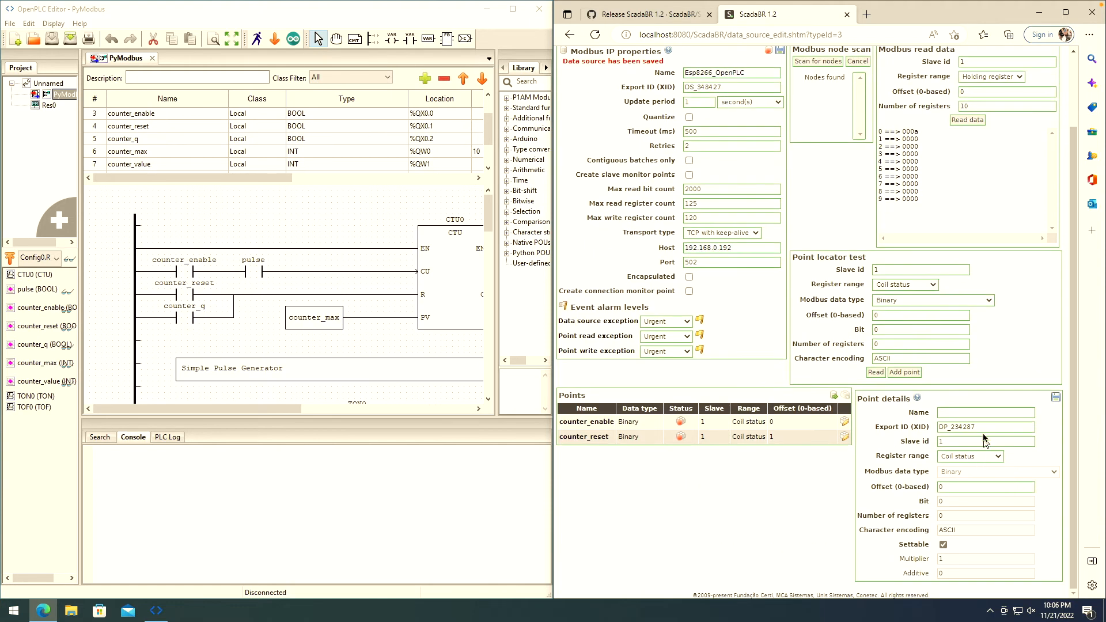
left_click(983, 413)
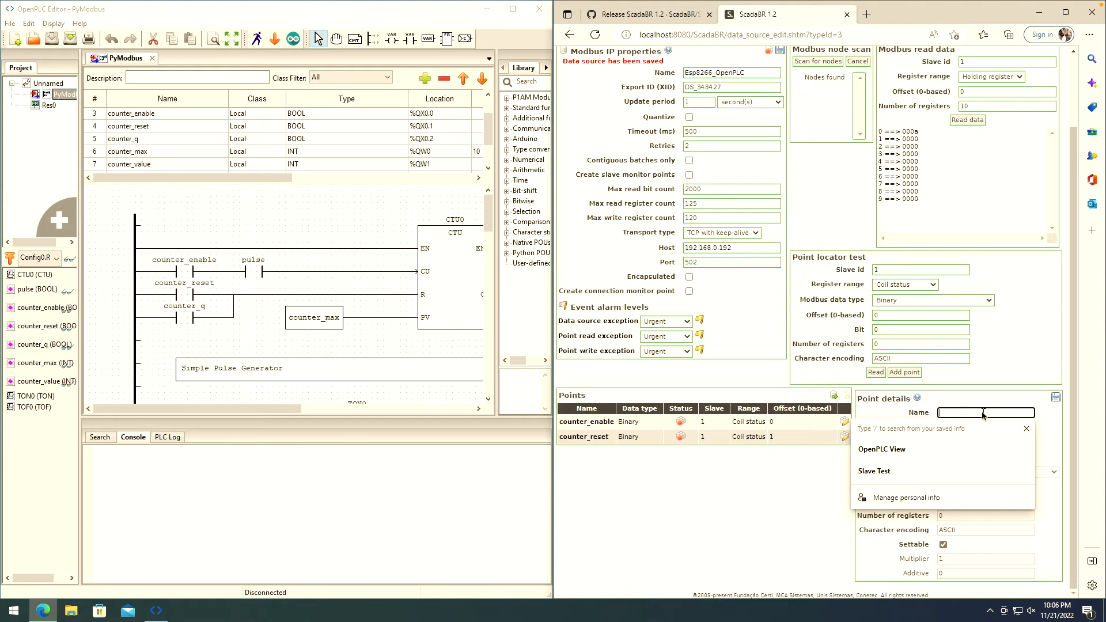
type("counter_max")
left_click(878, 488)
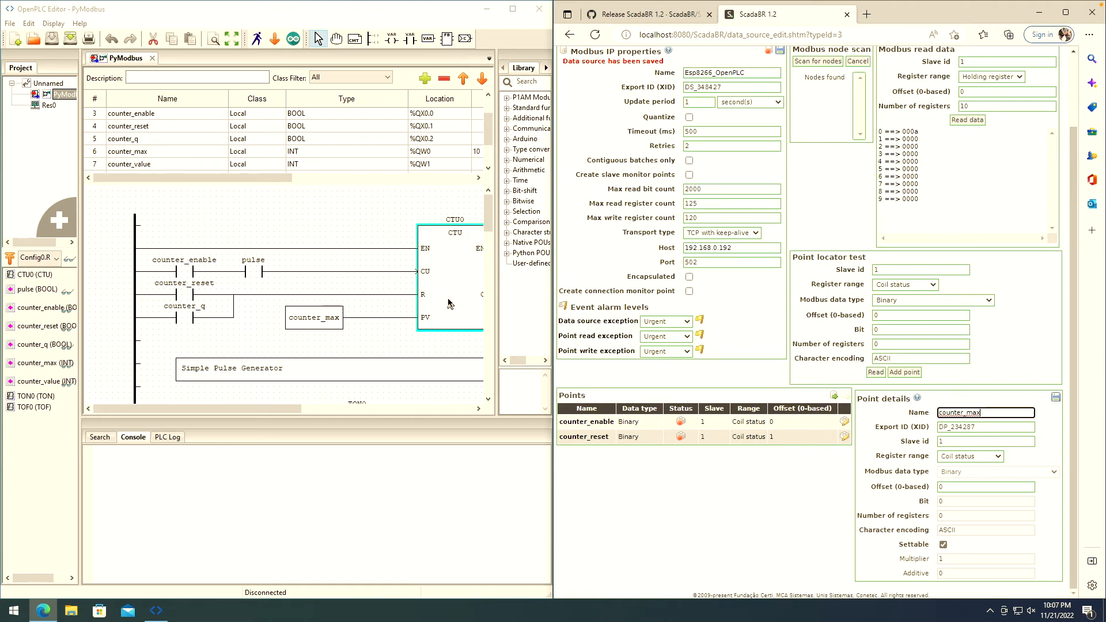
left_click(998, 458)
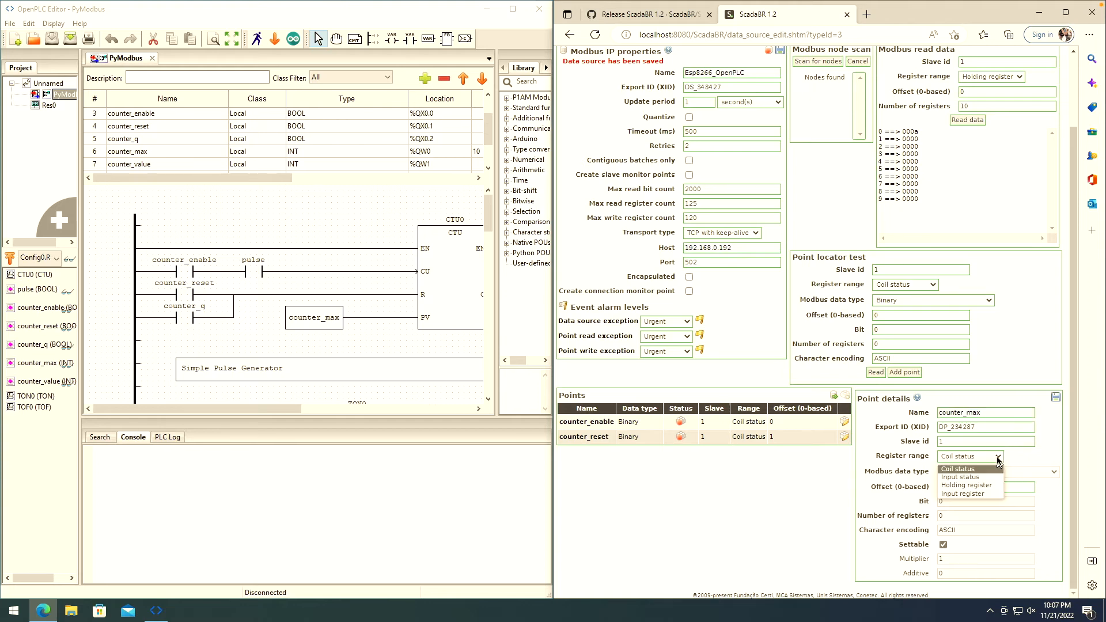
left_click(984, 488)
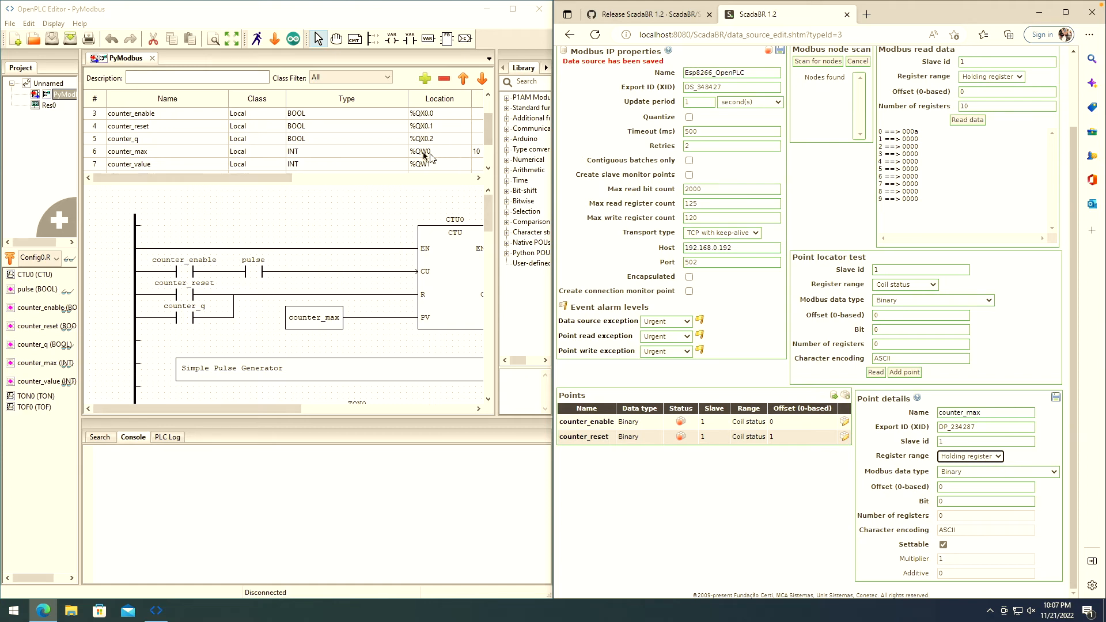
- Check counter_max's INT type and %QW0 address in the PLC program; choose 2 byte signed integer
left_click(307, 155)
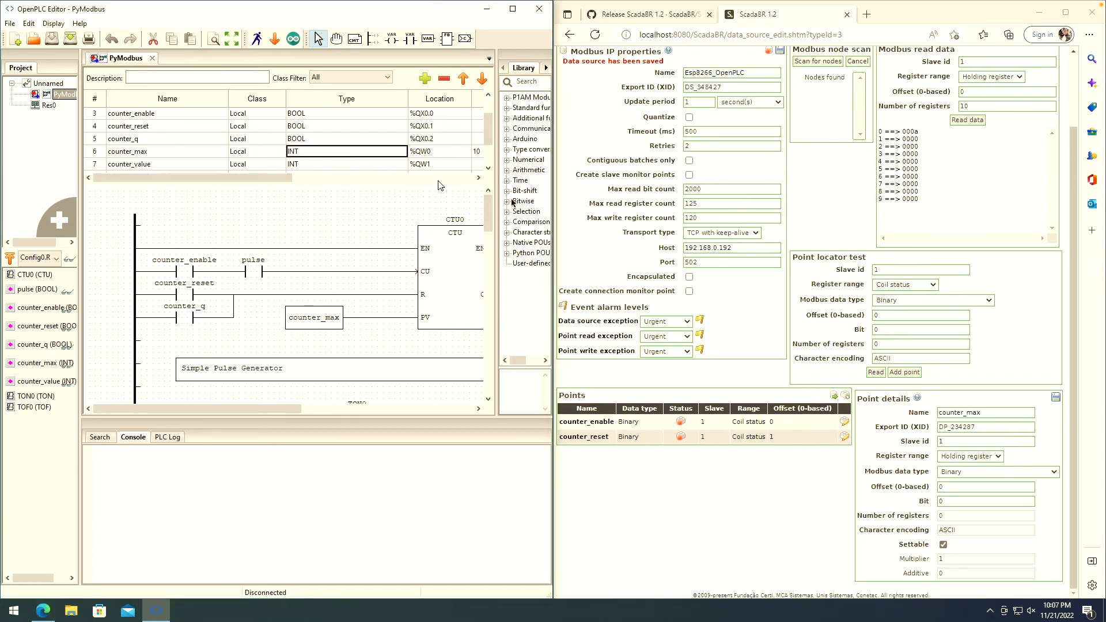
left_click(829, 498)
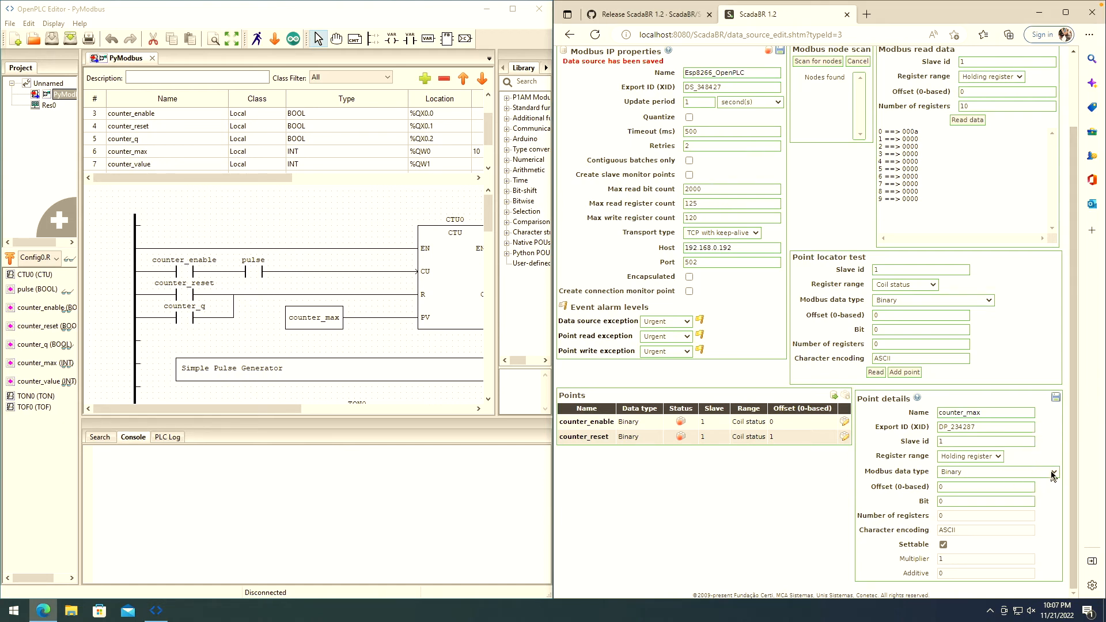
left_click(1008, 471)
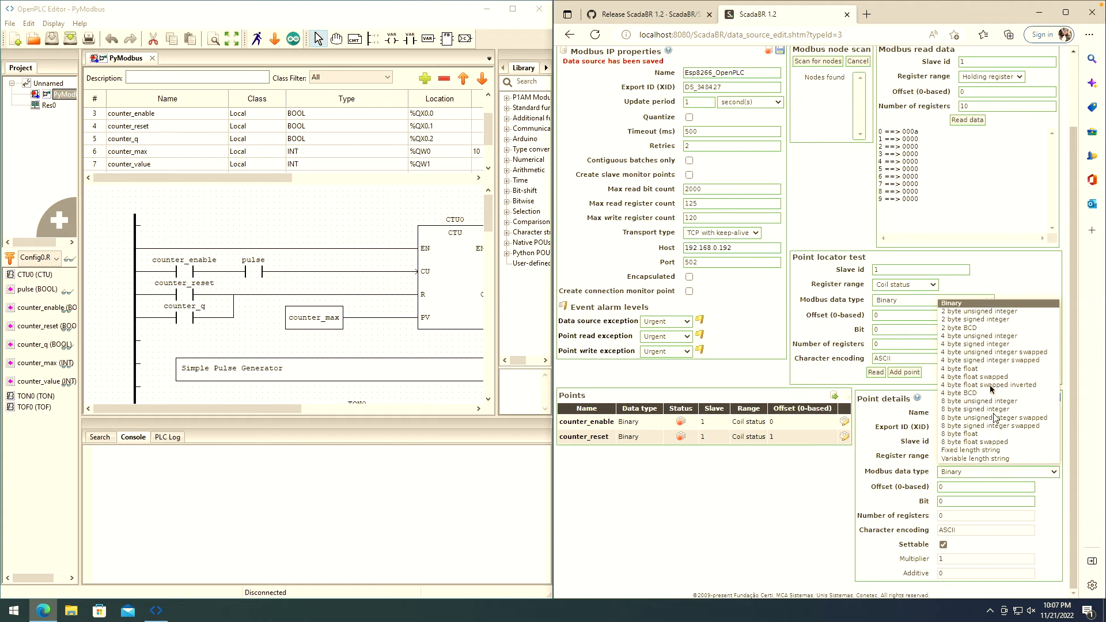
left_click(999, 320)
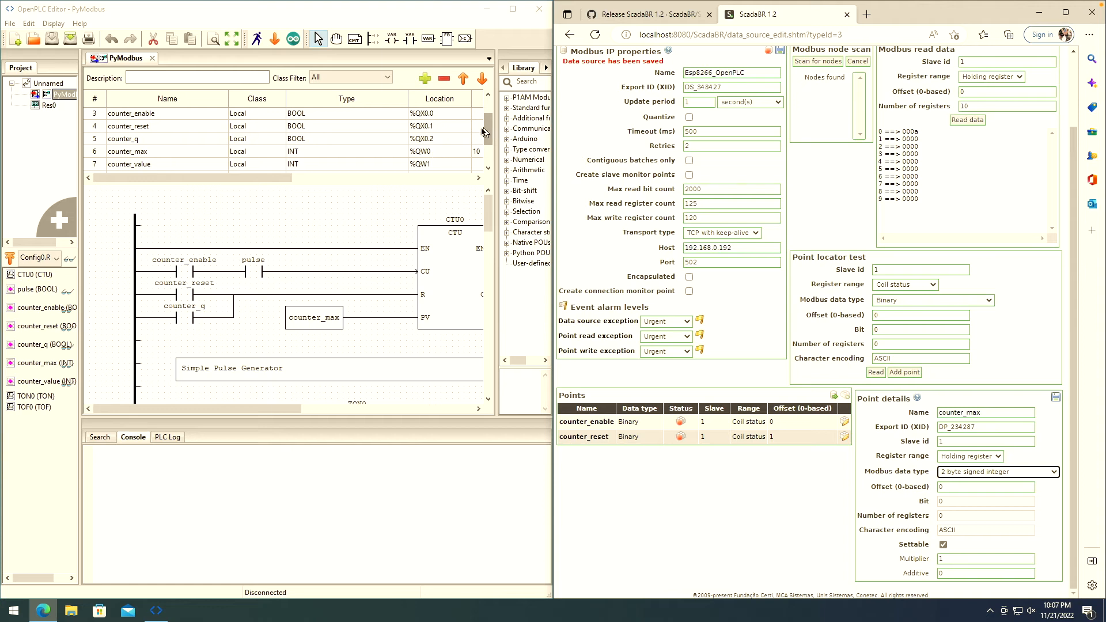
left_click(425, 153)
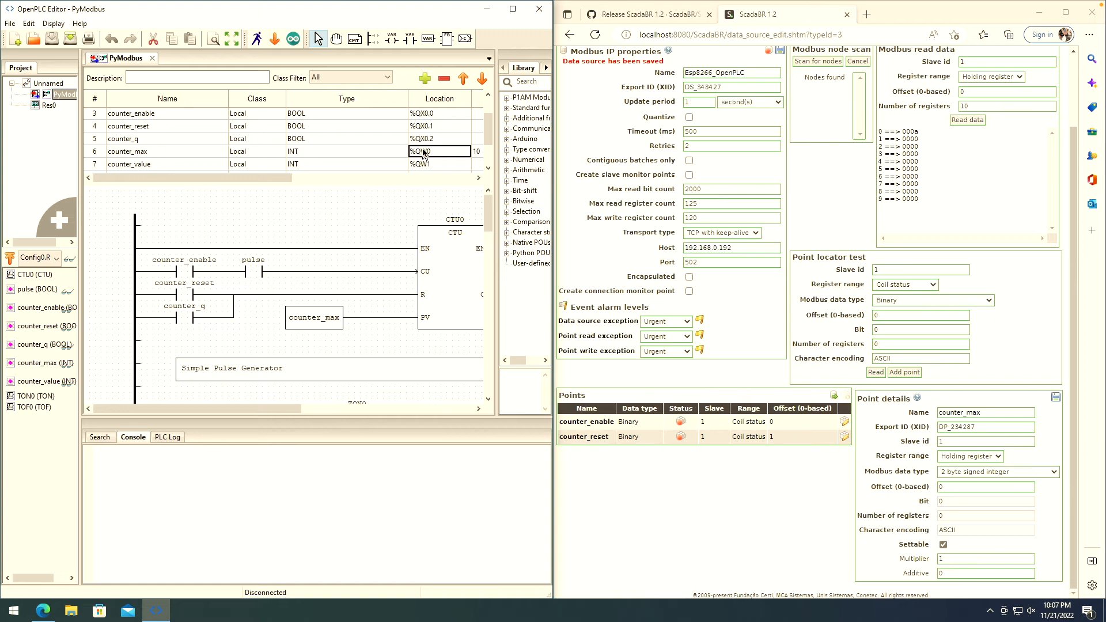
left_click_drag(296, 179, 310, 180)
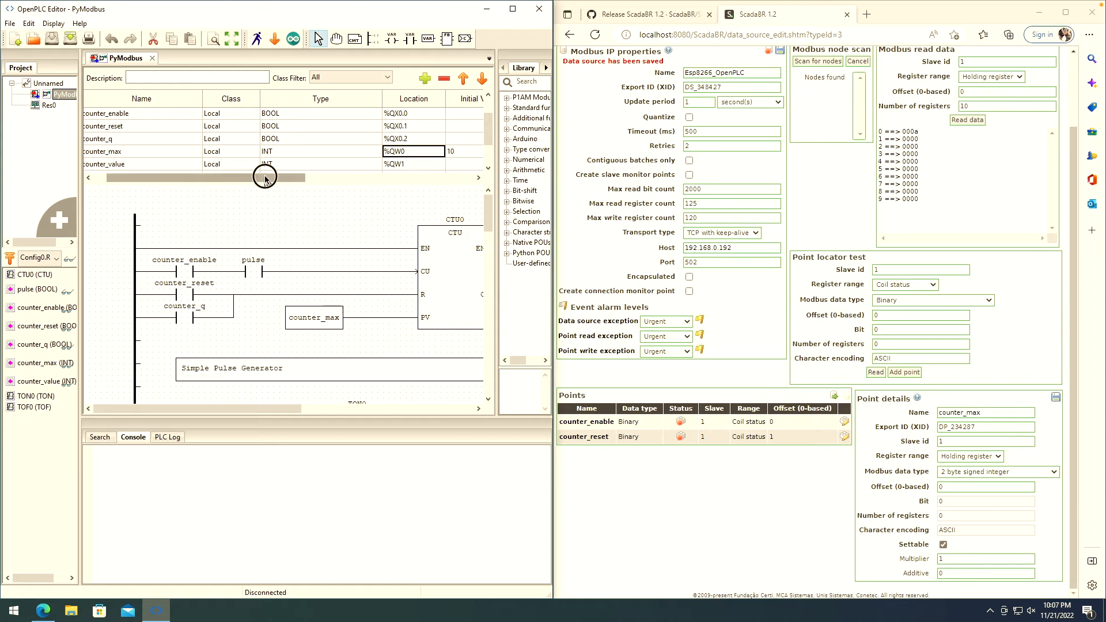
left_click_drag(264, 177, 230, 187)
- Keep 2 byte signed integer at offset 0 and save the counter_max point
left_click(1025, 472)
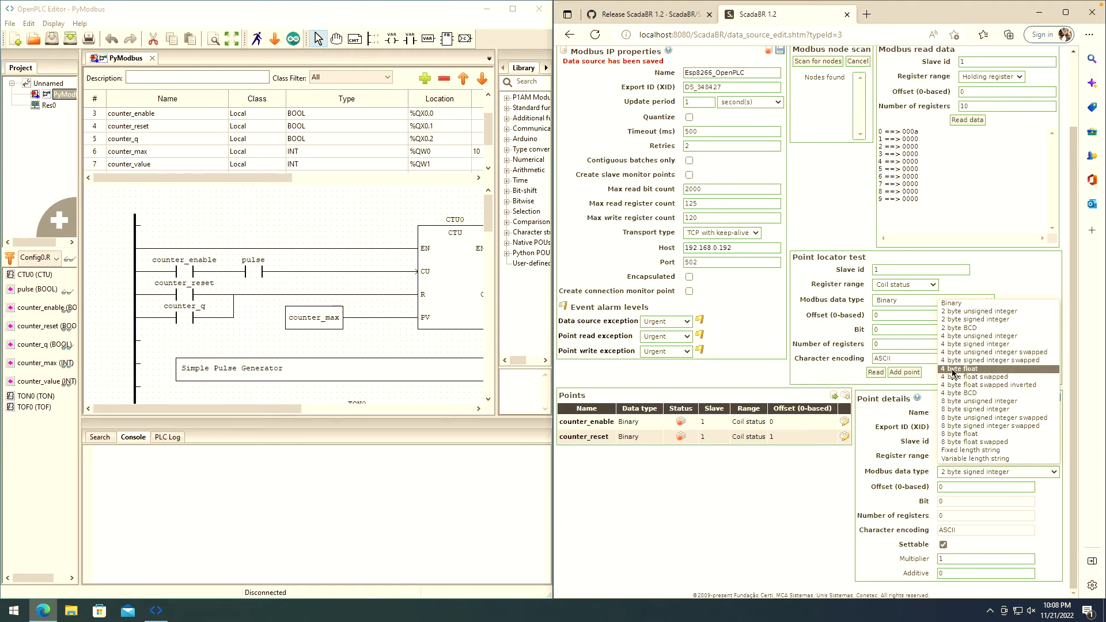
left_click(899, 464)
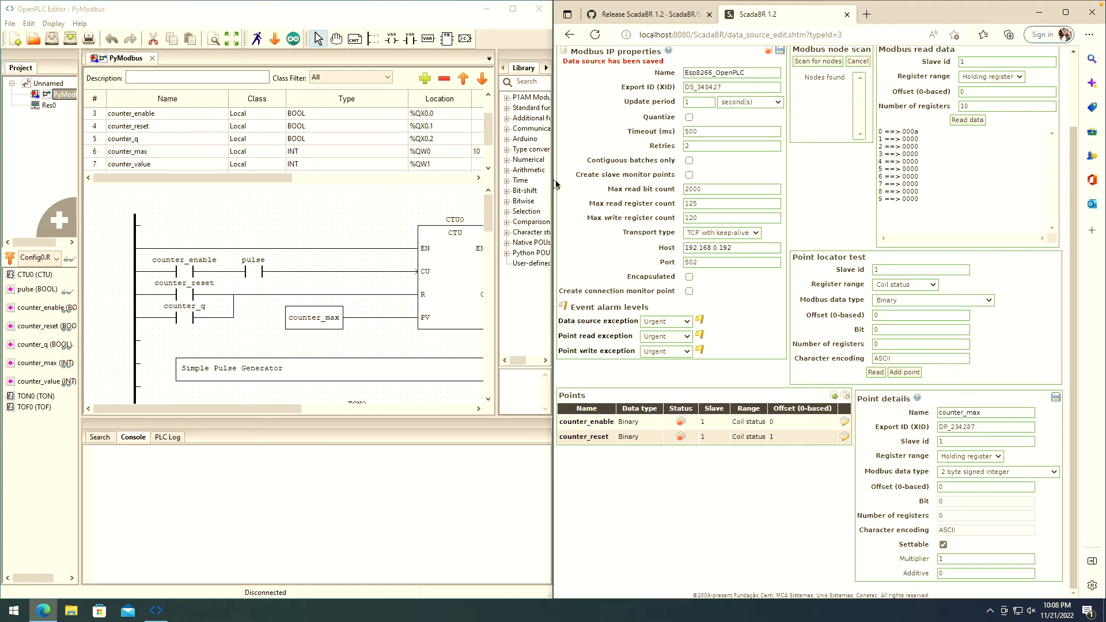
left_click(959, 477)
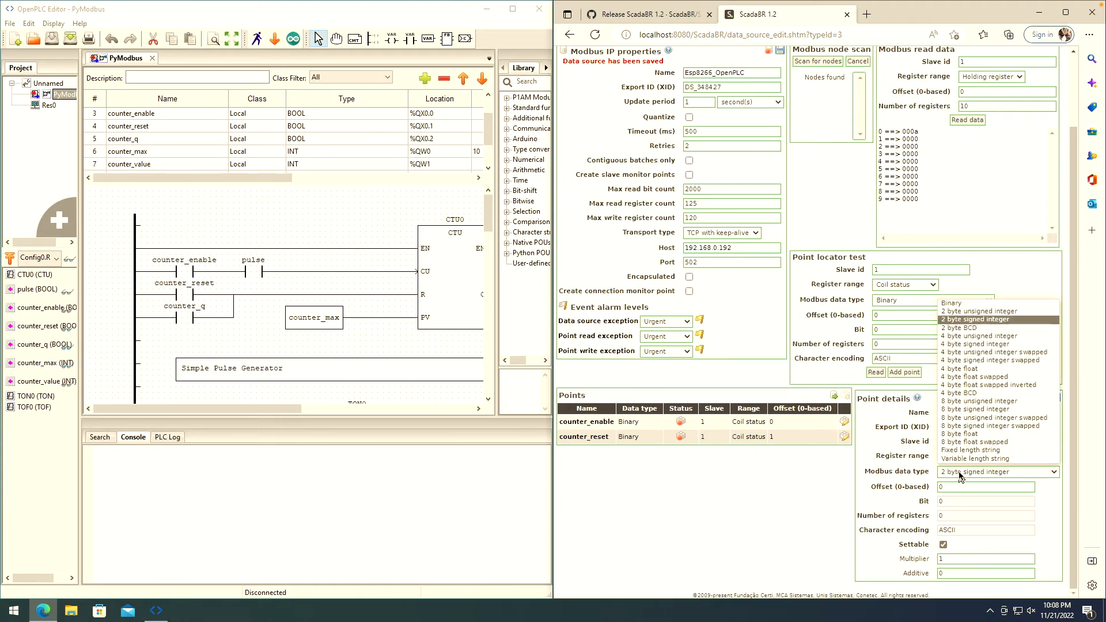
left_click(981, 323)
left_click(946, 489)
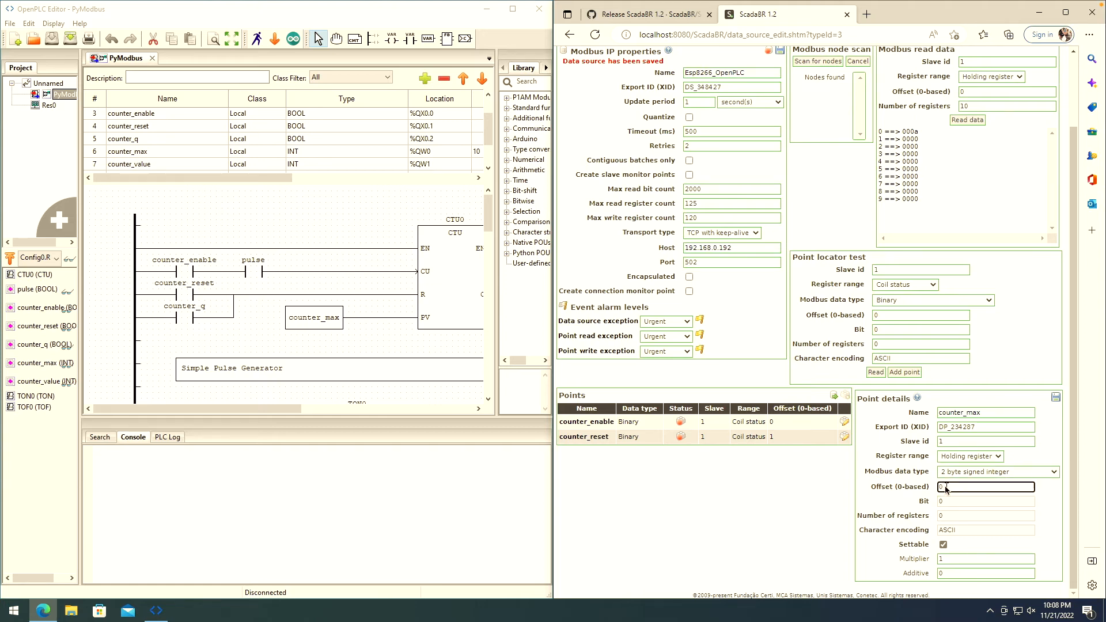
left_click(1056, 397)
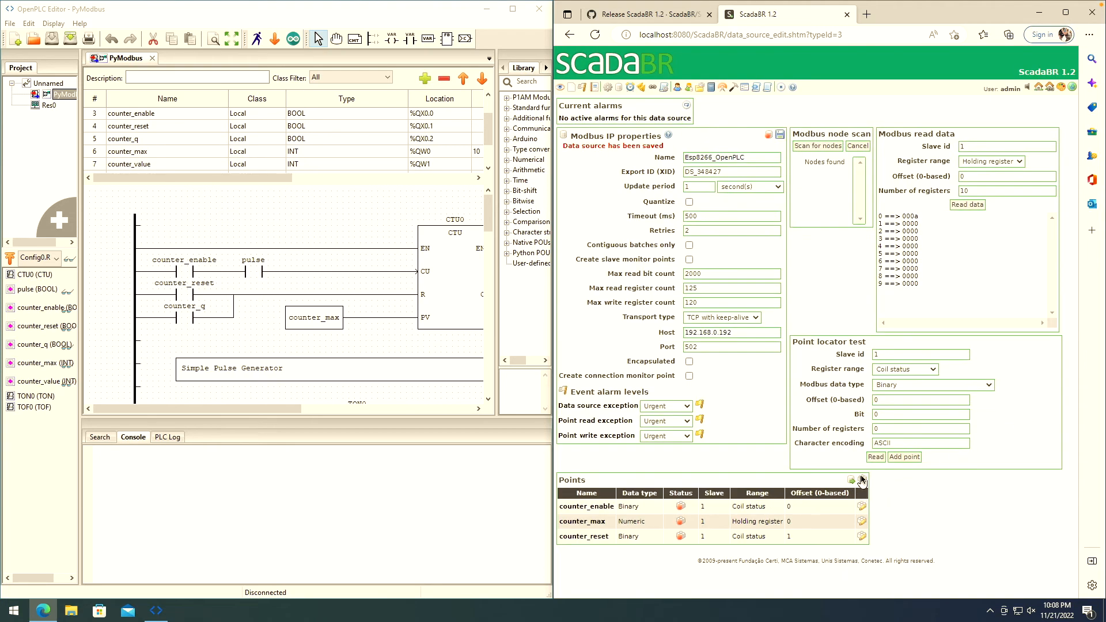
- Add a new data point named counter_value
left_click(862, 481)
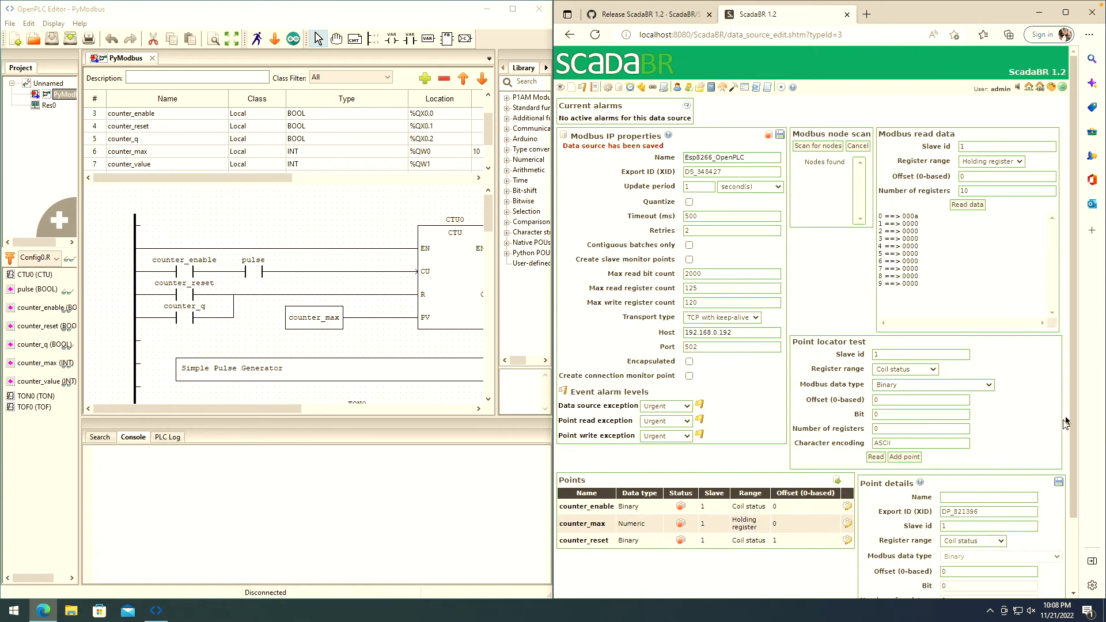
scroll(982, 462, "down", 1)
left_click(982, 465)
type("c")
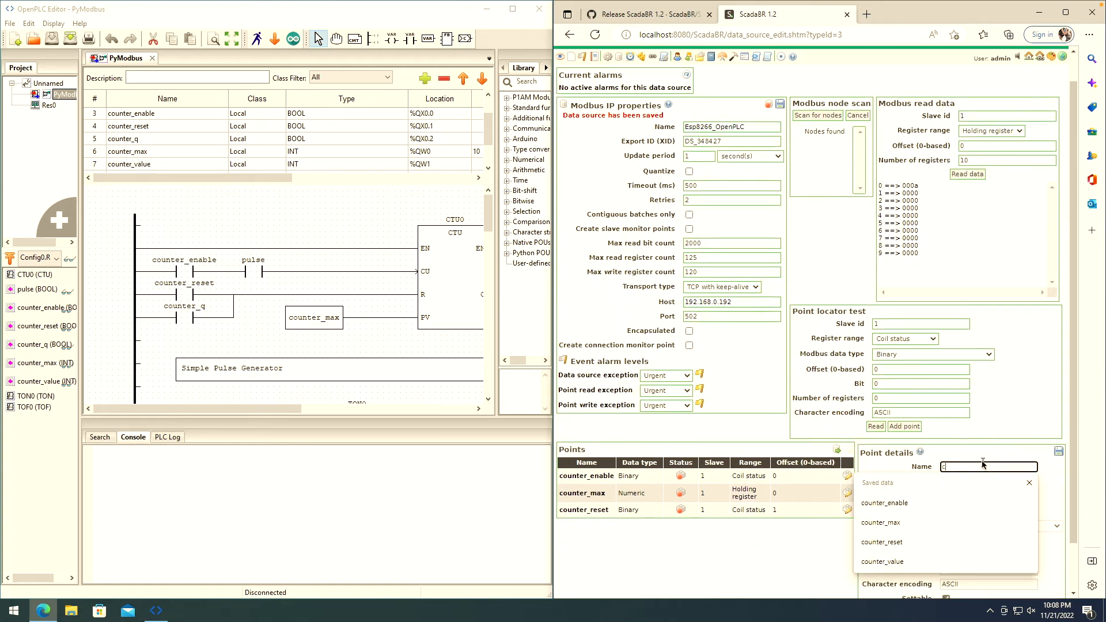
type("ounter")
left_click(887, 562)
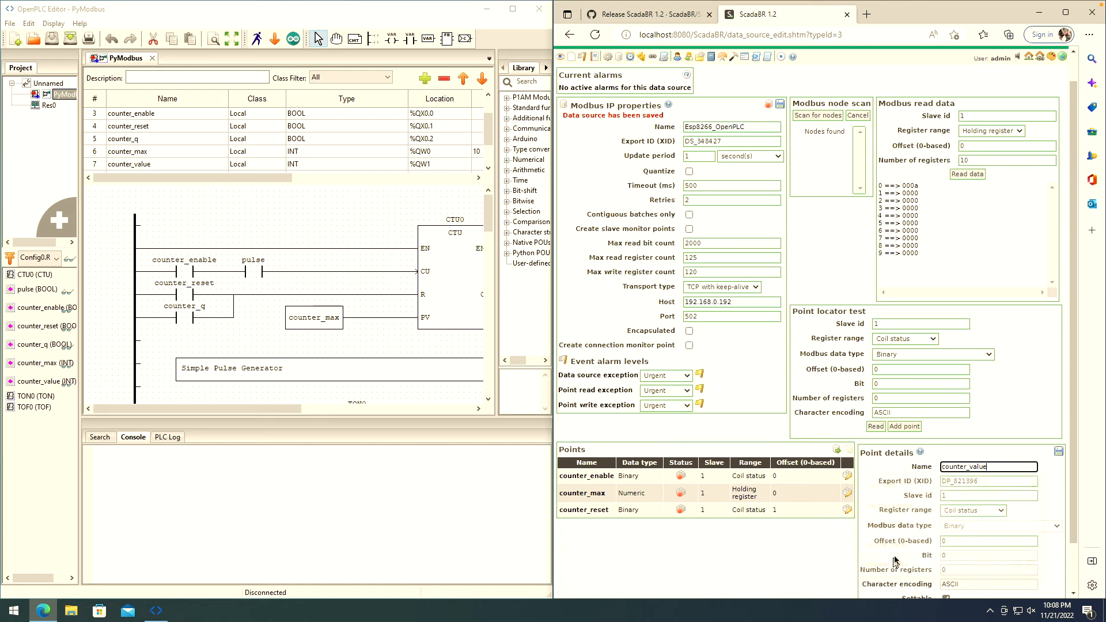
left_click_drag(1073, 399, 1066, 441)
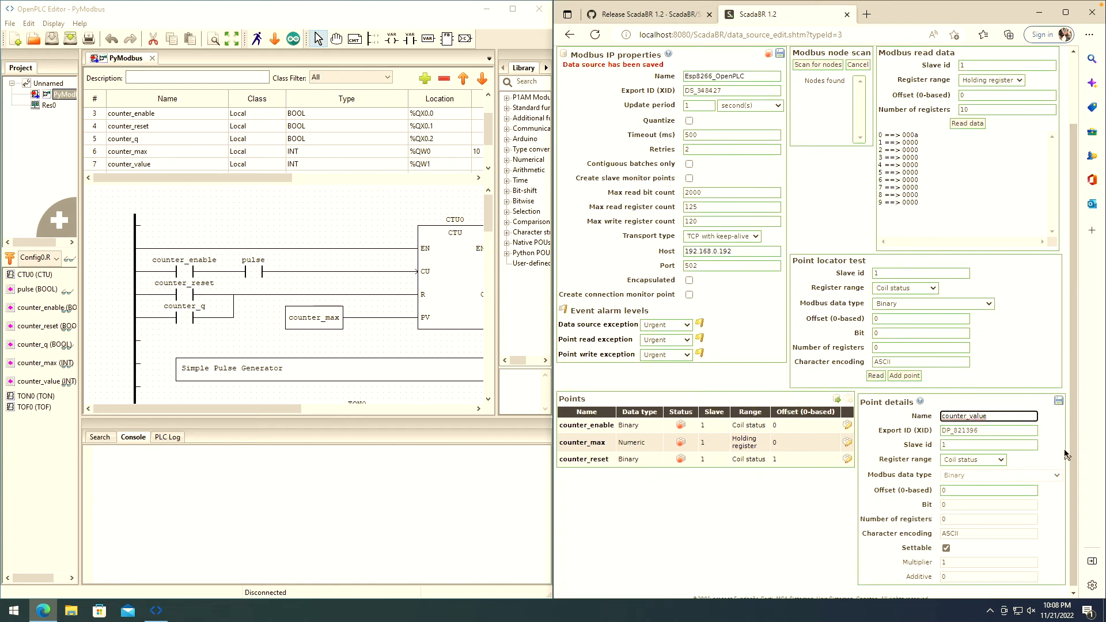
- Set counter_value to Holding register, 2 byte signed integer, offset 1, and save it
left_click(1000, 461)
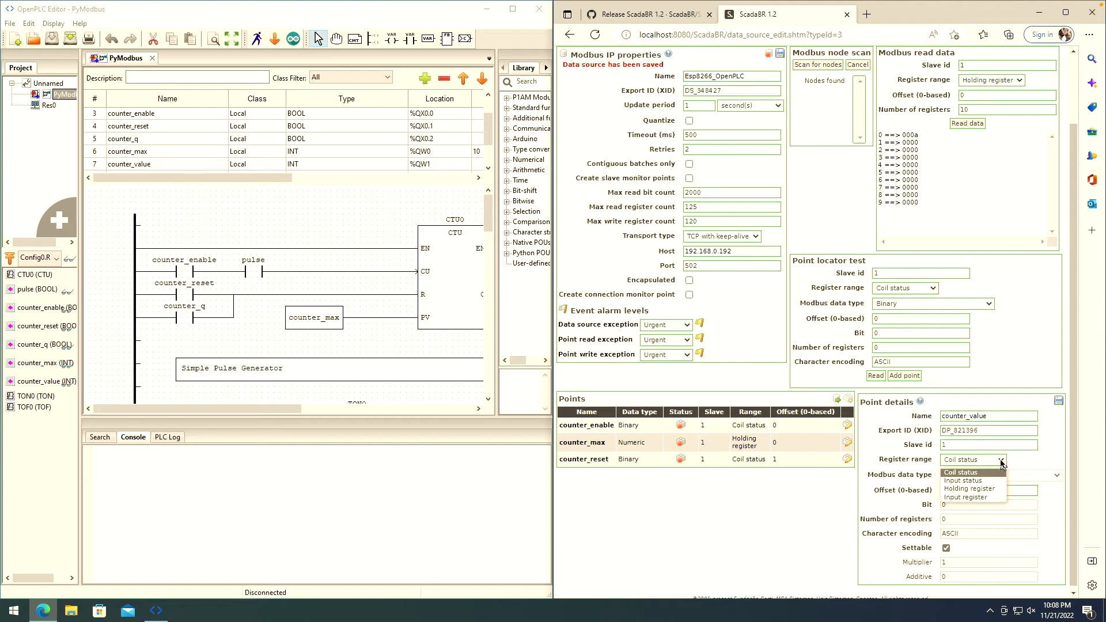
left_click(970, 489)
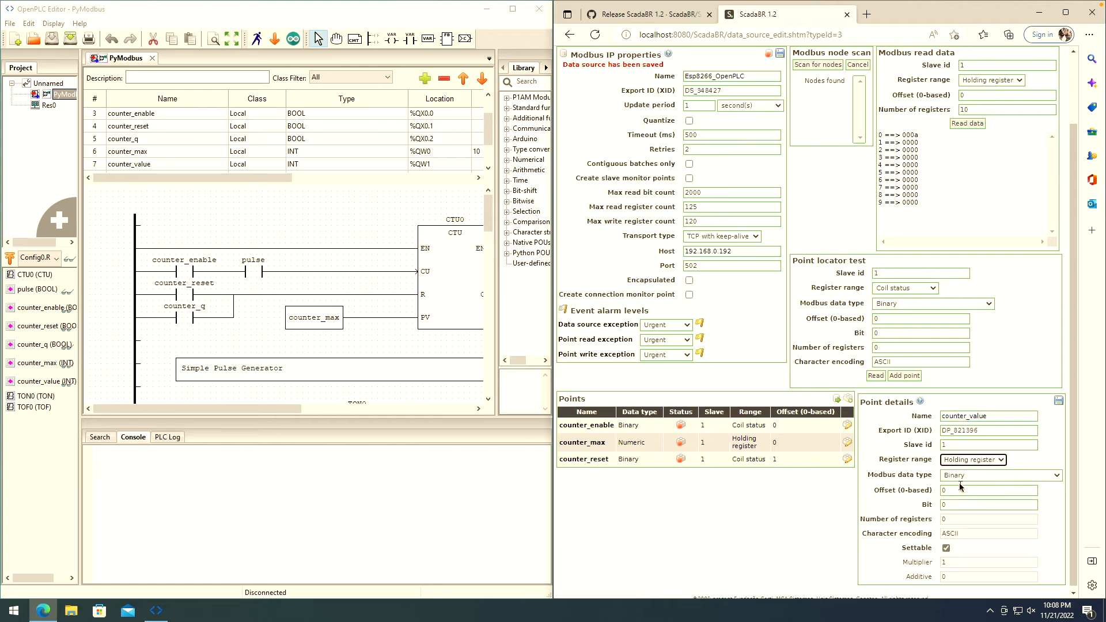
left_click(998, 476)
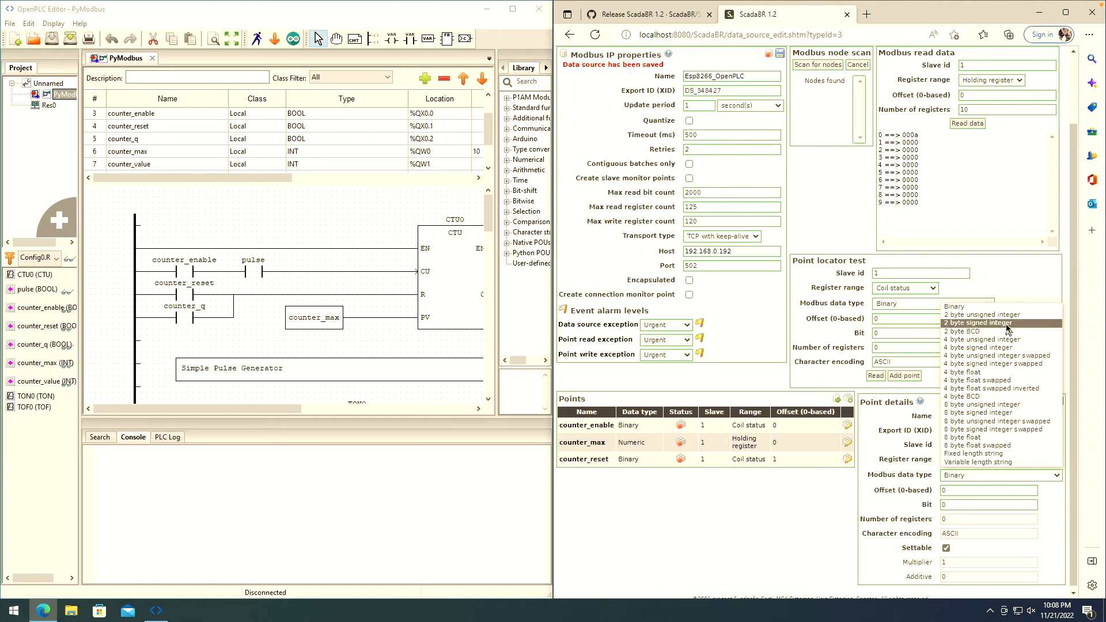
left_click(1008, 324)
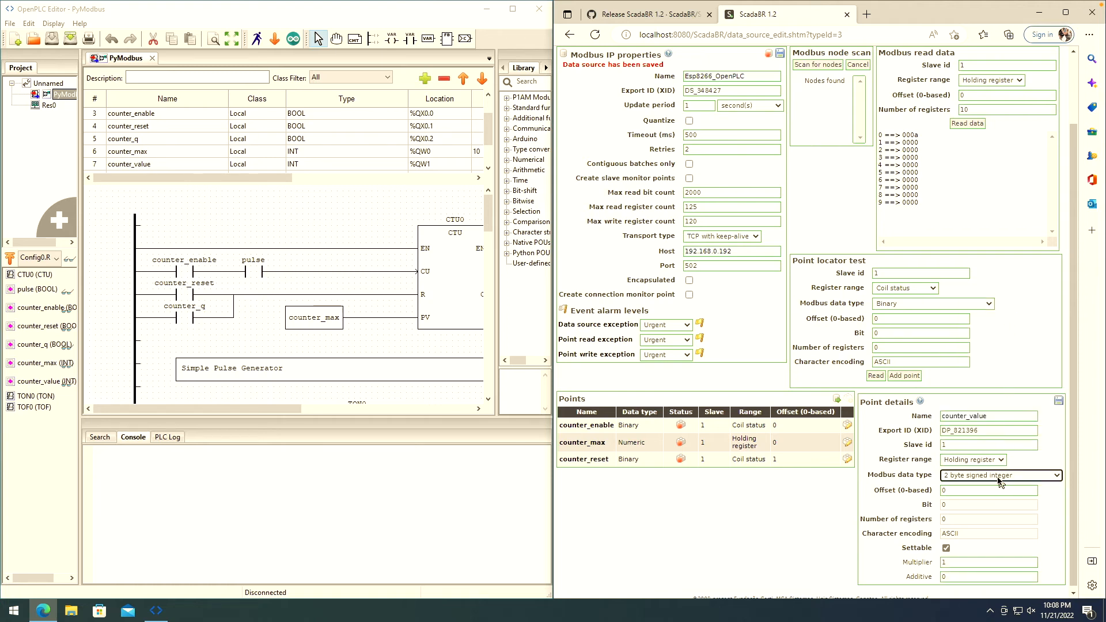
left_click(954, 491)
type("1")
left_click(1059, 400)
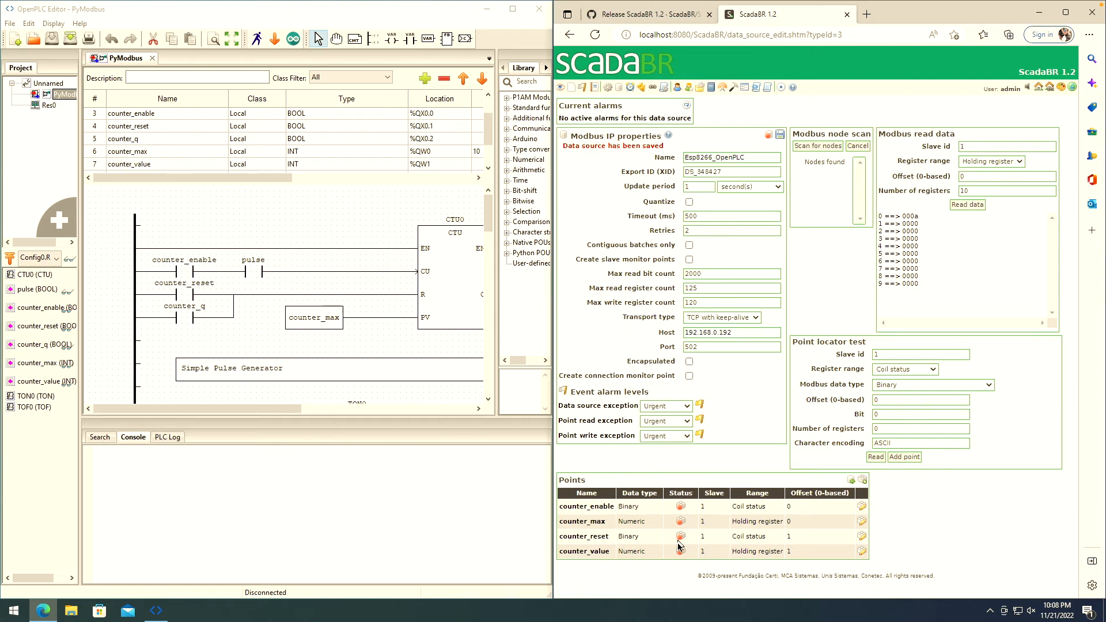
- Enable the four counter points and the Esp8266_OpenPLC source, then return to Data sources
left_click(682, 507)
left_click(681, 521)
left_click(681, 536)
left_click(681, 552)
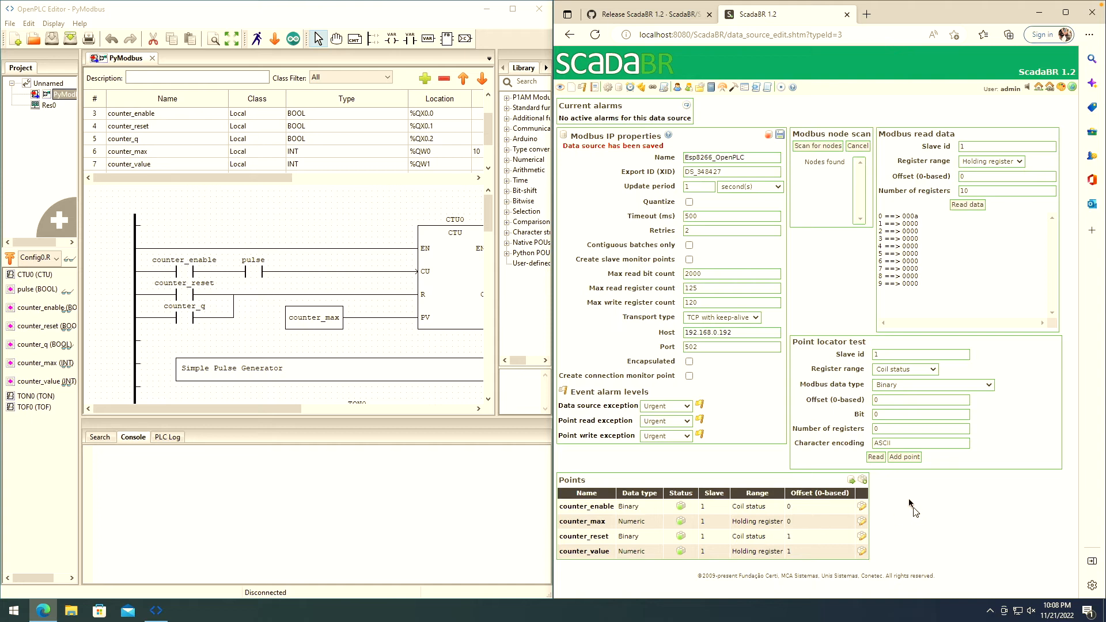
left_click(768, 136)
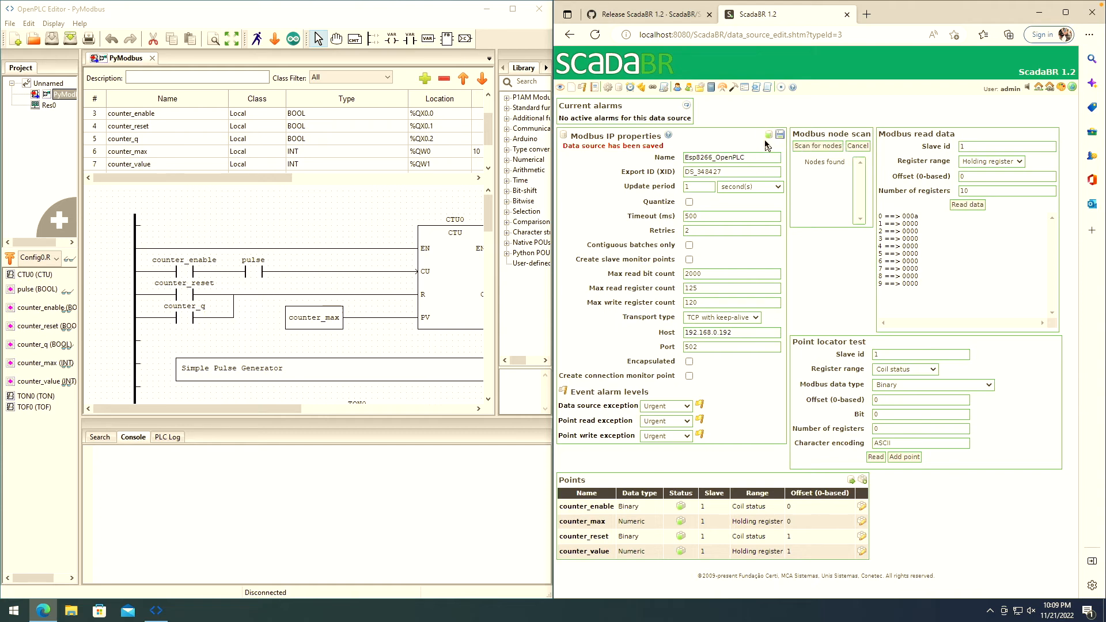
left_click(618, 88)
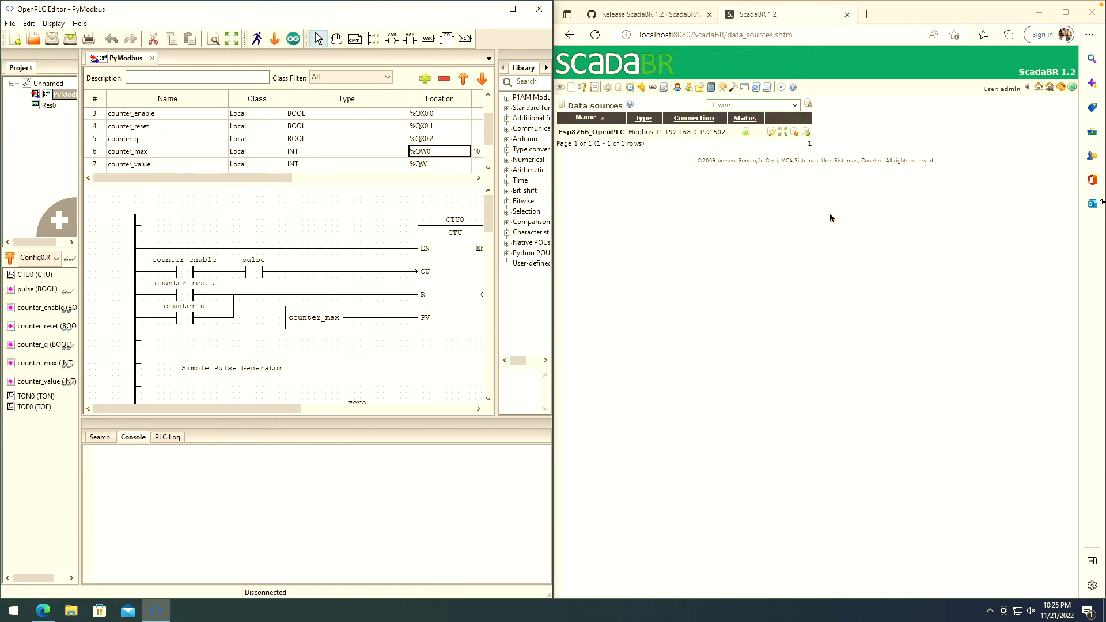
- Maximize the browser and go to the Graphical views page, which has no views yet
left_click(1064, 13)
left_click(472, 253)
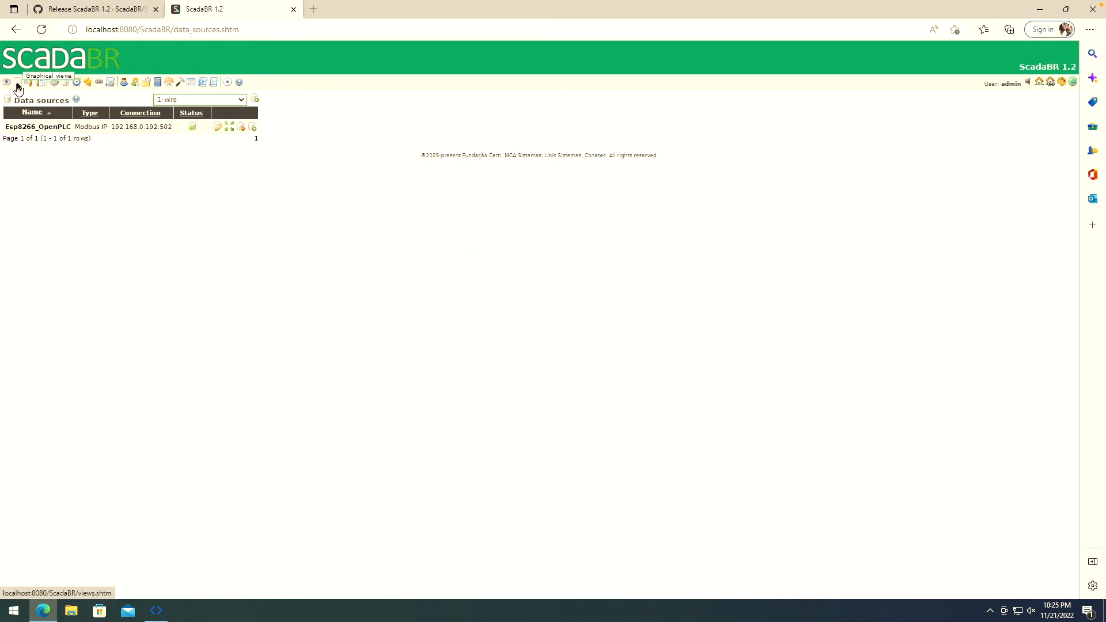
left_click(18, 86)
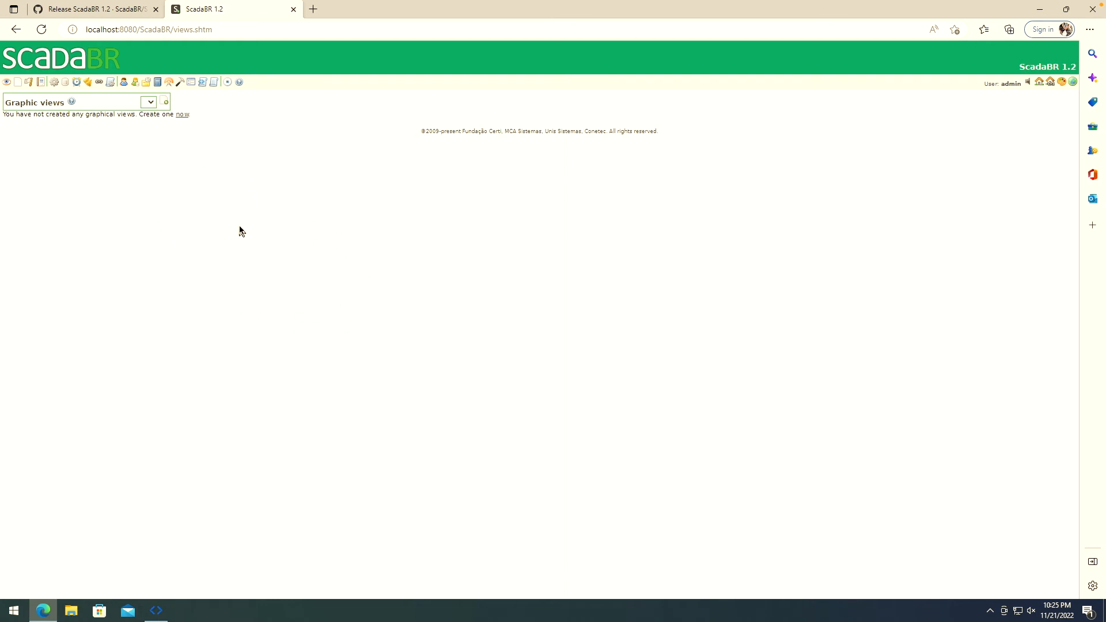
left_click(150, 101)
- Create a new graphic view named OpenPLC View
left_click(252, 149)
left_click(165, 102)
left_click(141, 116)
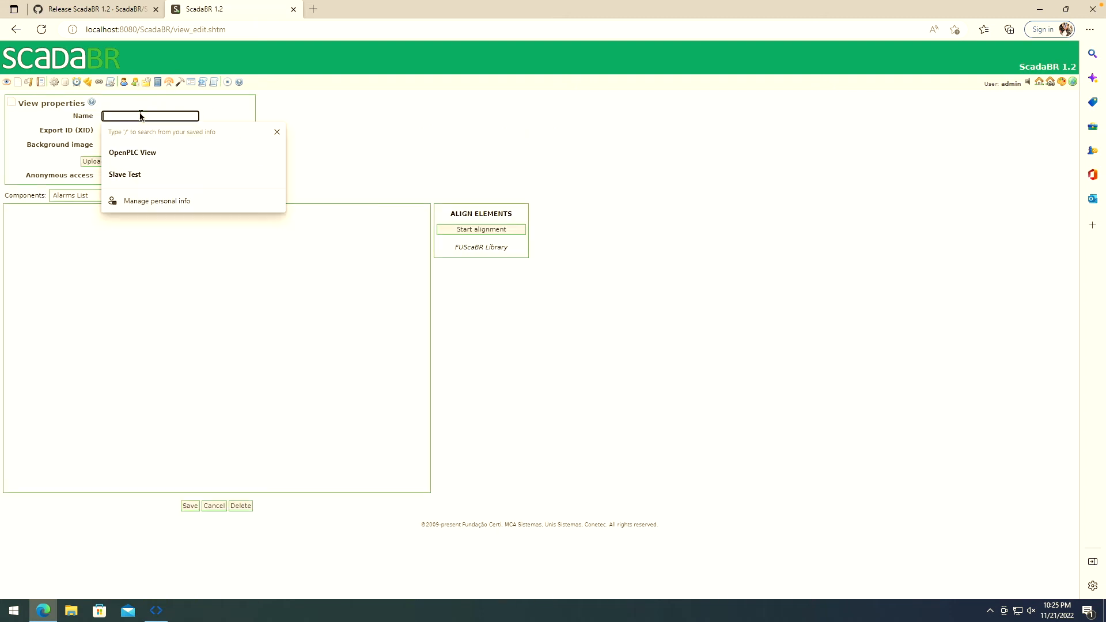
type("Ope")
left_click(210, 149)
left_click(364, 154)
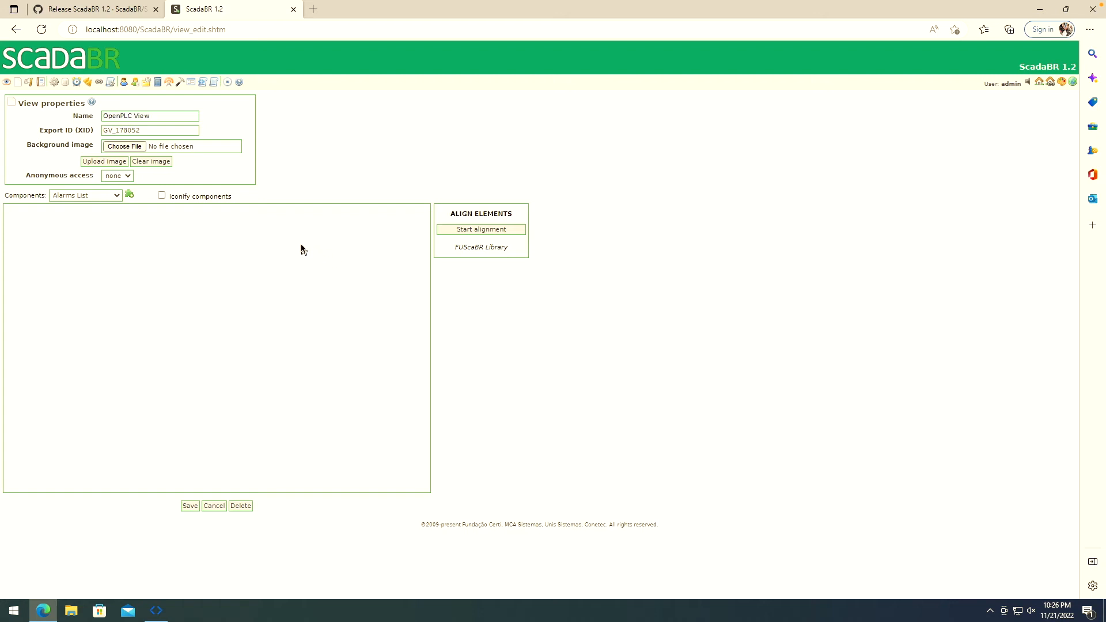
- Upload counter_background.png as the view's background image
left_click(142, 148)
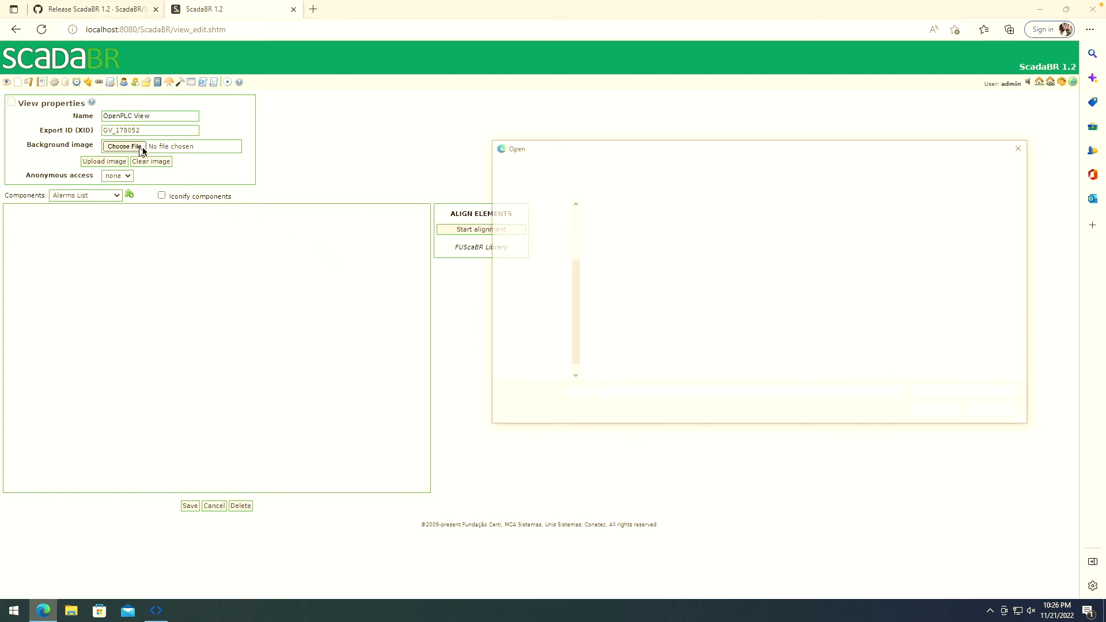
left_click(941, 251)
left_click(938, 411)
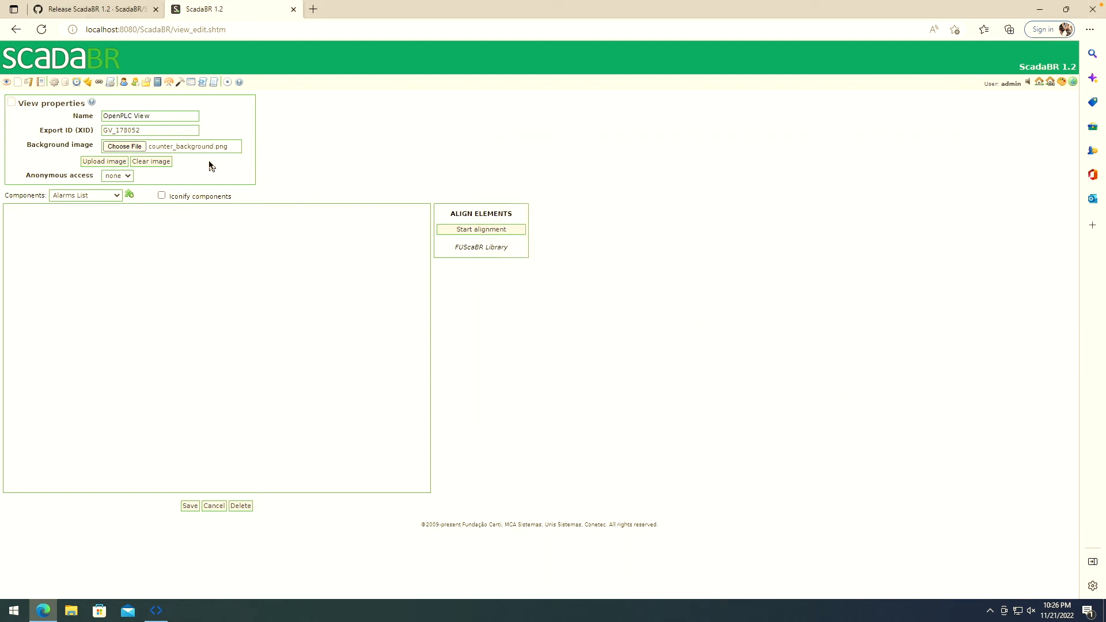
left_click(108, 163)
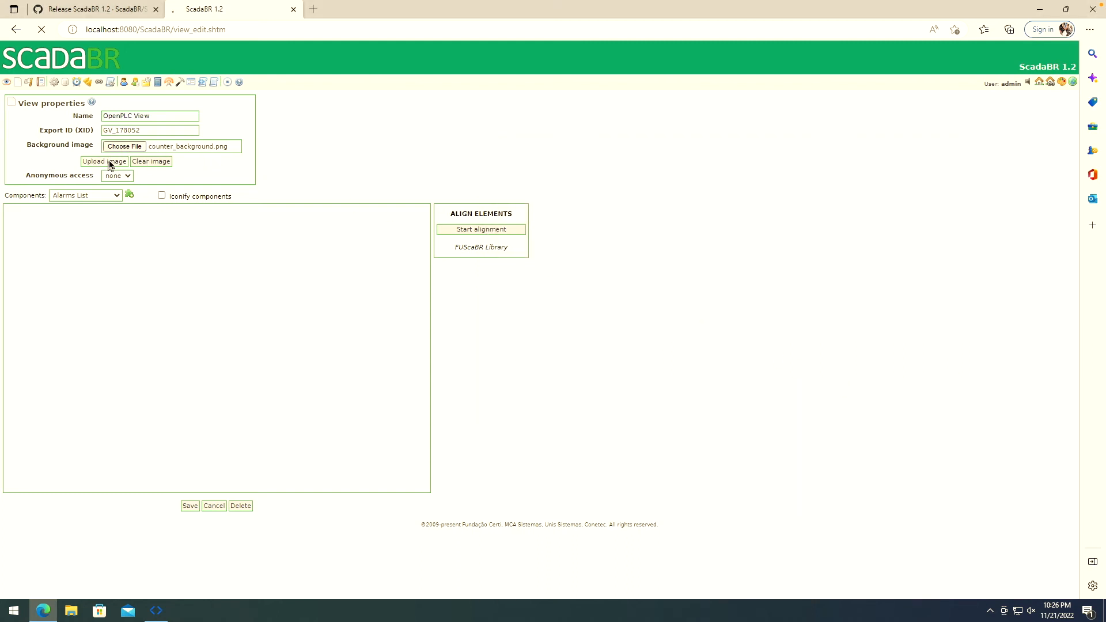